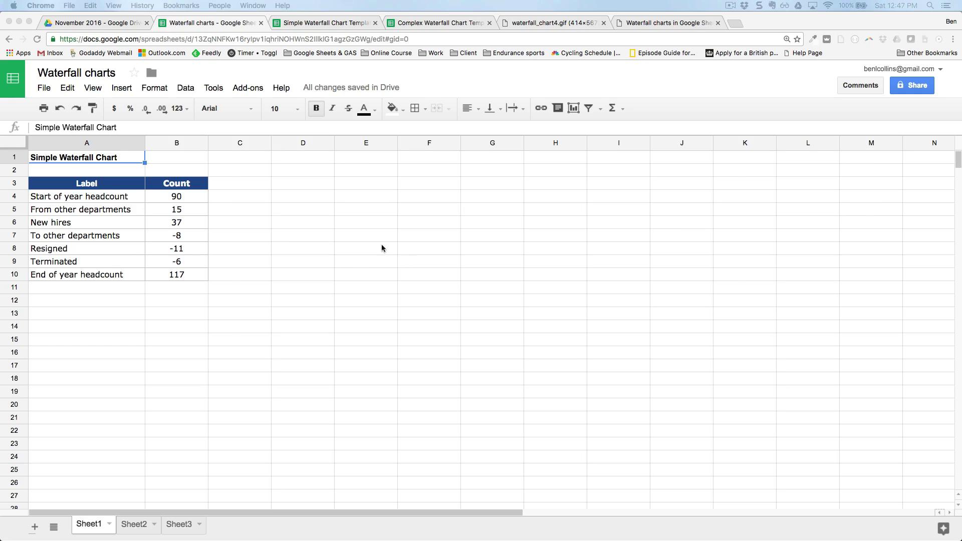
- Copy the formatted Label header from cell A3 into cell D3
{"action": "left_click", "coordinate": [111, 186]}
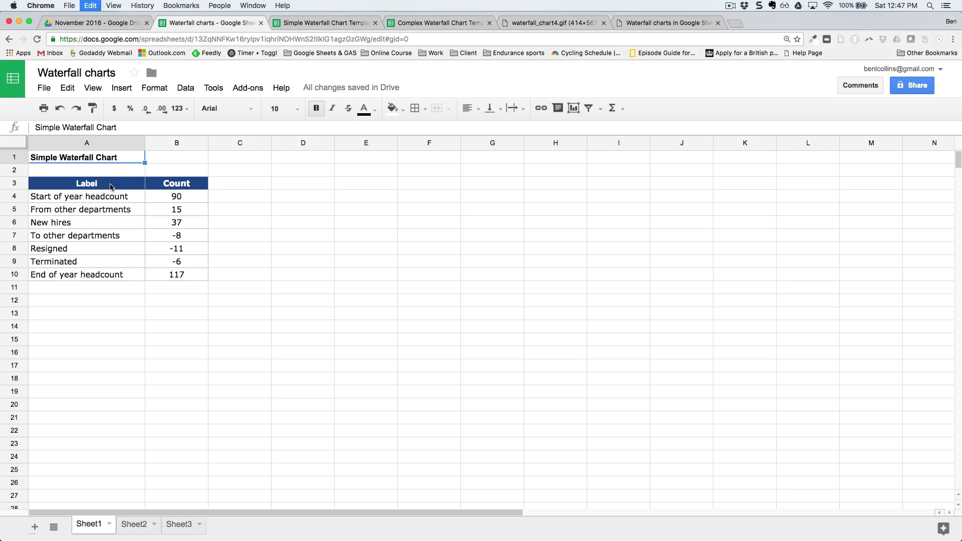
{"action": "key", "text": "cmd+c"}
{"action": "left_click", "coordinate": [322, 185]}
{"action": "key", "text": "cmd+v"}
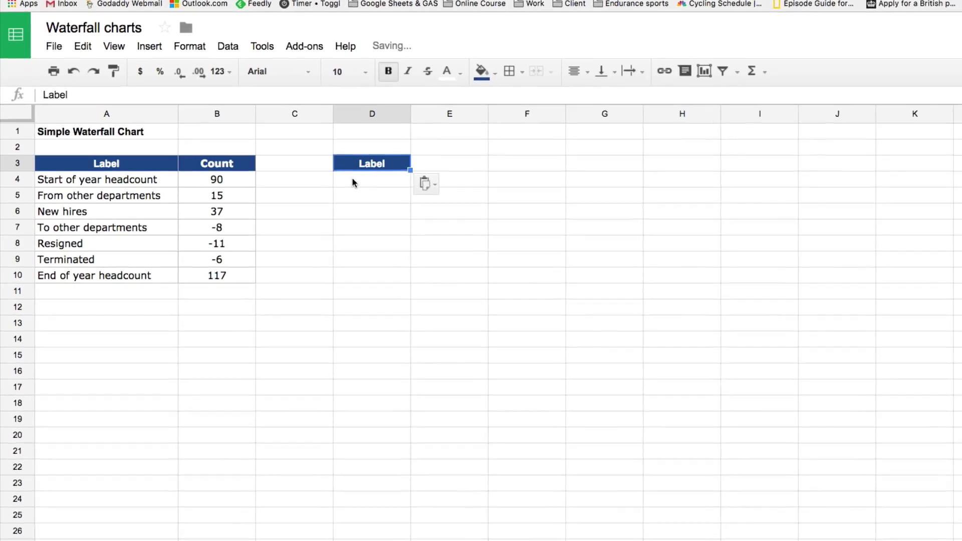
- Fill D4:D10 with references to the column A labels, starting with =A4, and widen column D to fit the text
{"action": "left_click", "coordinate": [286, 194]}
{"action": "type", "text": "=A4"}
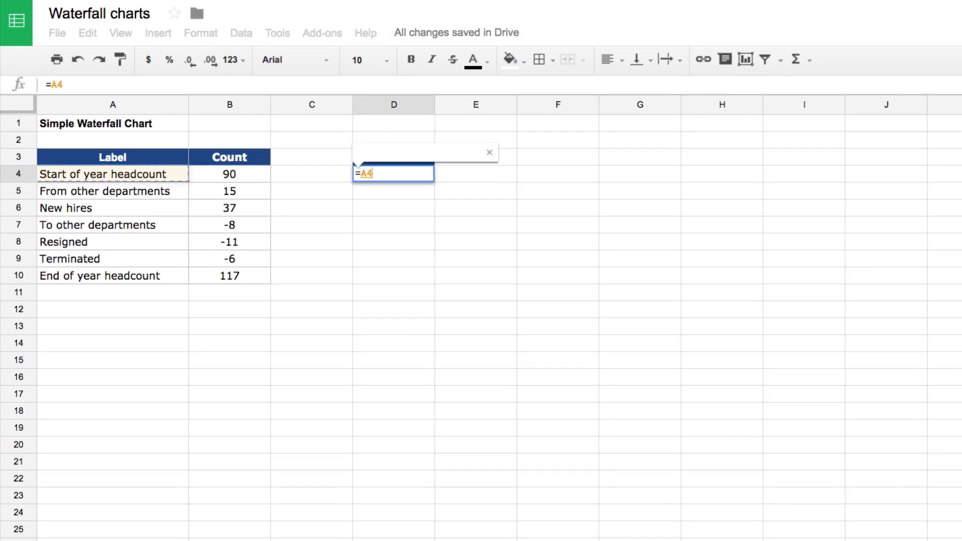
{"action": "key", "text": "Return"}
{"action": "left_click", "coordinate": [387, 176]}
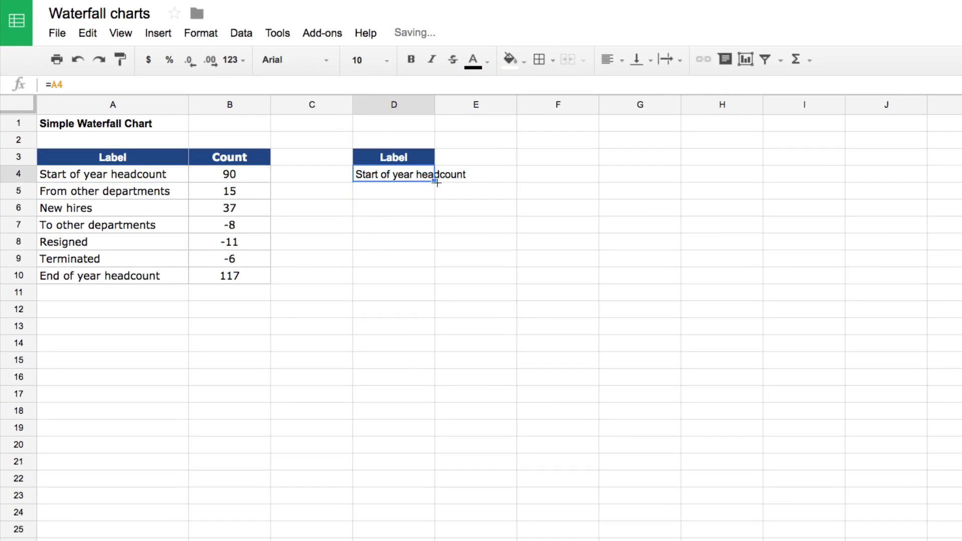
{"action": "left_click_drag", "start_coordinate": [434, 181], "coordinate": [435, 273]}
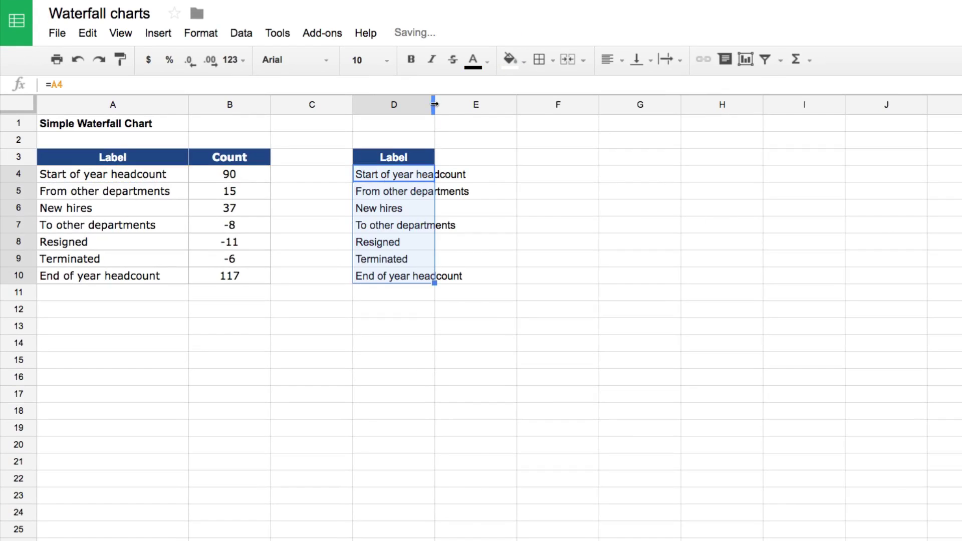
{"action": "left_click_drag", "start_coordinate": [435, 104], "coordinate": [483, 105]}
- Enter the column headers Base in E3 and Endpoints in F3
{"action": "left_click", "coordinate": [523, 157]}
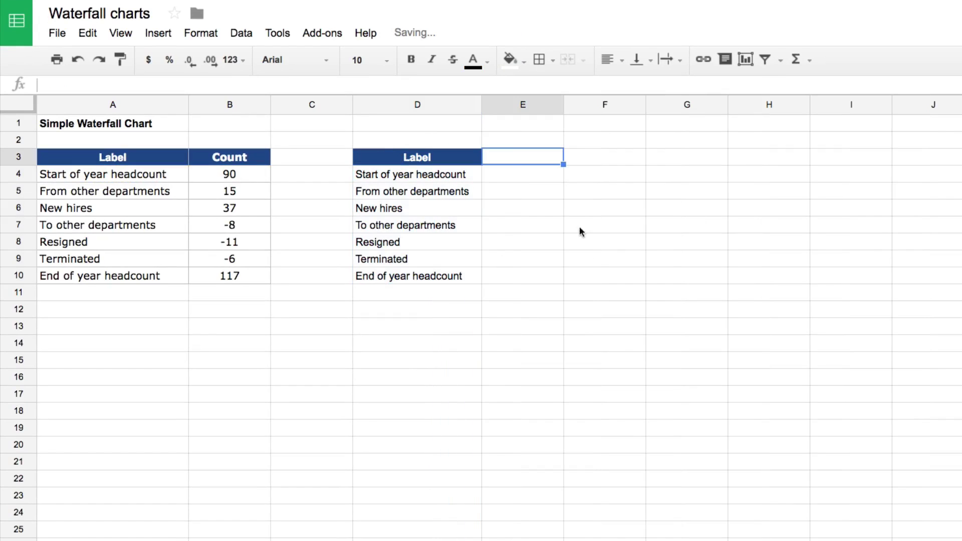
{"action": "type", "text": "Base"}
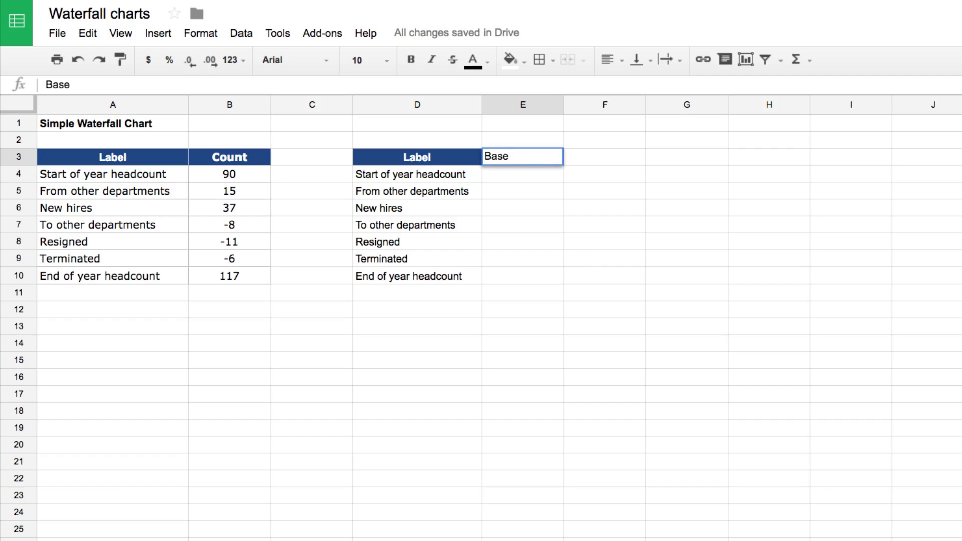
{"action": "key", "text": "Tab"}
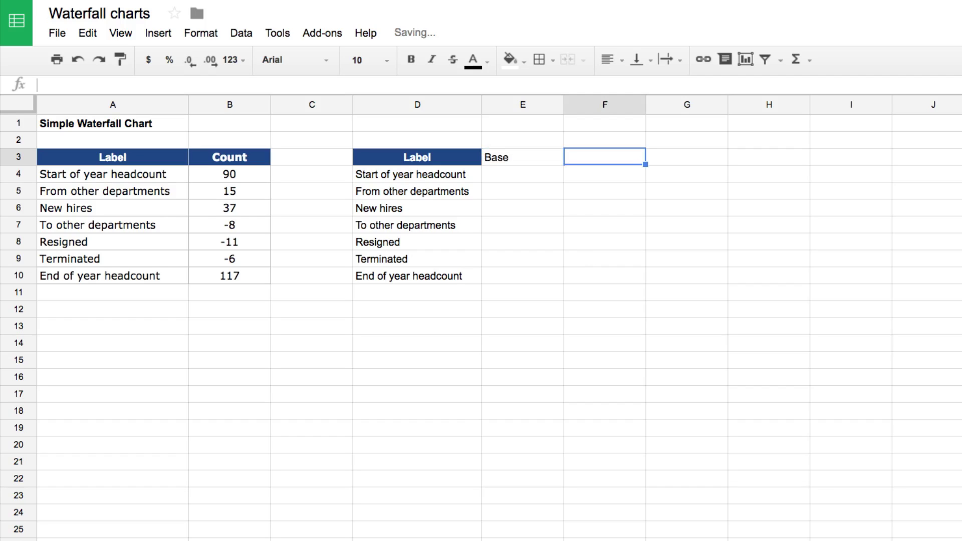
{"action": "type", "text": "Endpoi"}
{"action": "key", "text": "BackSpace"}
{"action": "key", "text": "BackSpace"}
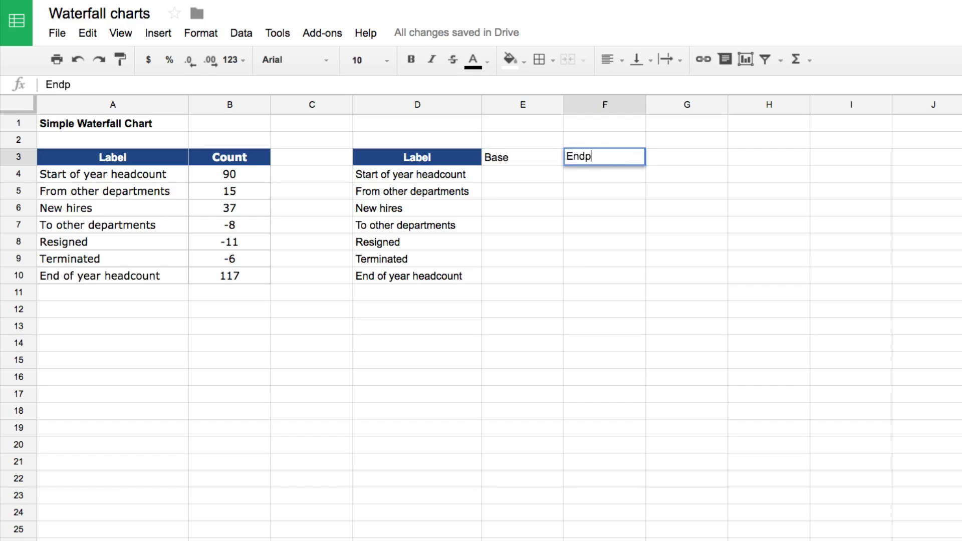
{"action": "type", "text": "oints"}
{"action": "key", "text": "Tab"}
- Enter the column headers Positive Bars in G3 and Negative Bars in H3
{"action": "type", "text": "P"}
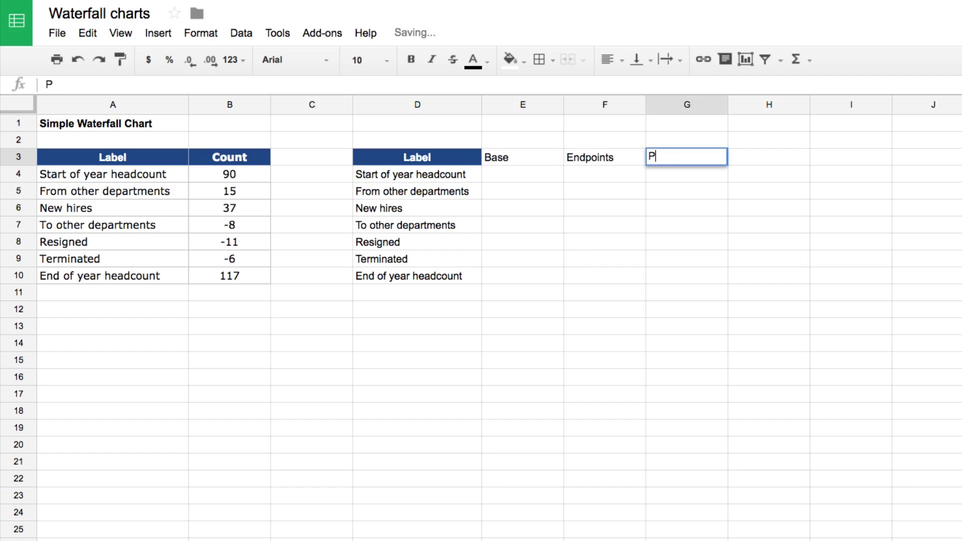
{"action": "type", "text": "ositive"}
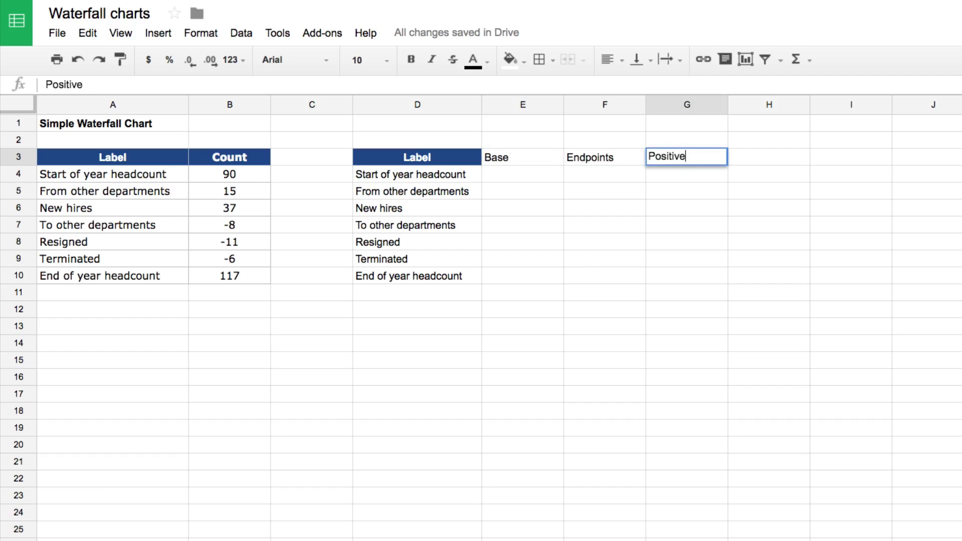
{"action": "type", "text": " Bars"}
{"action": "key", "text": "Tab"}
{"action": "type", "text": "Neg"}
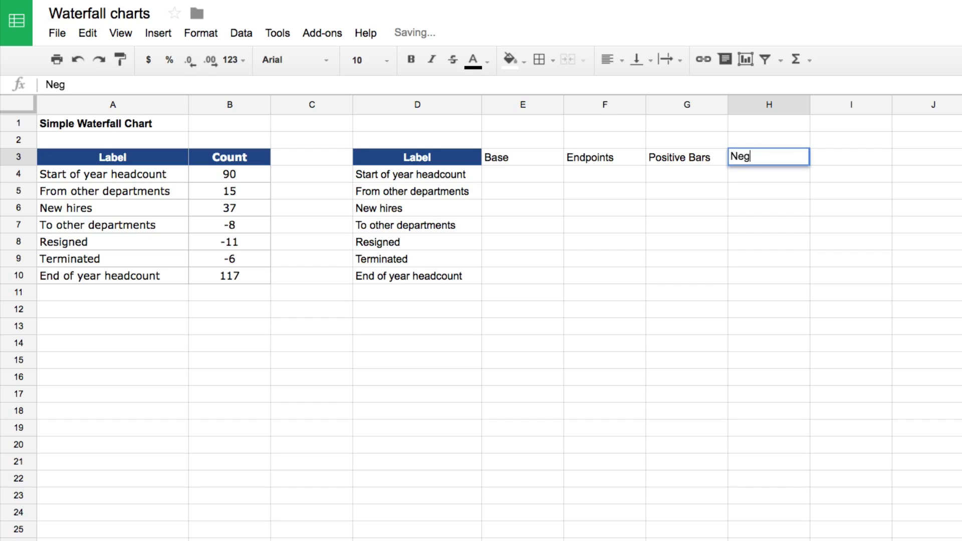
{"action": "type", "text": "ative BArs"}
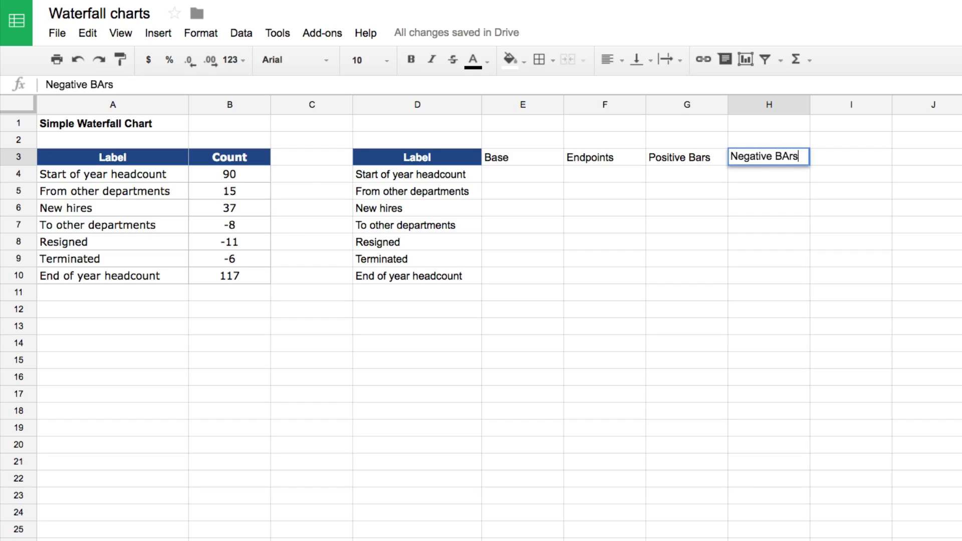
{"action": "key", "text": "BackSpace"}
{"action": "key", "text": "BackSpace"}
{"action": "key", "text": "BackSpace"}
{"action": "type", "text": "ars"}
{"action": "key", "text": "Return"}
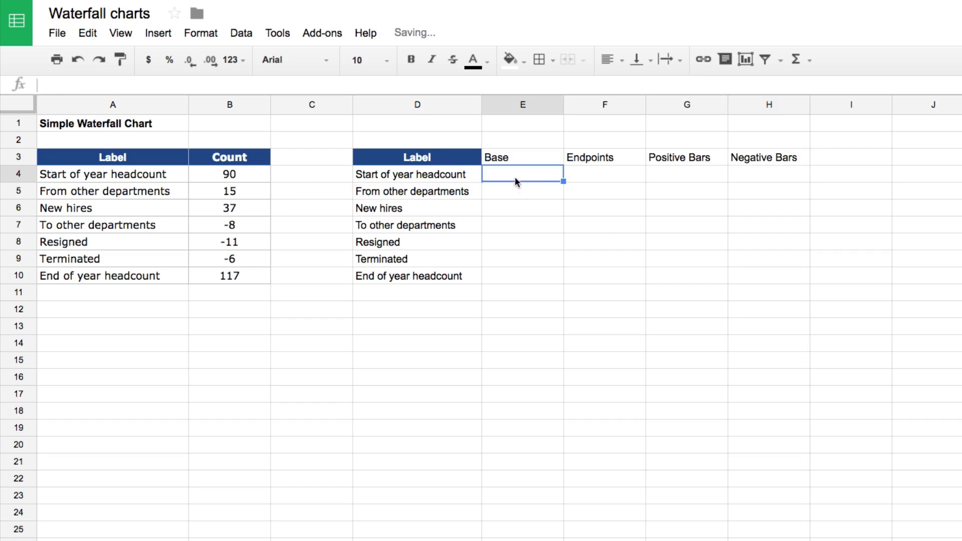
- Copy the formatting of the Label header in D3 to the headers in E3:H3
{"action": "left_click", "coordinate": [476, 156]}
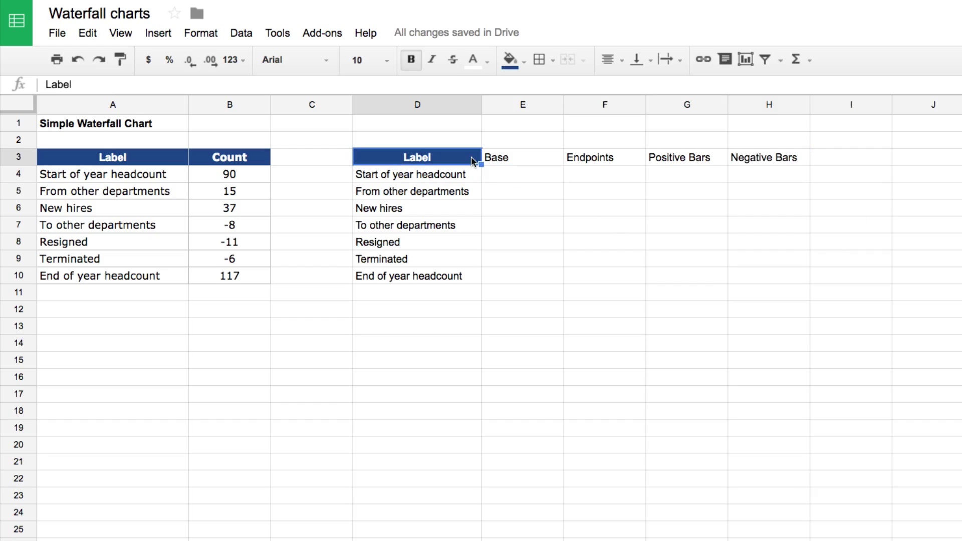
{"action": "left_click", "coordinate": [121, 61]}
{"action": "left_click_drag", "start_coordinate": [525, 160], "coordinate": [791, 156]}
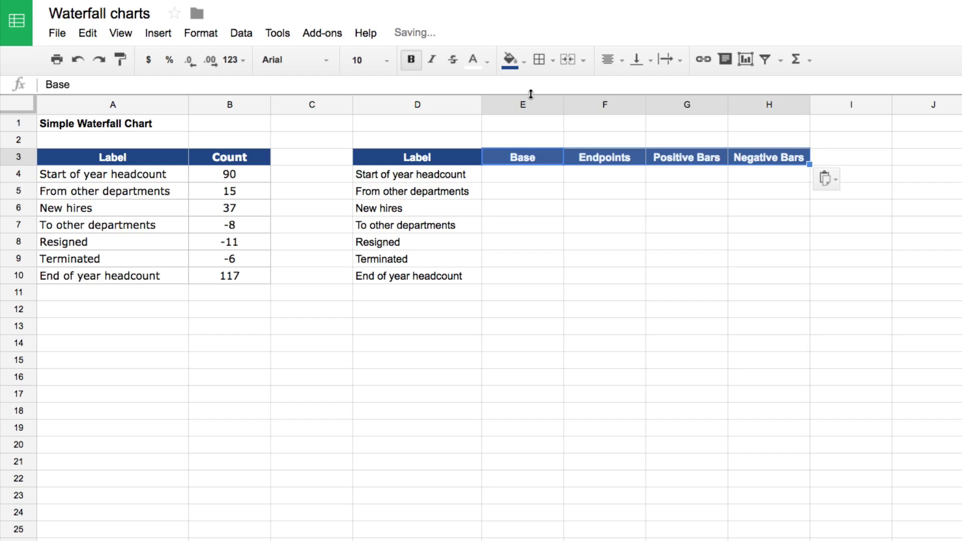
{"action": "left_click", "coordinate": [531, 173]}
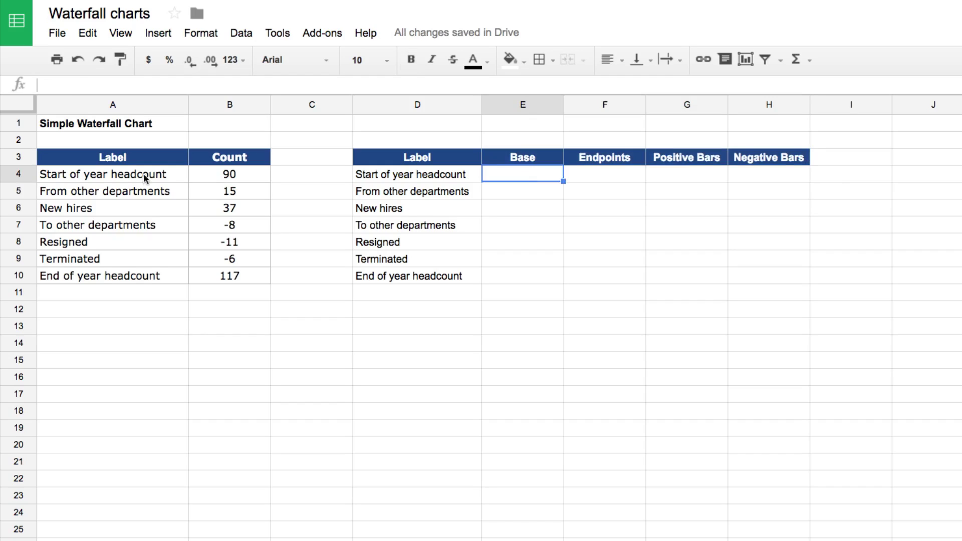
{"action": "left_click_drag", "start_coordinate": [144, 181], "coordinate": [769, 172]}
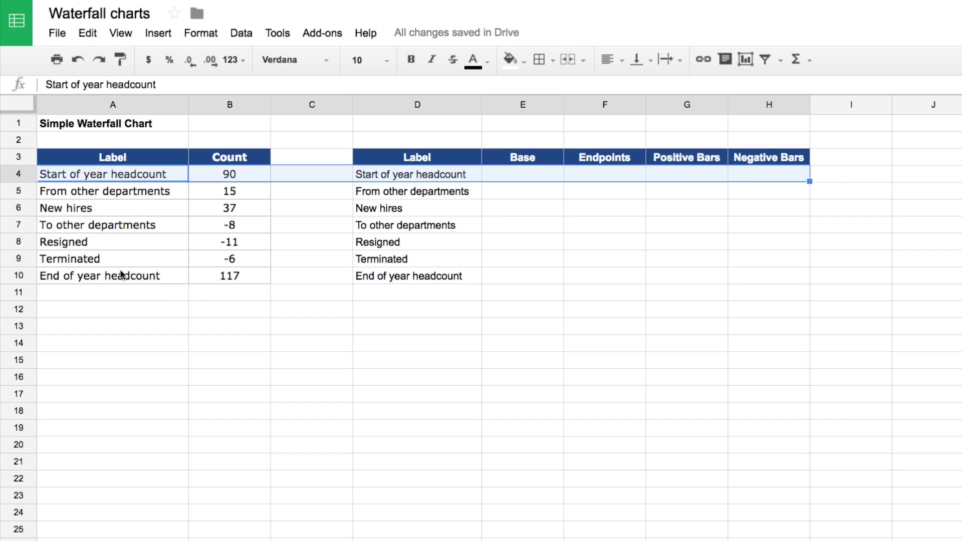
{"action": "left_click_drag", "start_coordinate": [127, 276], "coordinate": [770, 282]}
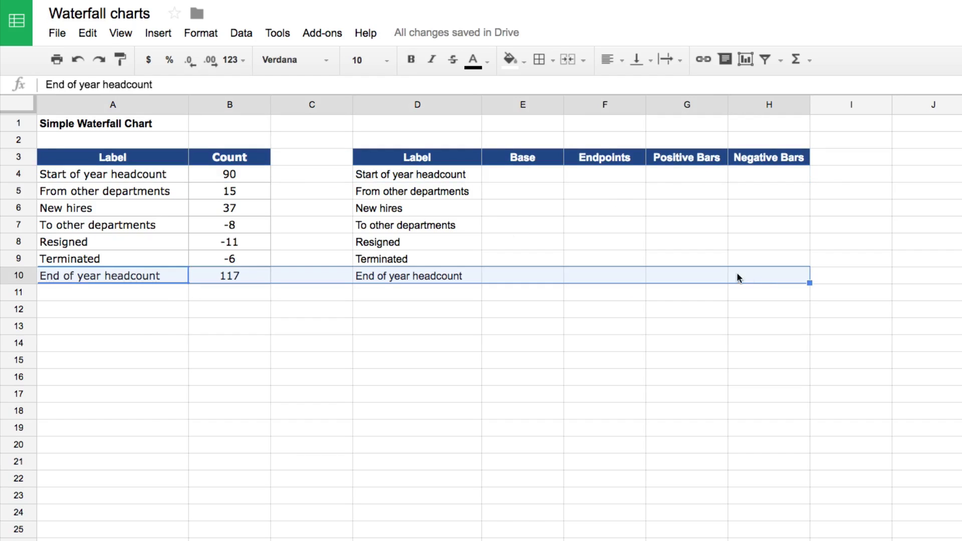
{"action": "left_click", "coordinate": [606, 171]}
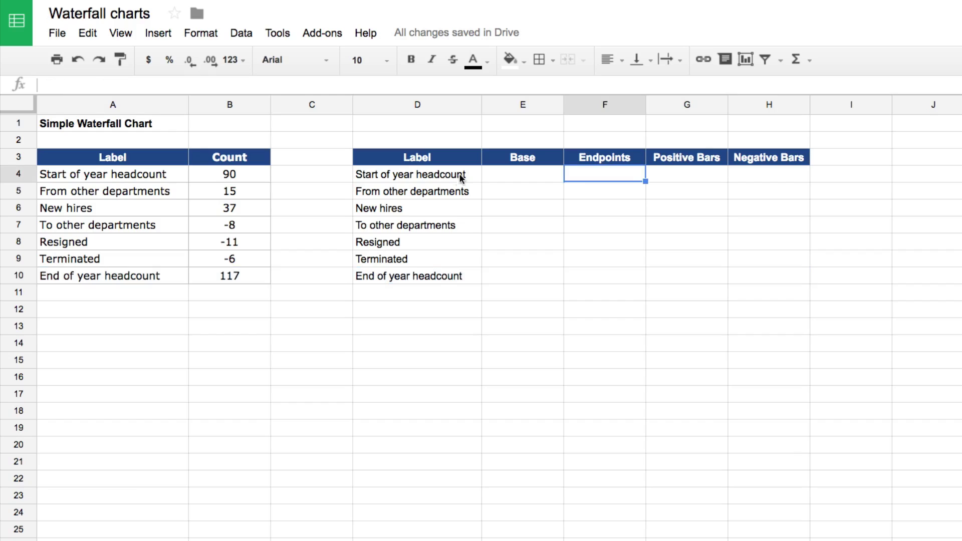
{"action": "left_click_drag", "start_coordinate": [462, 178], "coordinate": [781, 169]}
{"action": "left_click_drag", "start_coordinate": [394, 275], "coordinate": [759, 276]}
- Enter 0 as the Base value for the start-of-year row in E4 and the end-of-year row in E10
{"action": "left_click", "coordinate": [547, 173]}
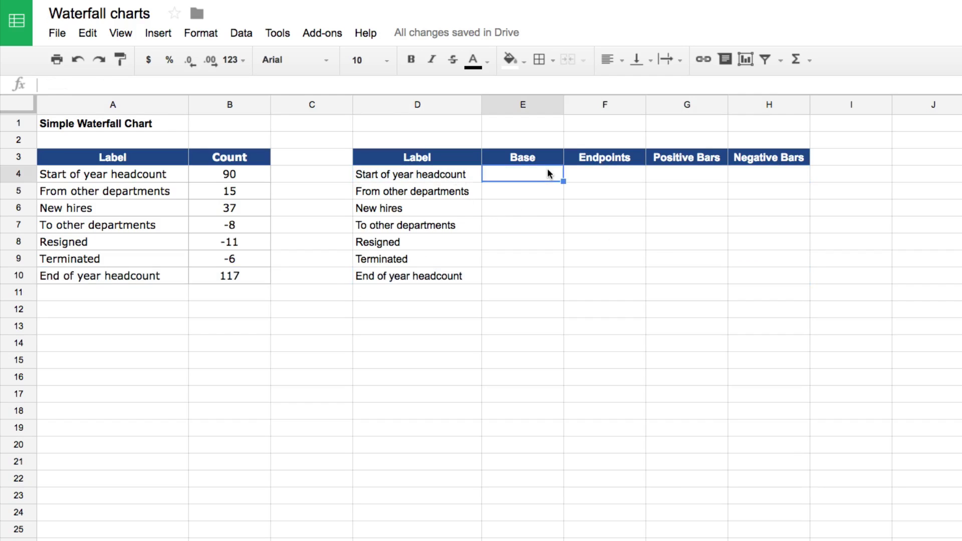
{"action": "type", "text": "0"}
{"action": "left_click", "coordinate": [526, 273]}
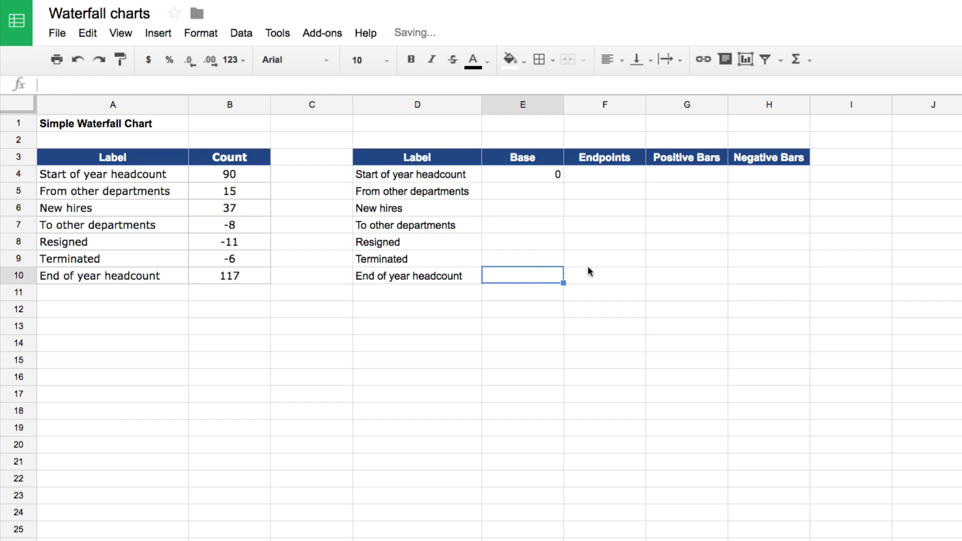
{"action": "type", "text": "0"}
- Link the Endpoints cells to the headcounts by entering =B4 in F4 and =B10 in F10
{"action": "left_click", "coordinate": [592, 175]}
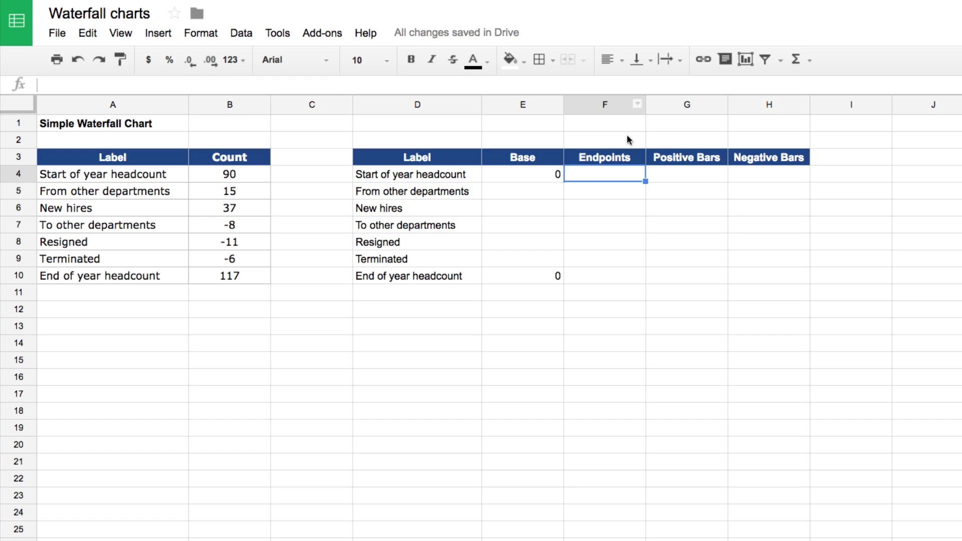
{"action": "type", "text": "="}
{"action": "left_click", "coordinate": [260, 174]}
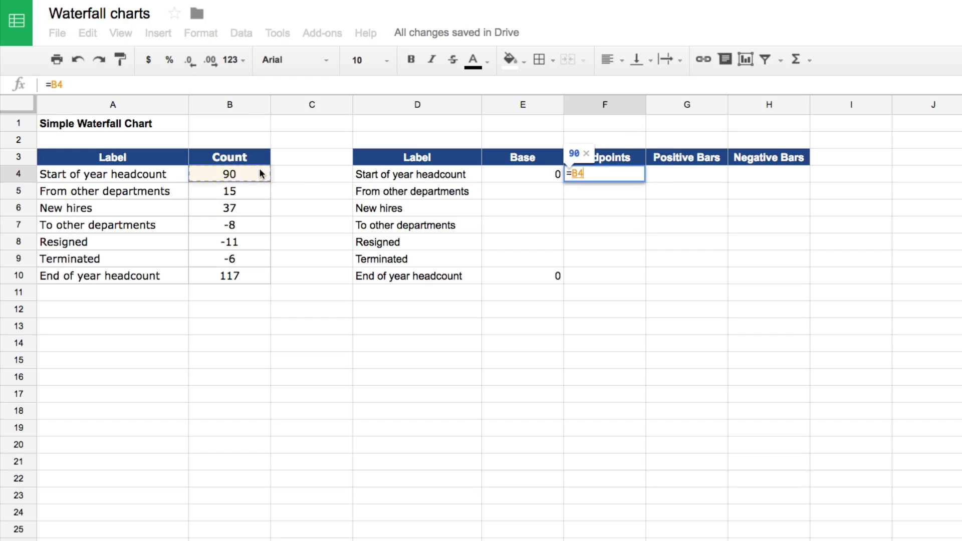
{"action": "key", "text": "Return"}
{"action": "left_click", "coordinate": [613, 277]}
{"action": "type", "text": "="}
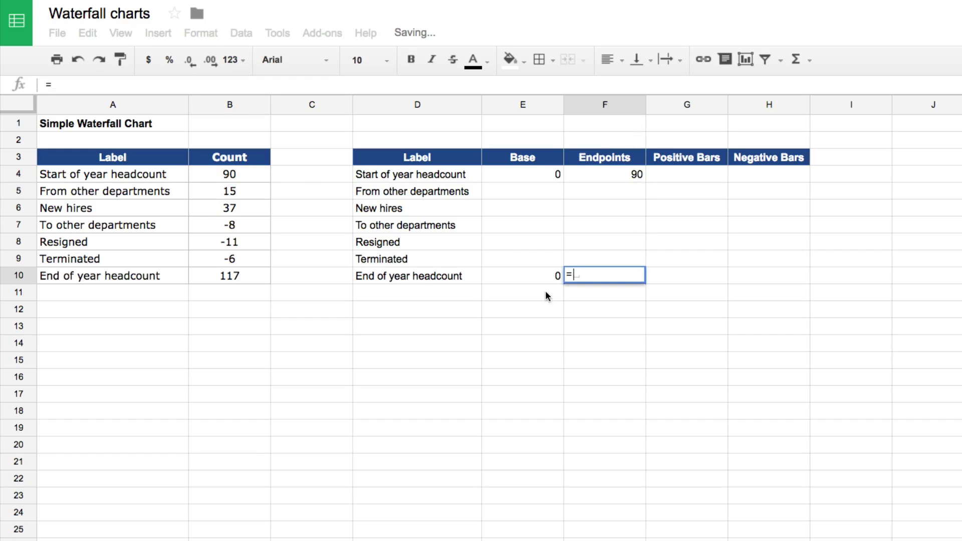
{"action": "left_click", "coordinate": [236, 274]}
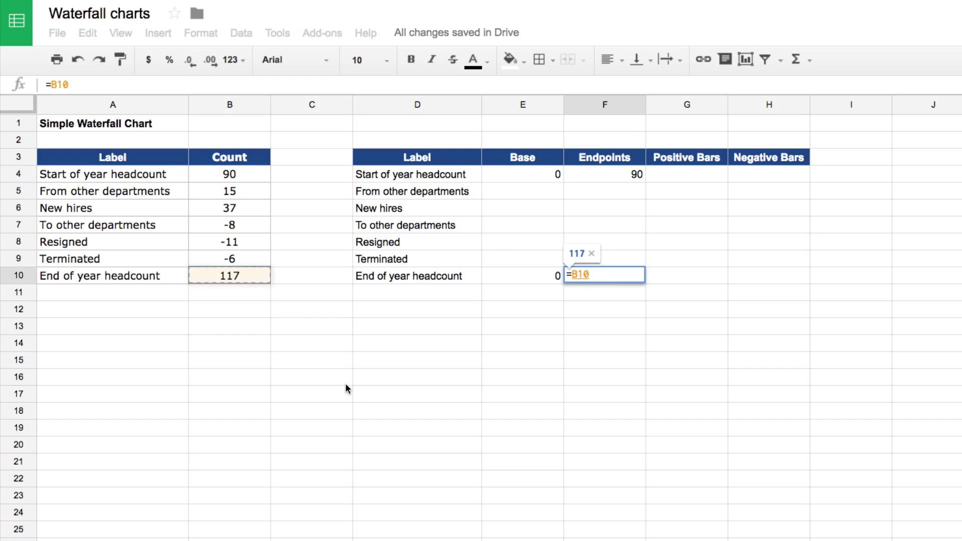
{"action": "key", "text": "Return"}
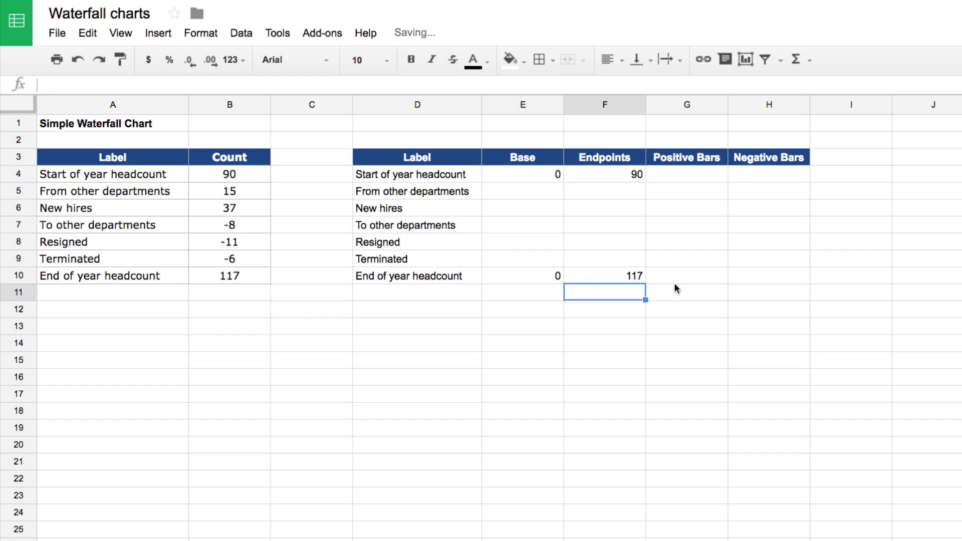
{"action": "left_click", "coordinate": [520, 187]}
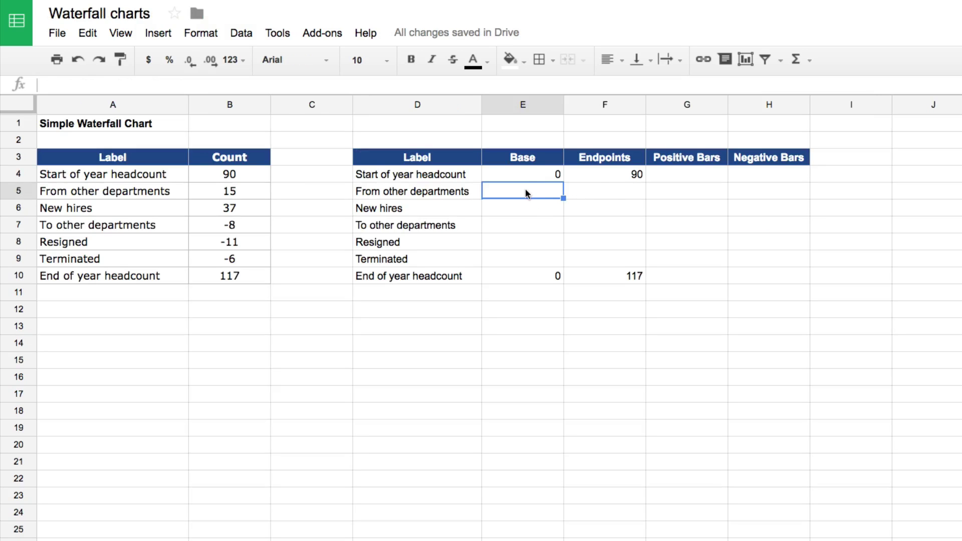
{"action": "left_click_drag", "start_coordinate": [525, 188], "coordinate": [525, 263]}
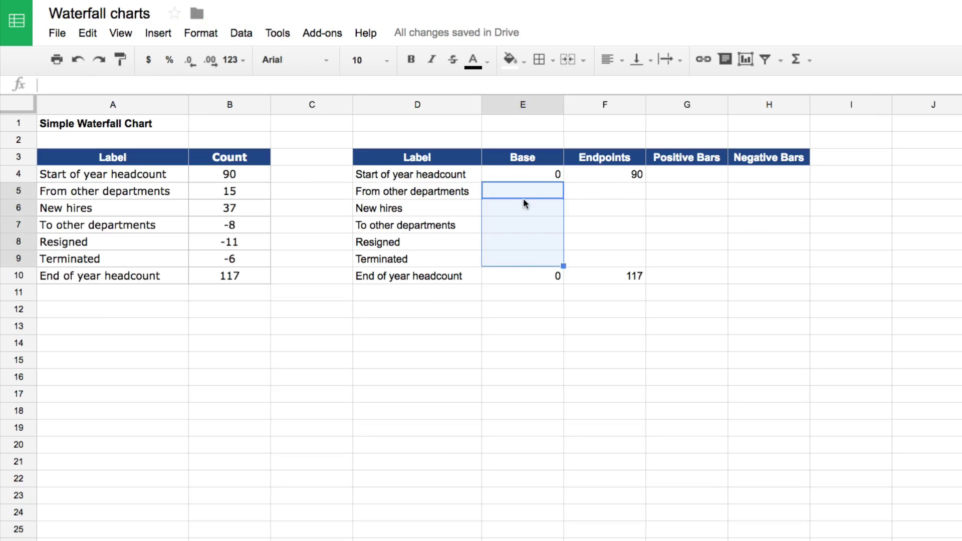
{"action": "left_click", "coordinate": [533, 190]}
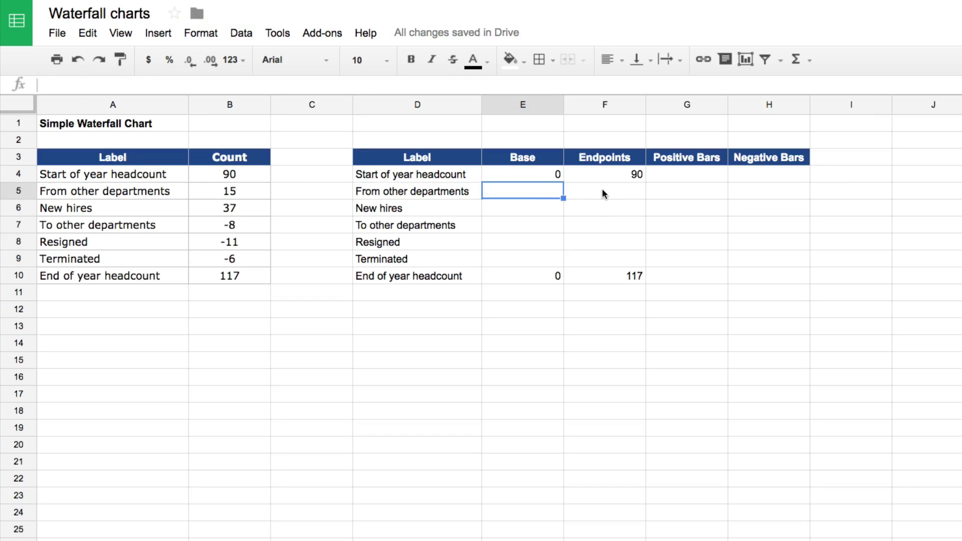
{"action": "left_click_drag", "start_coordinate": [603, 191], "coordinate": [605, 266]}
{"action": "left_click", "coordinate": [682, 192]}
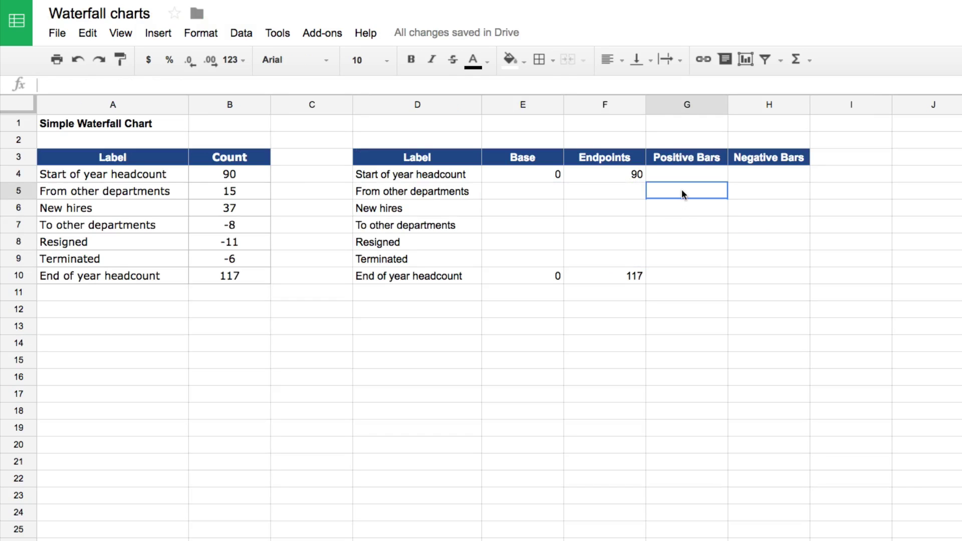
{"action": "left_click", "coordinate": [745, 190]}
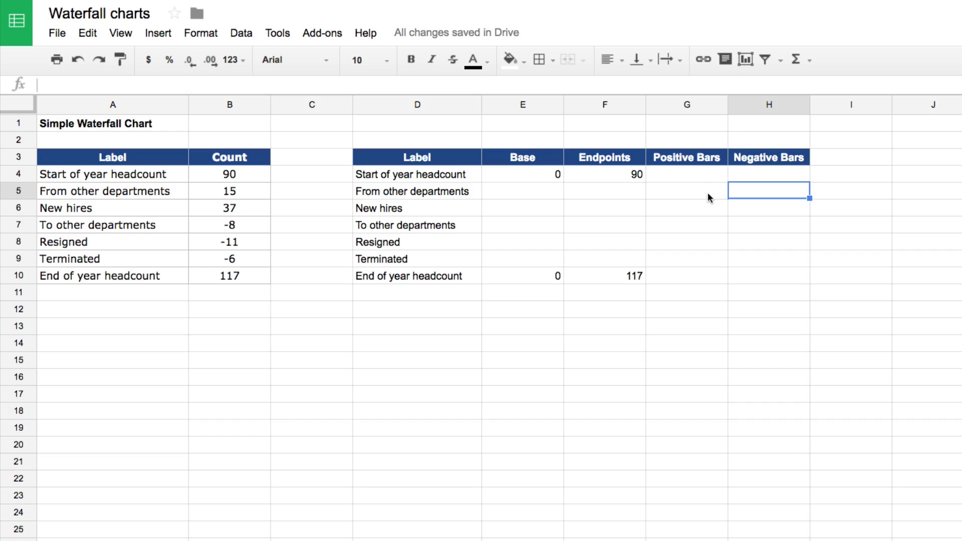
{"action": "left_click", "coordinate": [708, 194]}
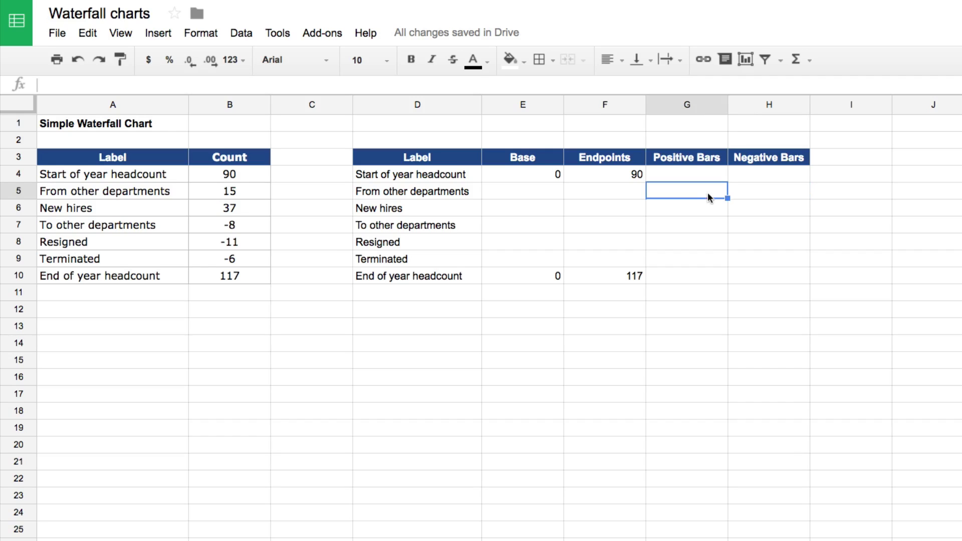
- Begin the Base formula in E5 with =if(b5>0,sum(B4:B4), covering the condition and the positive case
{"action": "left_click", "coordinate": [537, 191]}
{"action": "type", "text": "=if("}
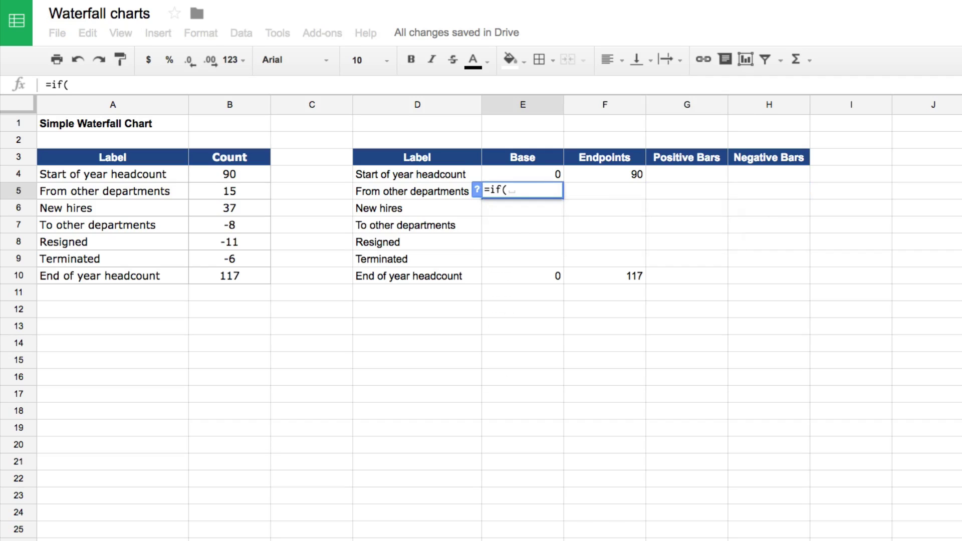
{"action": "type", "text": "b57"}
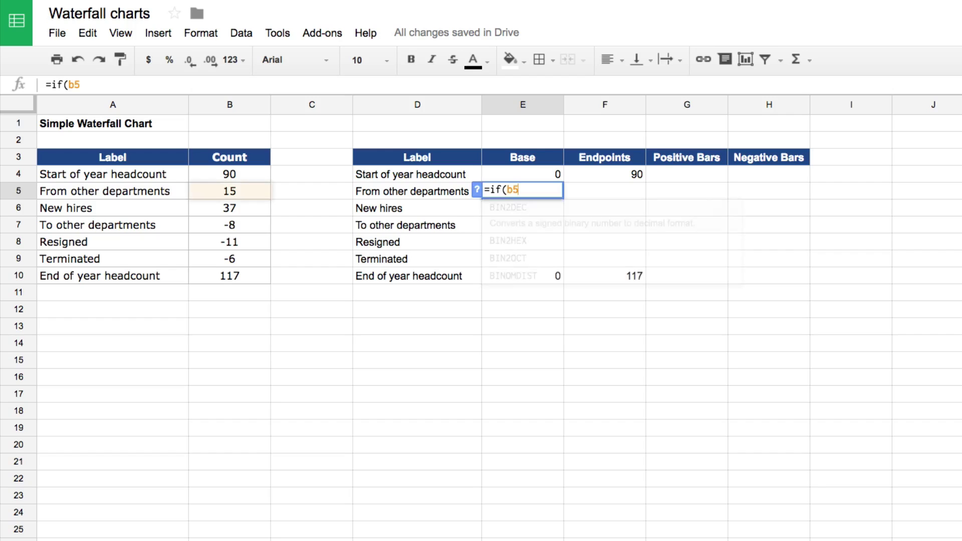
{"action": "key", "text": "BackSpace"}
{"action": "type", "text": ">0"}
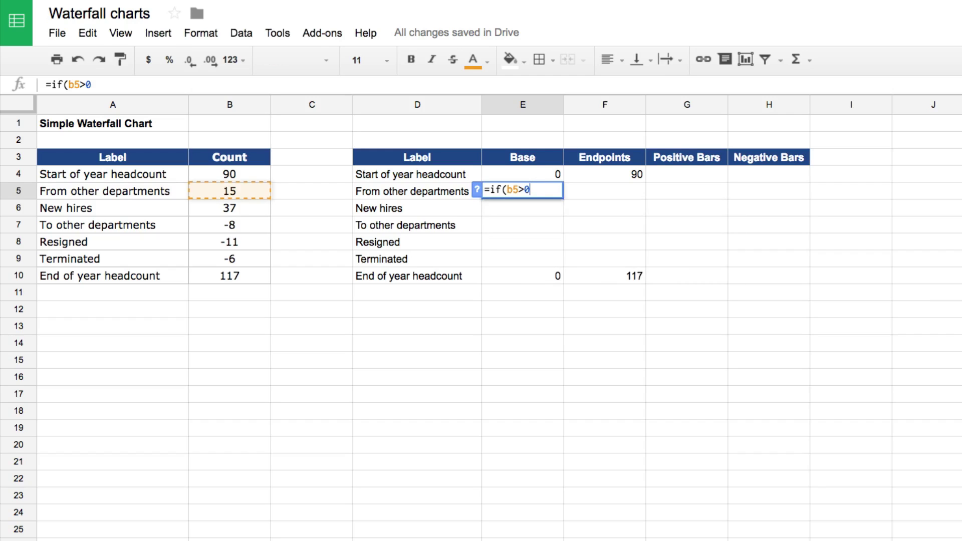
{"action": "type", "text": ",sum("}
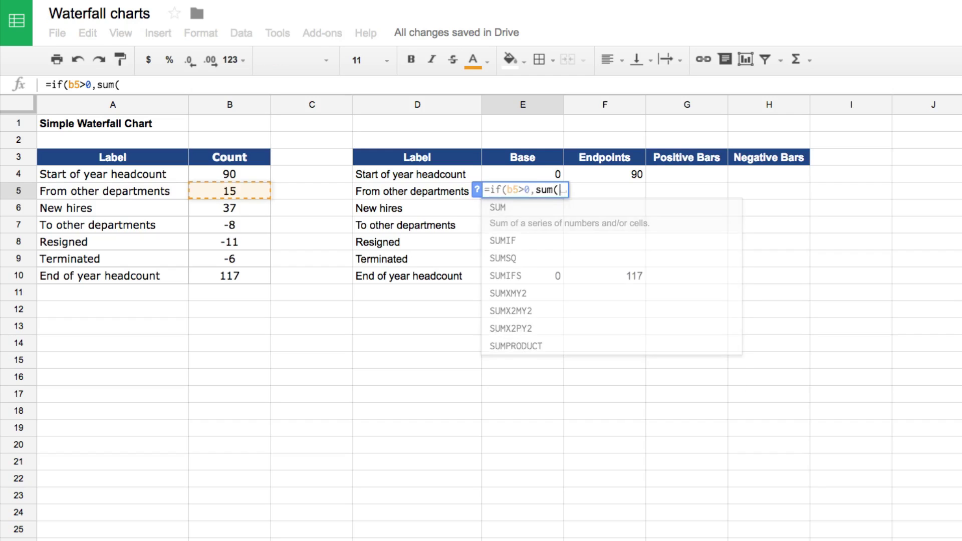
{"action": "left_click", "coordinate": [253, 173]}
{"action": "left_click", "coordinate": [143, 89]}
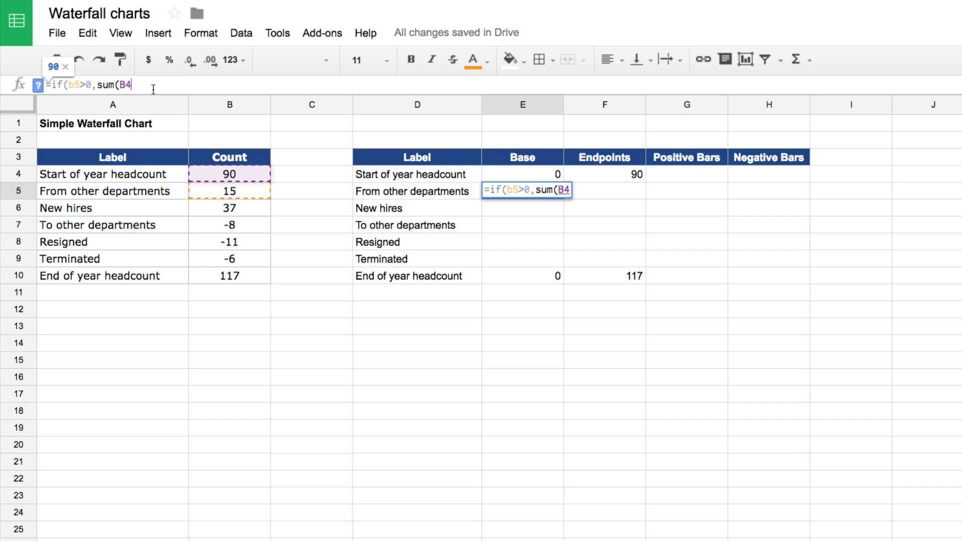
{"action": "type", "text": ":"}
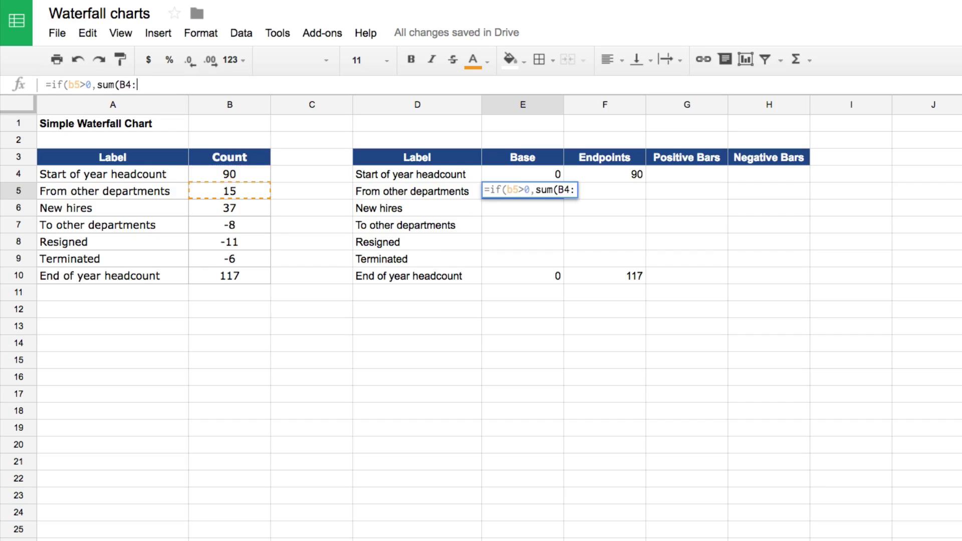
{"action": "type", "text": "B$"}
{"action": "key", "text": "BackSpace"}
{"action": "type", "text": "4"}
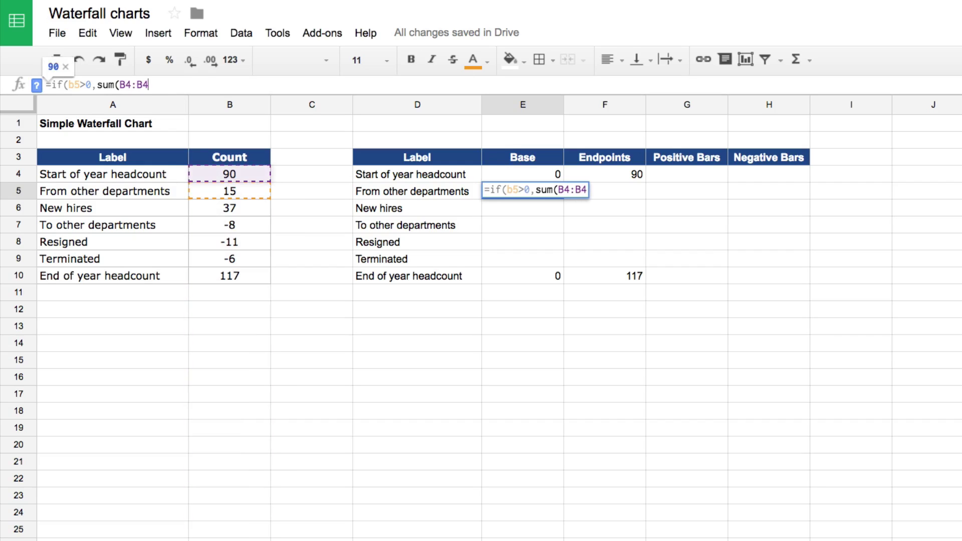
{"action": "type", "text": ")"}
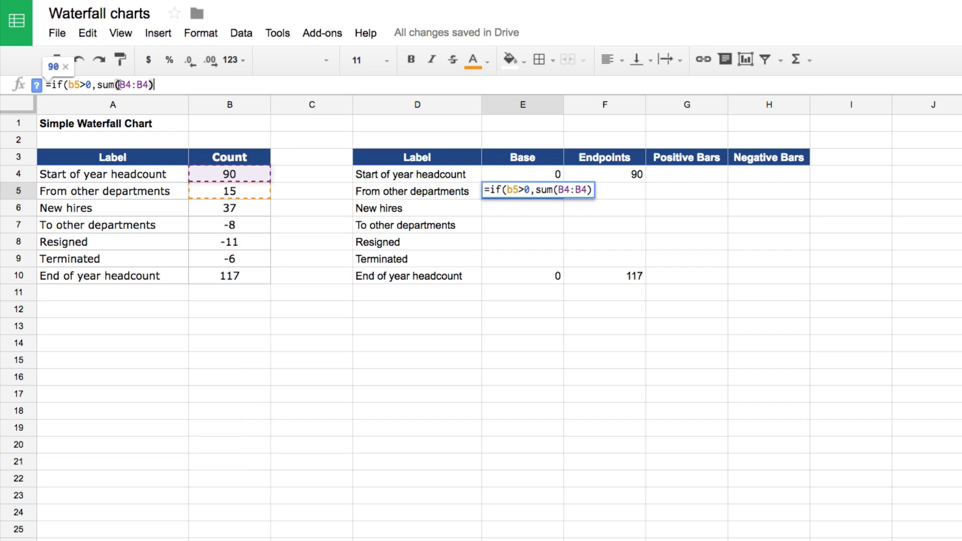
- Anchor the first sum's start as B$4 and complete the E5 formula as =if(b5>0,sum(B$4:B4),sum(b$4:B5))
{"action": "left_click", "coordinate": [126, 83]}
{"action": "type", "text": "$"}
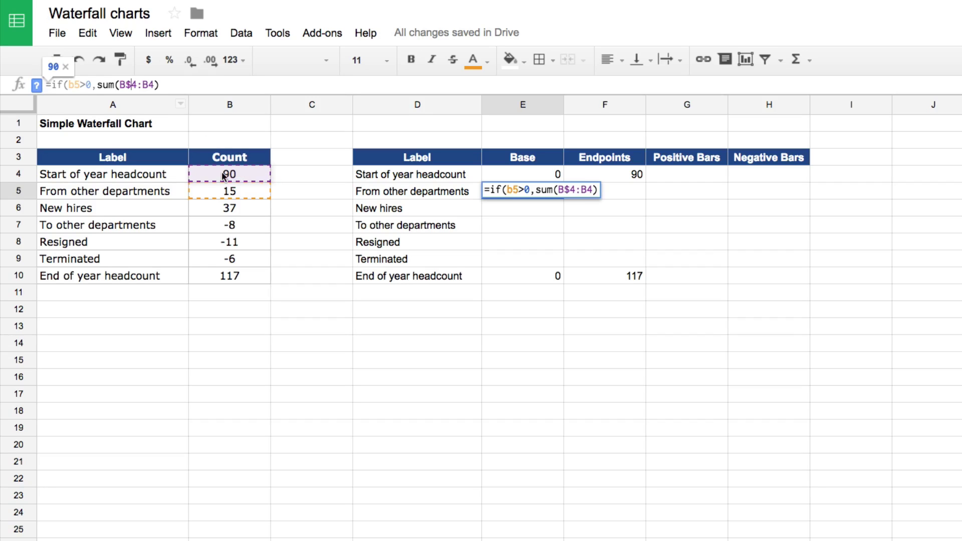
{"action": "left_click", "coordinate": [185, 86]}
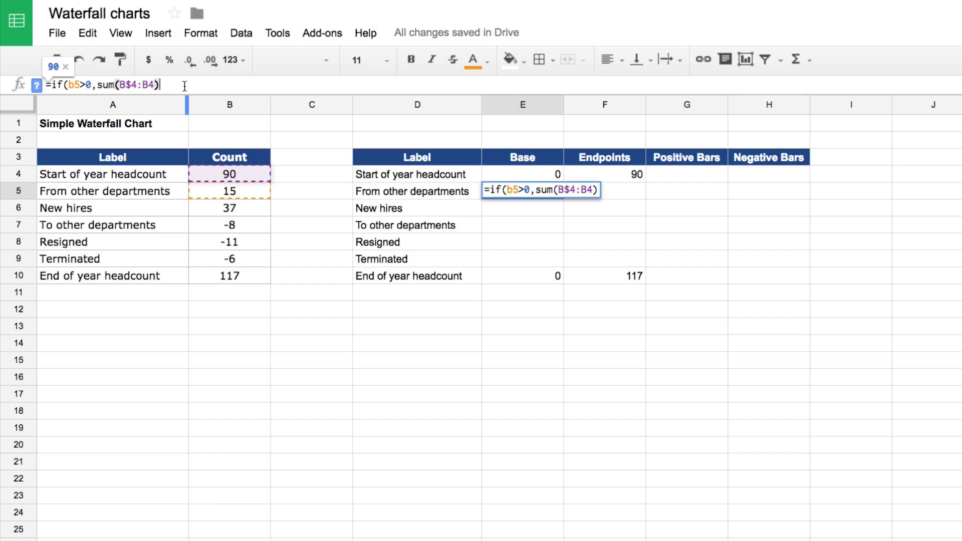
{"action": "type", "text": ",sum("}
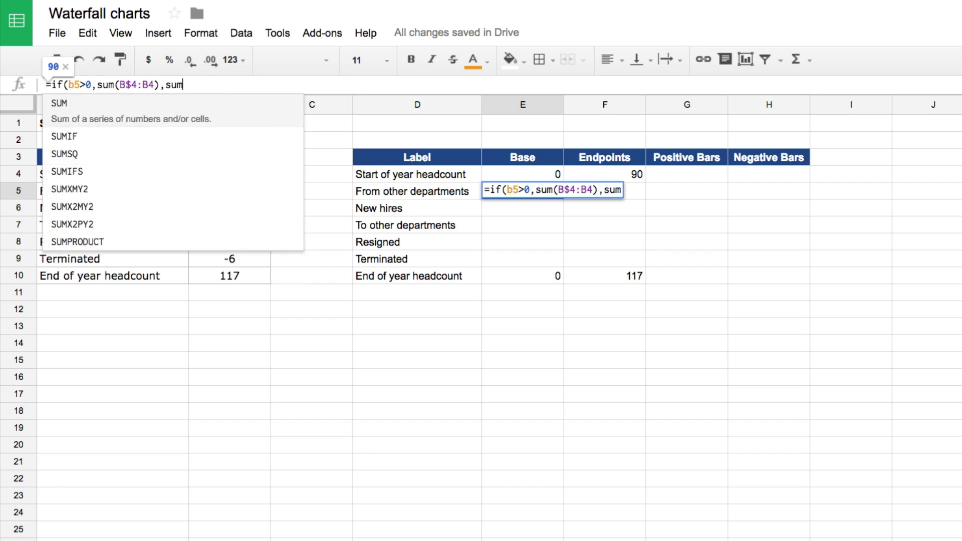
{"action": "type", "text": "b$4"}
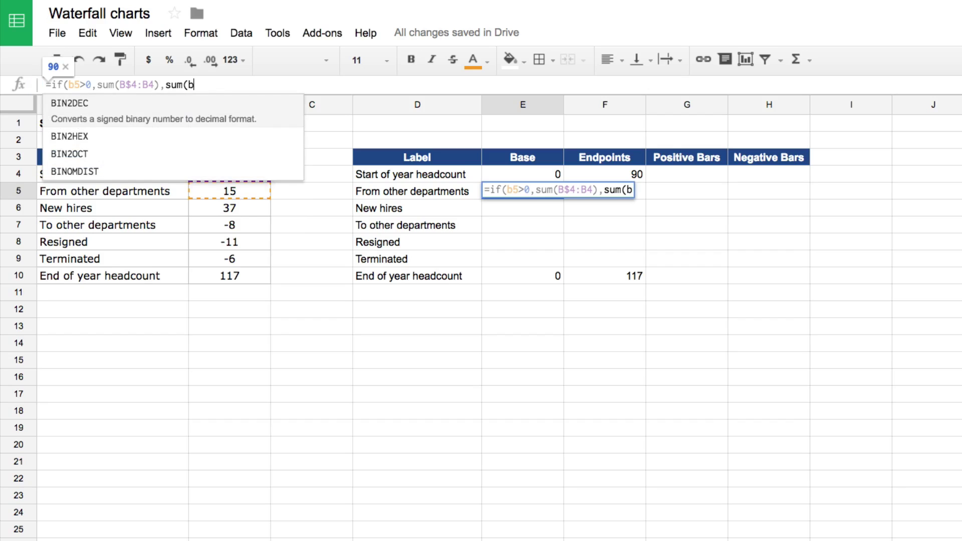
{"action": "type", "text": ":"}
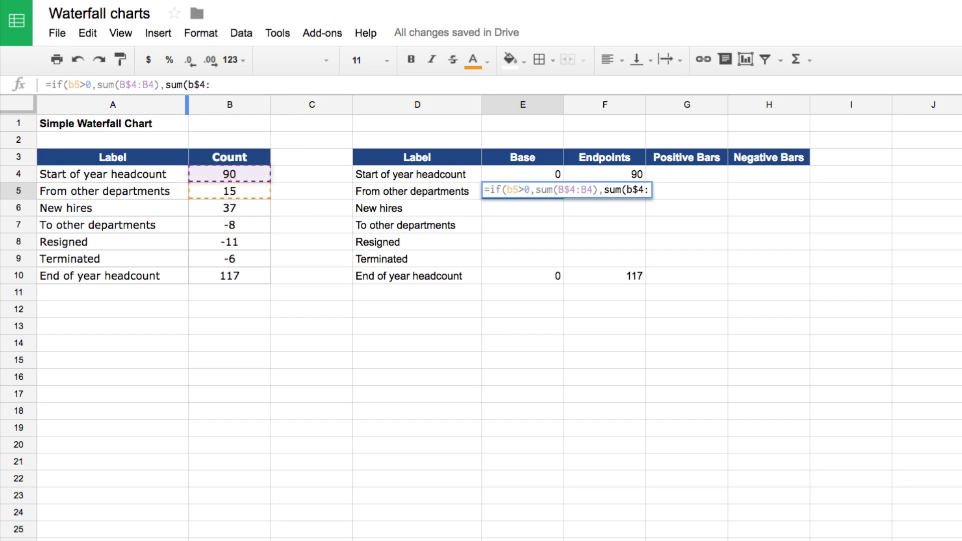
{"action": "type", "text": "B5)"}
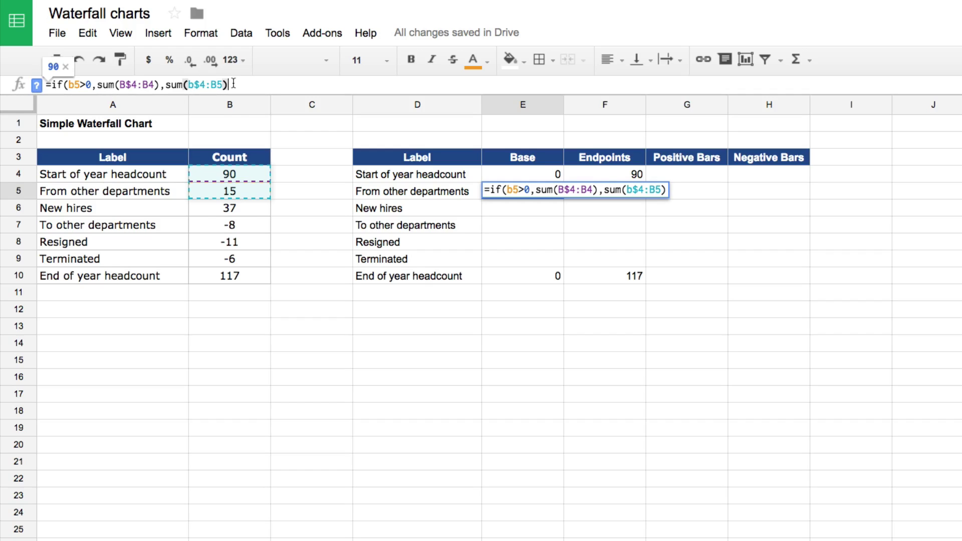
{"action": "type", "text": ")"}
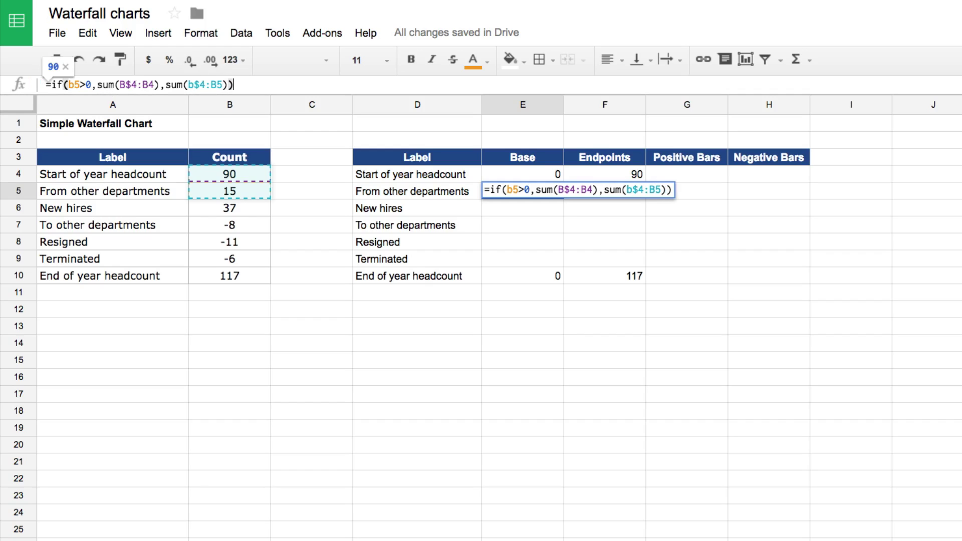
{"action": "key", "text": "Return"}
- Copy the Base formula from E5 to the New hires row in E6 and check its anchored B$4 reference
{"action": "left_click", "coordinate": [536, 194]}
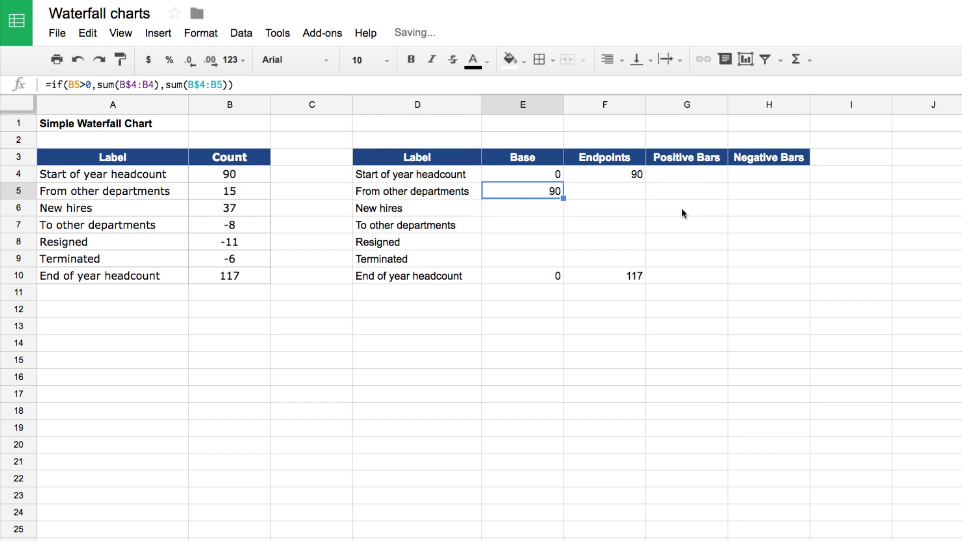
{"action": "key", "text": "ctrl+c"}
{"action": "key", "text": "Down"}
{"action": "key", "text": "ctrl+v"}
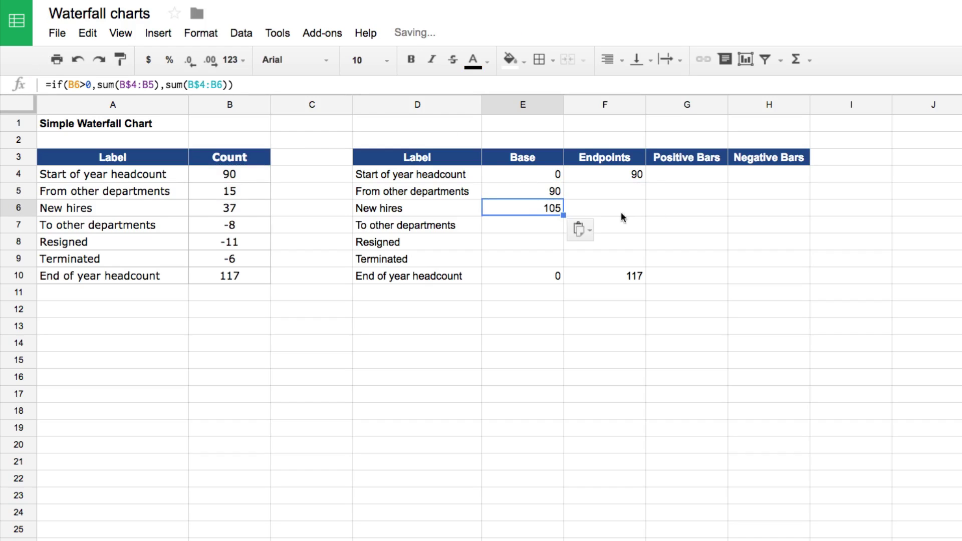
{"action": "left_click", "coordinate": [131, 83]}
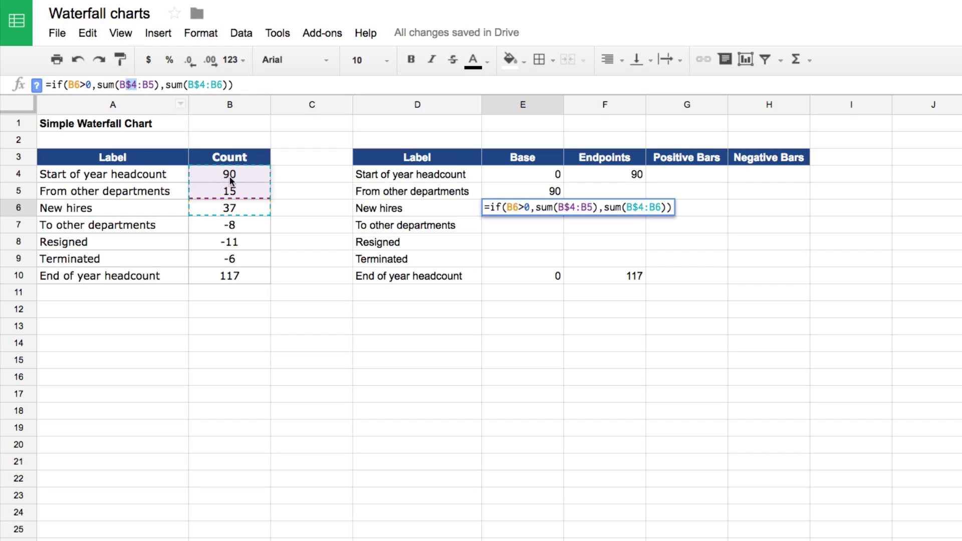
{"action": "key", "text": "Escape"}
- Copy the Base formula from E6 into E7, E8 and E9 for the remaining change rows
{"action": "key", "text": "ctrl+c"}
{"action": "key", "text": "Down"}
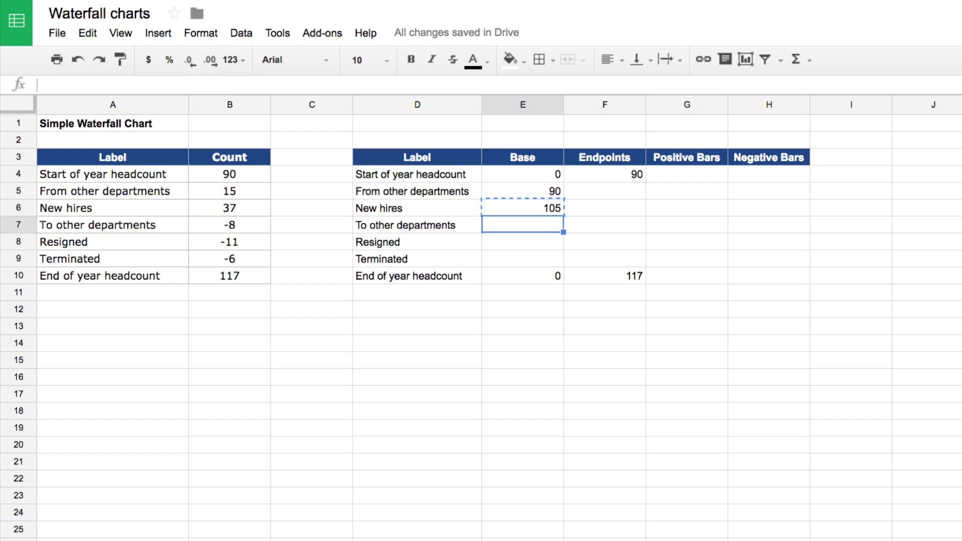
{"action": "key", "text": "ctrl+v"}
{"action": "key", "text": "Down"}
{"action": "key", "text": "ctrl+v"}
{"action": "key", "text": "Down"}
{"action": "key", "text": "ctrl+v"}
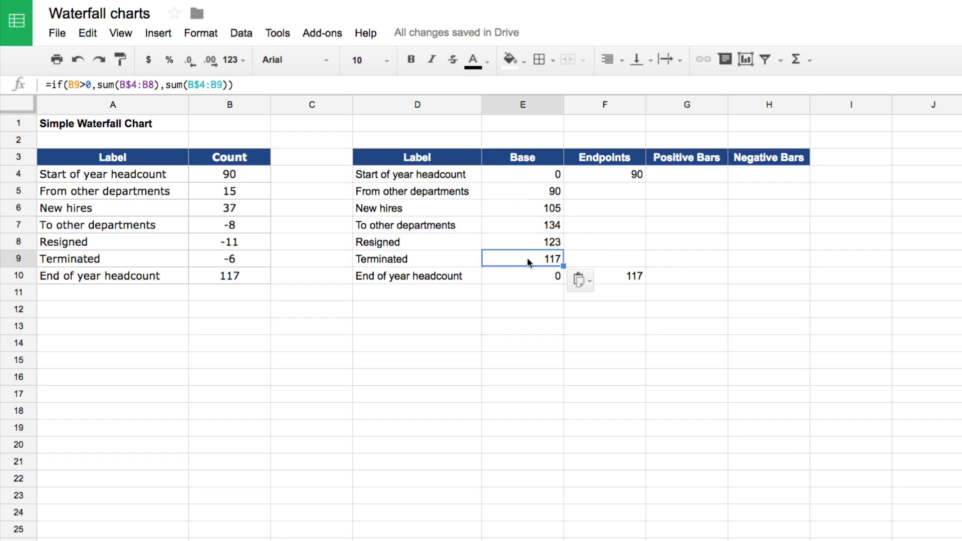
- Enter the Positive Bars formula =max(b5,0) in G5
{"action": "left_click", "coordinate": [687, 192]}
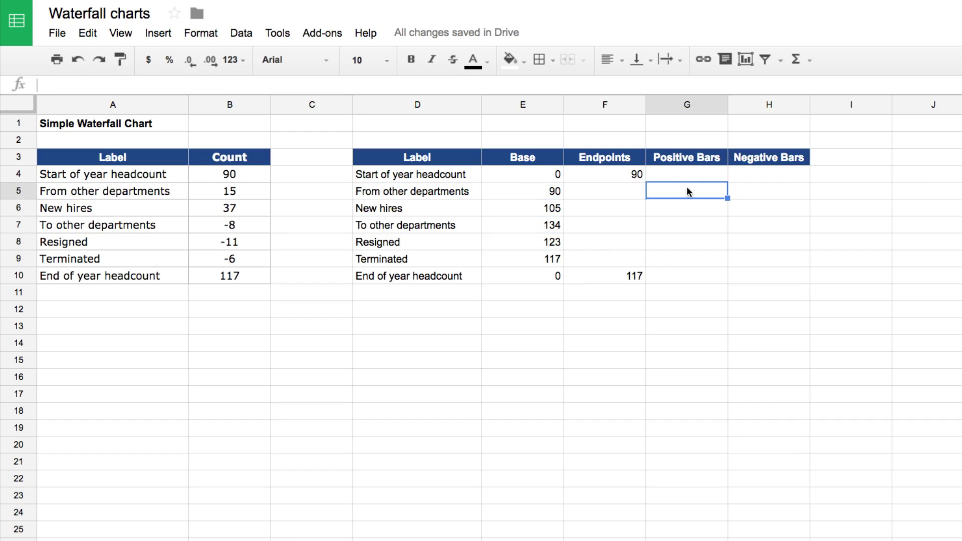
{"action": "type", "text": "=max("}
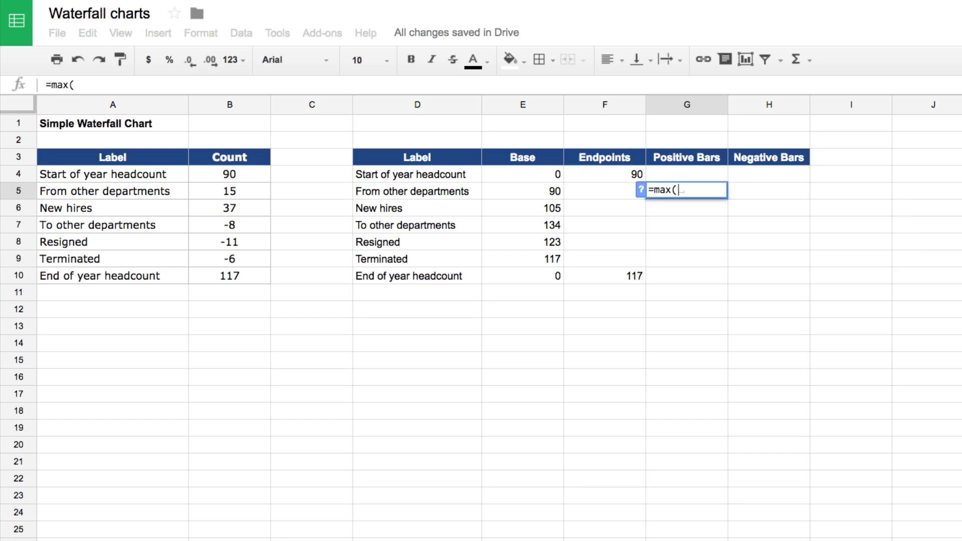
{"action": "type", "text": "b18,"}
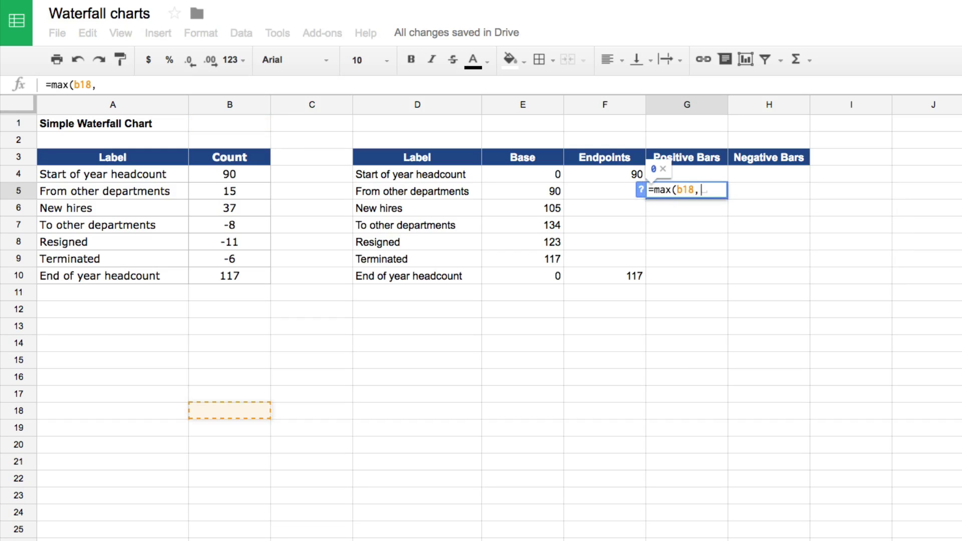
{"action": "key", "text": "BackSpace"}
{"action": "key", "text": "BackSpace"}
{"action": "key", "text": "BackSpace"}
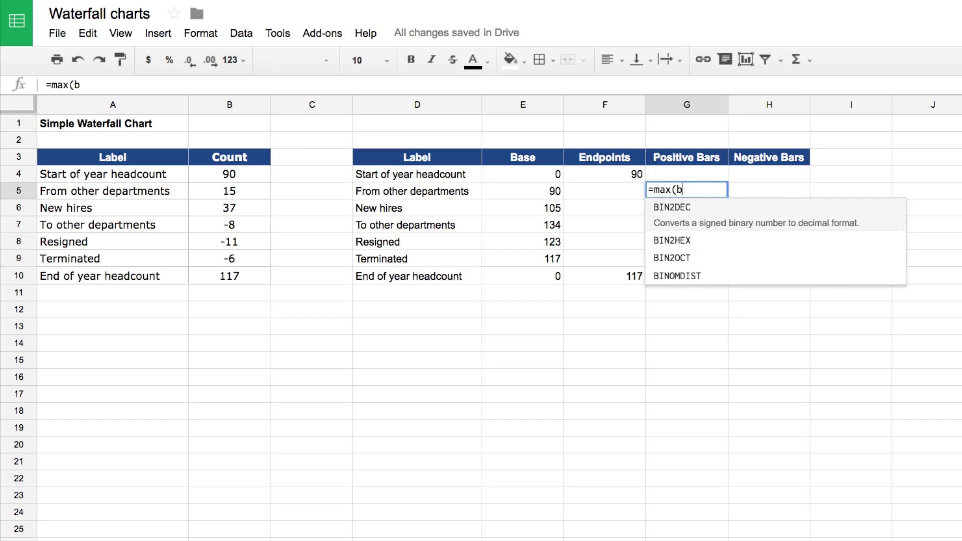
{"action": "type", "text": "5,0)"}
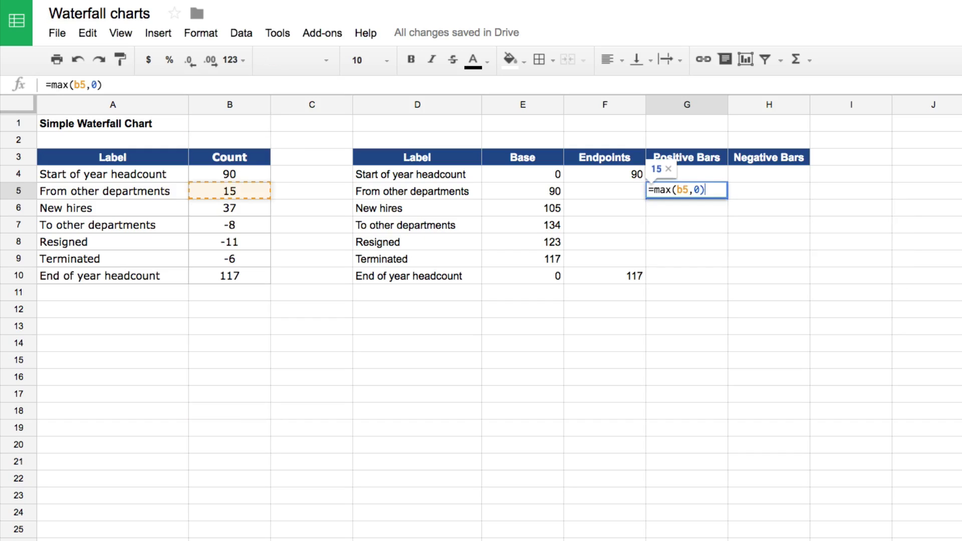
{"action": "key", "text": "Return"}
- Copy the Positive Bars formula from G5 into G6:G9
{"action": "left_click", "coordinate": [687, 191]}
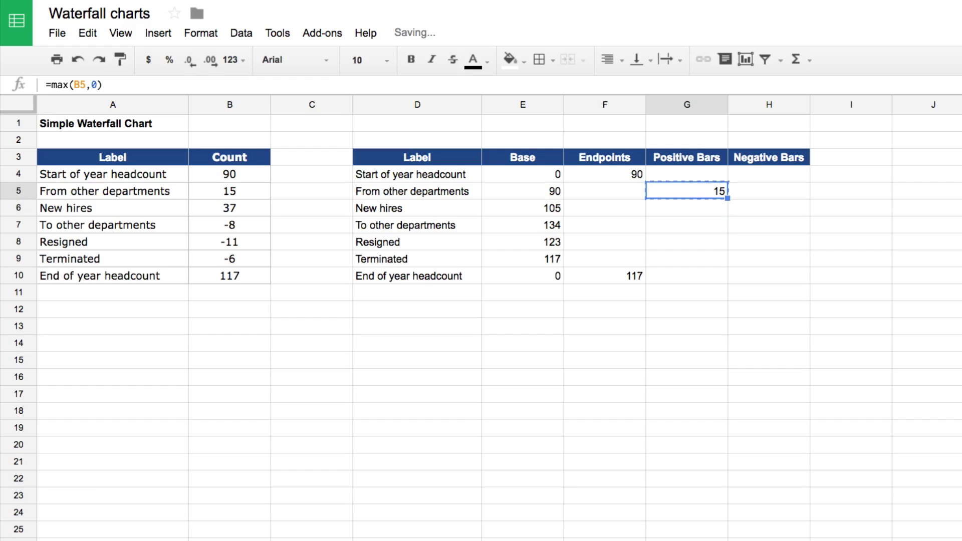
{"action": "key", "text": "Down"}
{"action": "key", "text": "shift+Down"}
{"action": "key", "text": "shift+Down"}
{"action": "key", "text": "shift+Down"}
{"action": "key", "text": "ctrl+v"}
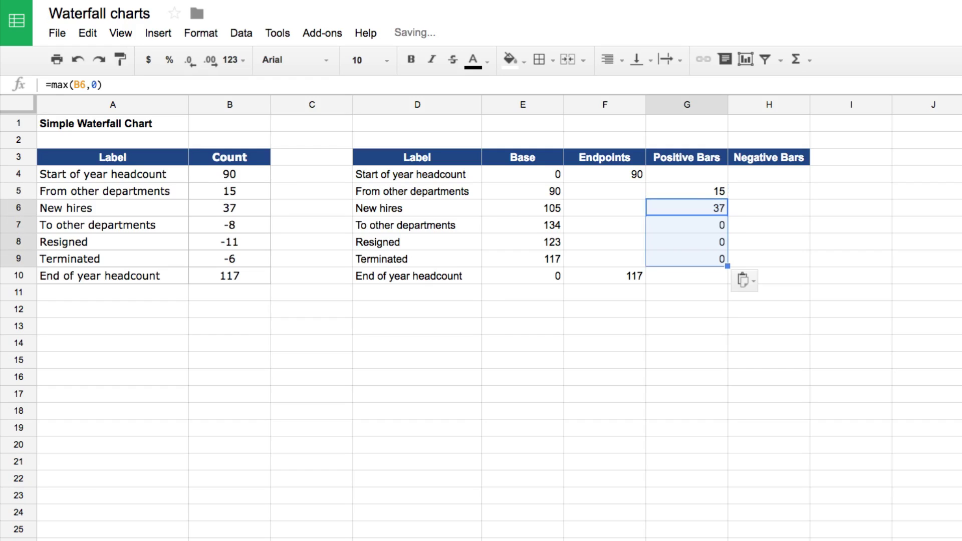
- Enter the Negative Bars formula =-min(b5,0) in H5 and fill it down through H9
{"action": "left_click", "coordinate": [686, 191]}
{"action": "left_click", "coordinate": [769, 191]}
{"action": "type", "text": "="}
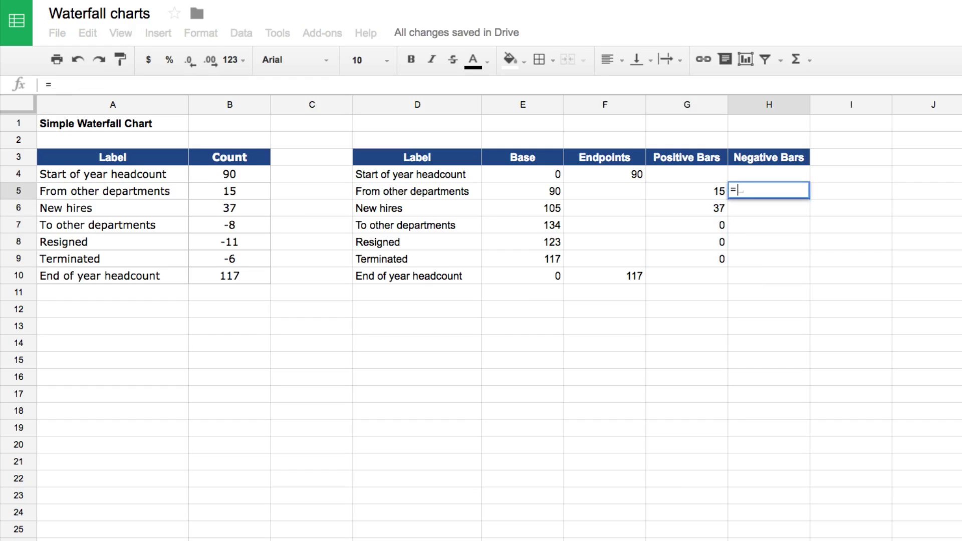
{"action": "type", "text": "-min"}
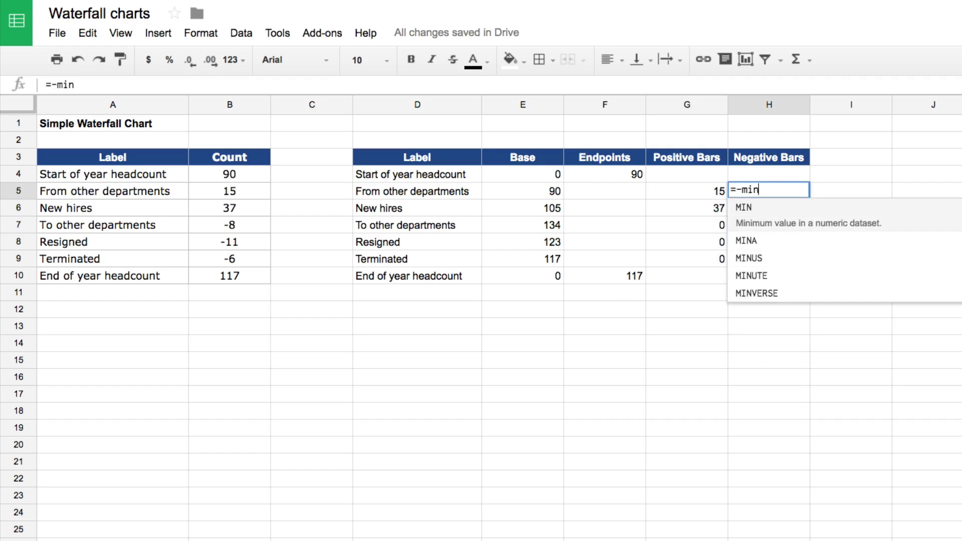
{"action": "key", "text": "BackSpace"}
{"action": "key", "text": "BackSpace"}
{"action": "key", "text": "BackSpace"}
{"action": "key", "text": "BackSpace"}
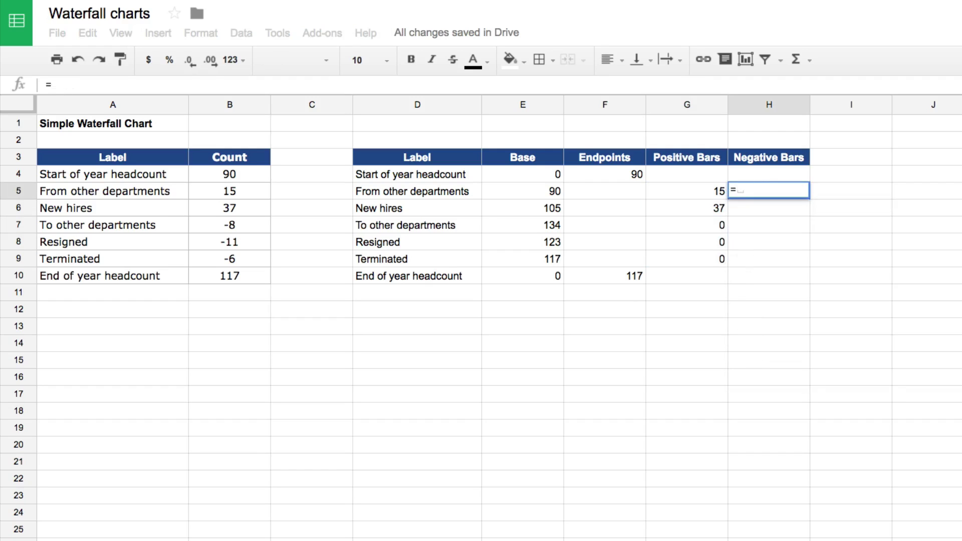
{"action": "type", "text": "-min("}
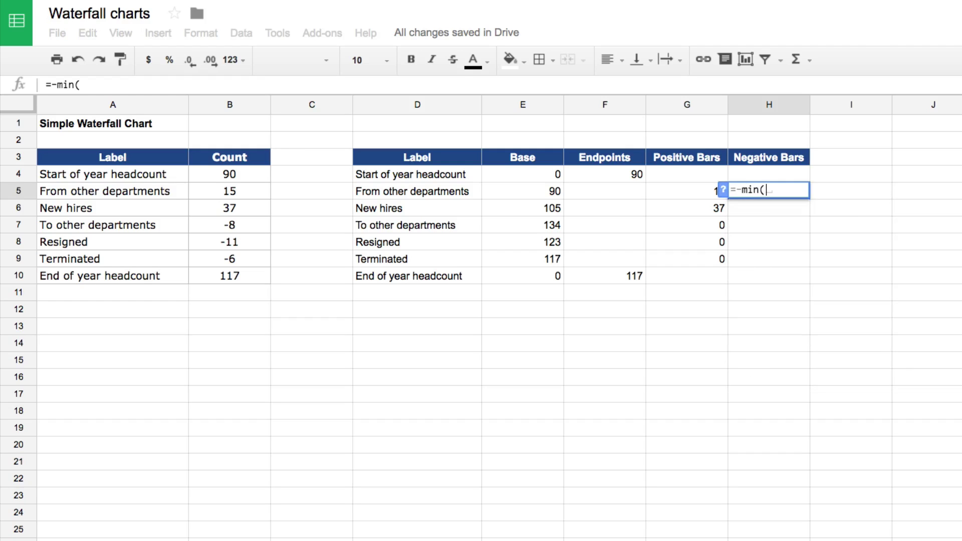
{"action": "type", "text": "b5,0)"}
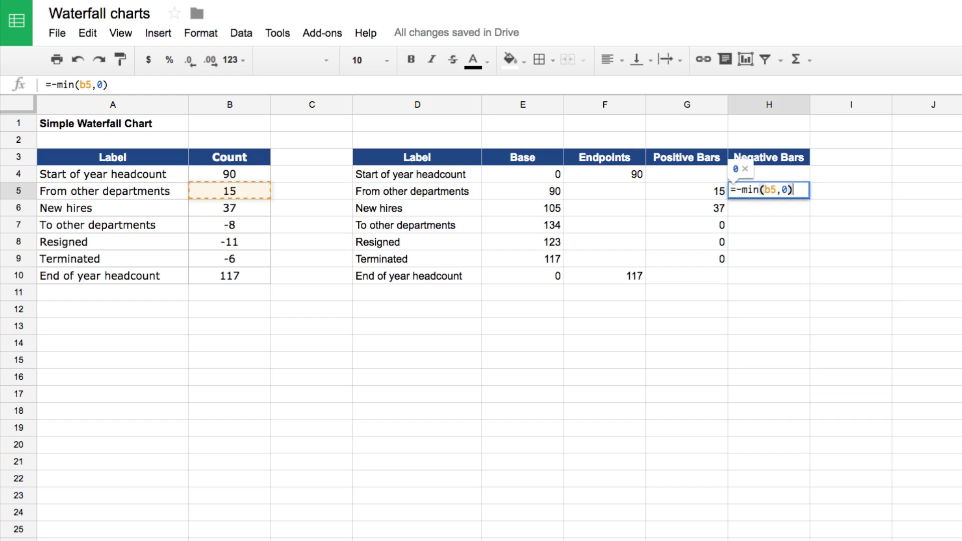
{"action": "key", "text": "ctrl+Return"}
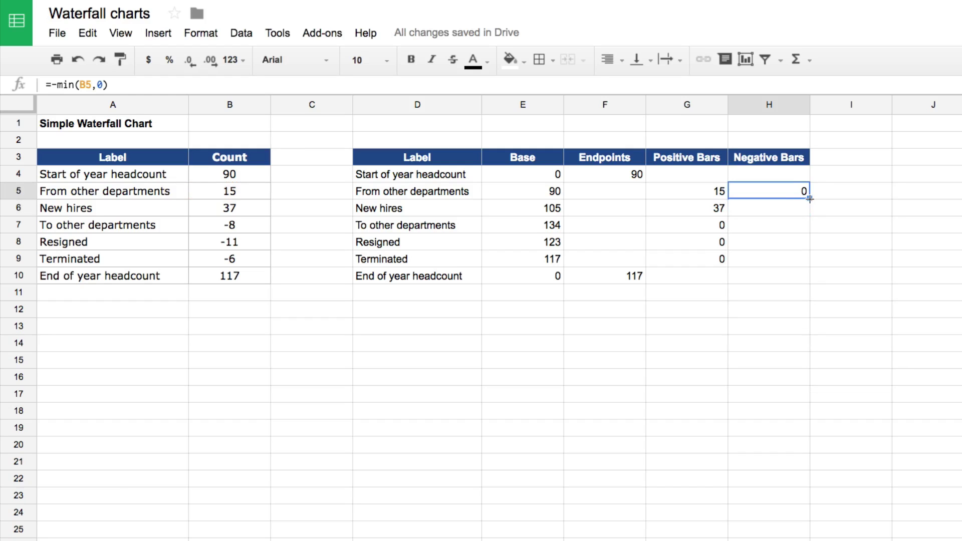
{"action": "left_click_drag", "start_coordinate": [810, 199], "coordinate": [806, 262]}
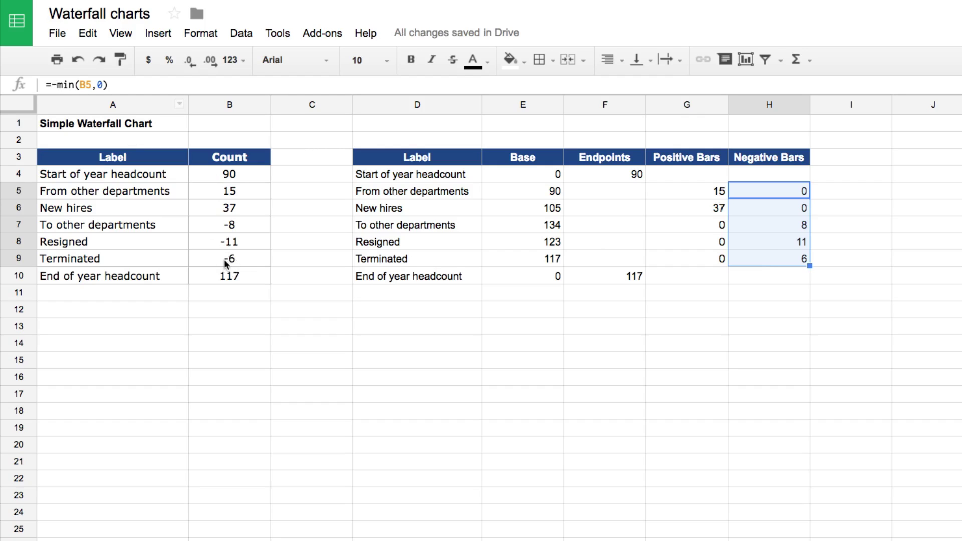
{"action": "left_click", "coordinate": [794, 260]}
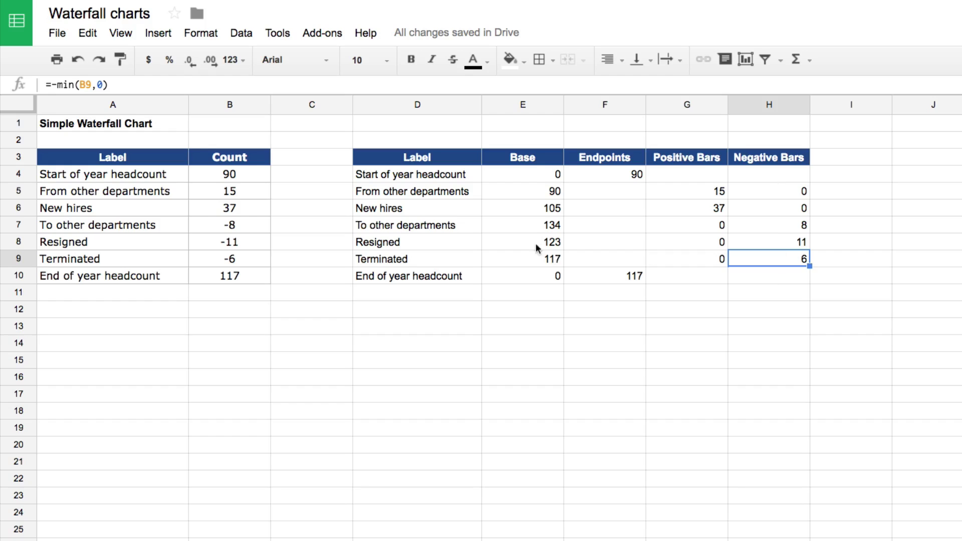
- Create a stacked column chart from the helper table range D3:H10
{"action": "left_click", "coordinate": [611, 347]}
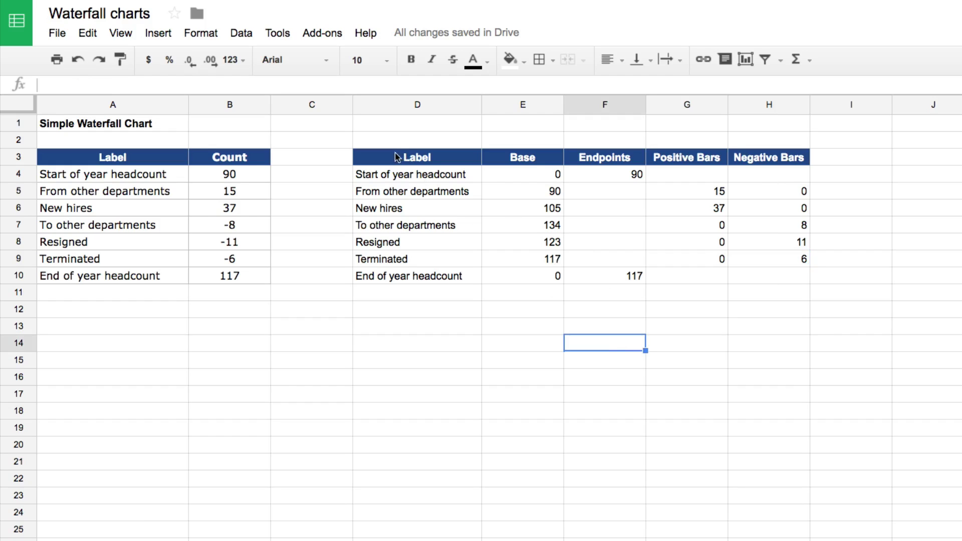
{"action": "left_click_drag", "start_coordinate": [401, 157], "coordinate": [756, 281]}
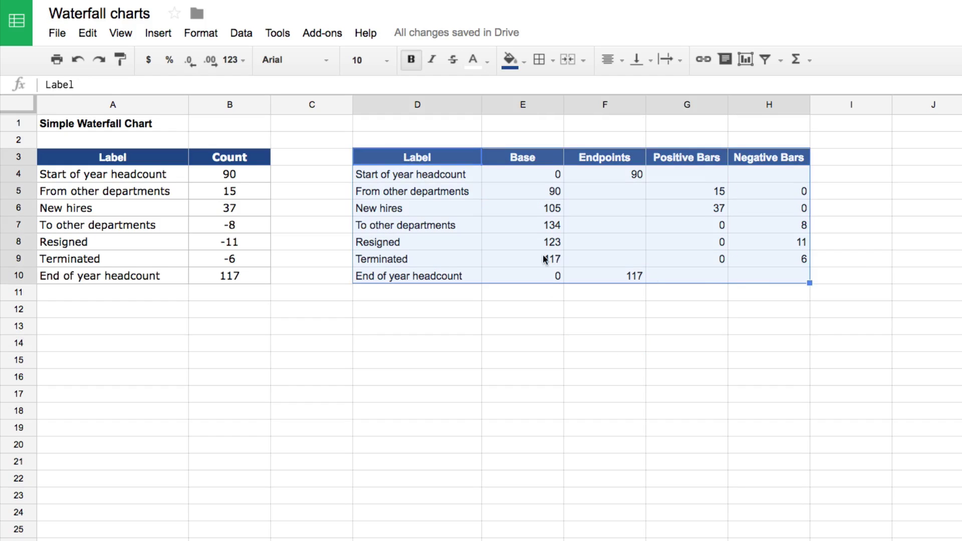
{"action": "left_click", "coordinate": [154, 32]}
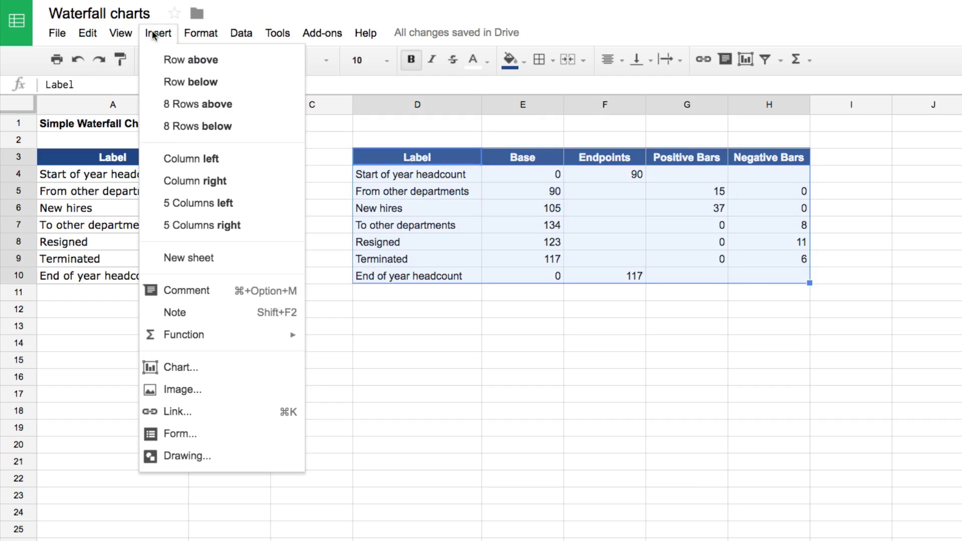
{"action": "left_click", "coordinate": [215, 369]}
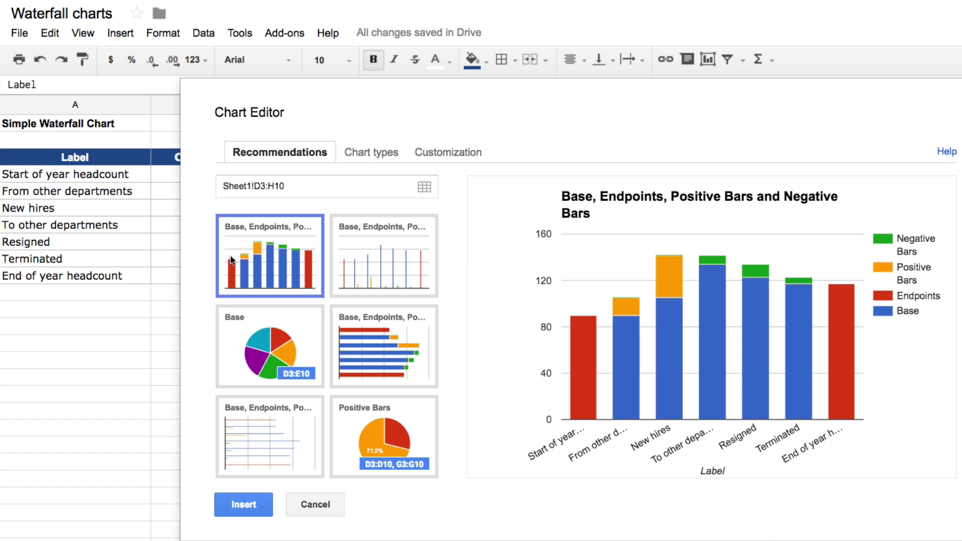
{"action": "mouse_move", "coordinate": [762, 327]}
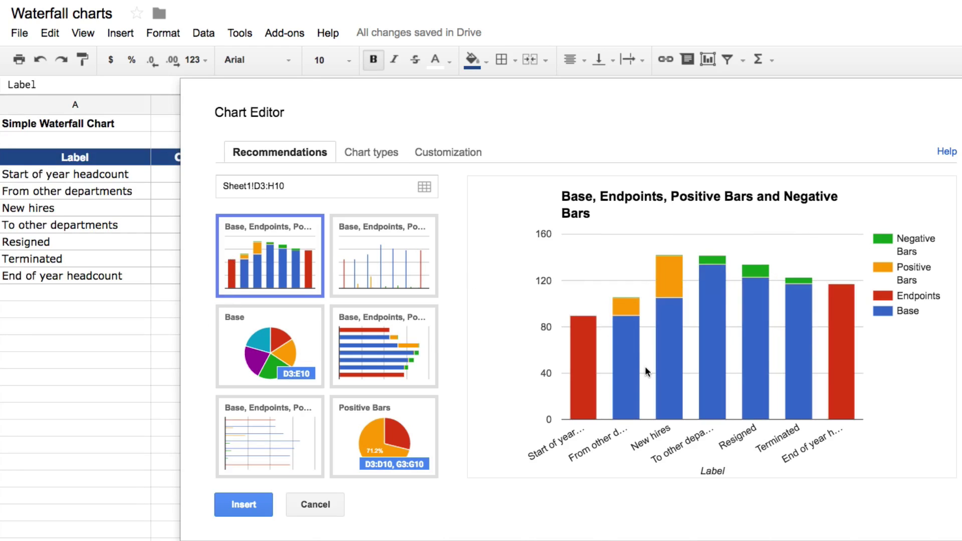
- Set the chart title to "Simple Waterfall Chart" in the chart customization settings
{"action": "left_click", "coordinate": [380, 154]}
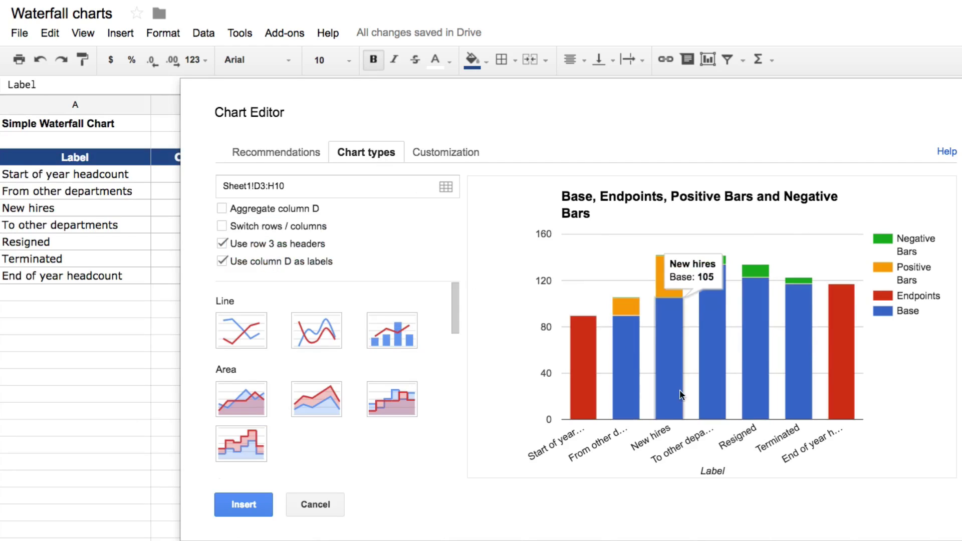
{"action": "left_click", "coordinate": [443, 159]}
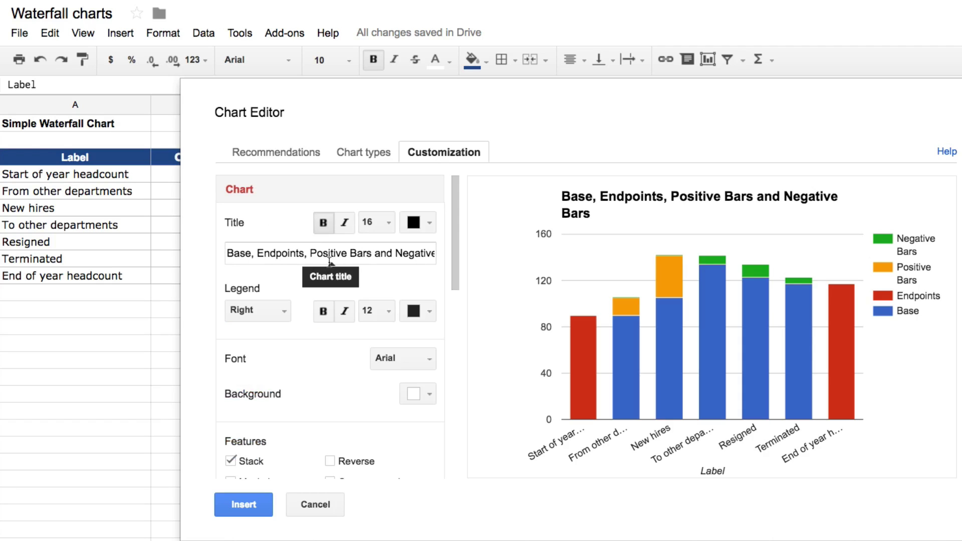
{"action": "triple_click", "coordinate": [311, 252]}
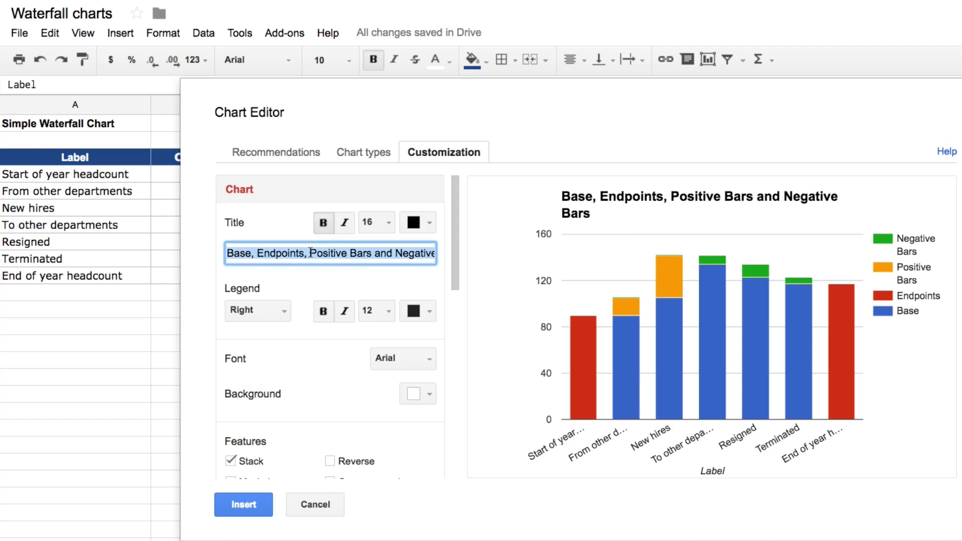
{"action": "type", "text": "Simple Watre"}
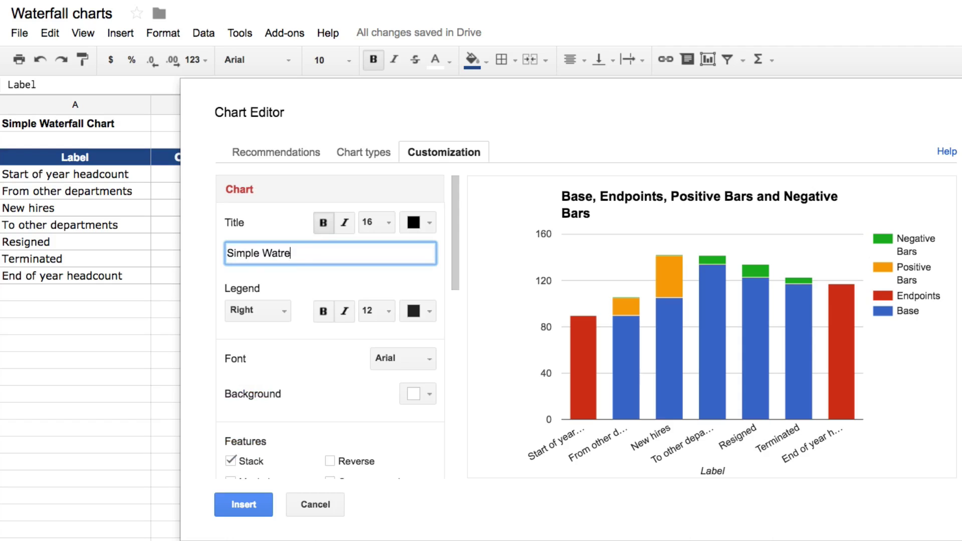
{"action": "type", "text": "fa"}
{"action": "key", "text": "BackSpace"}
{"action": "key", "text": "BackSpace"}
{"action": "key", "text": "BackSpace"}
{"action": "key", "text": "BackSpace"}
{"action": "type", "text": "erfall Chart"}
- Set the chart legend to None and clear the horizontal axis title
{"action": "left_click", "coordinate": [276, 310]}
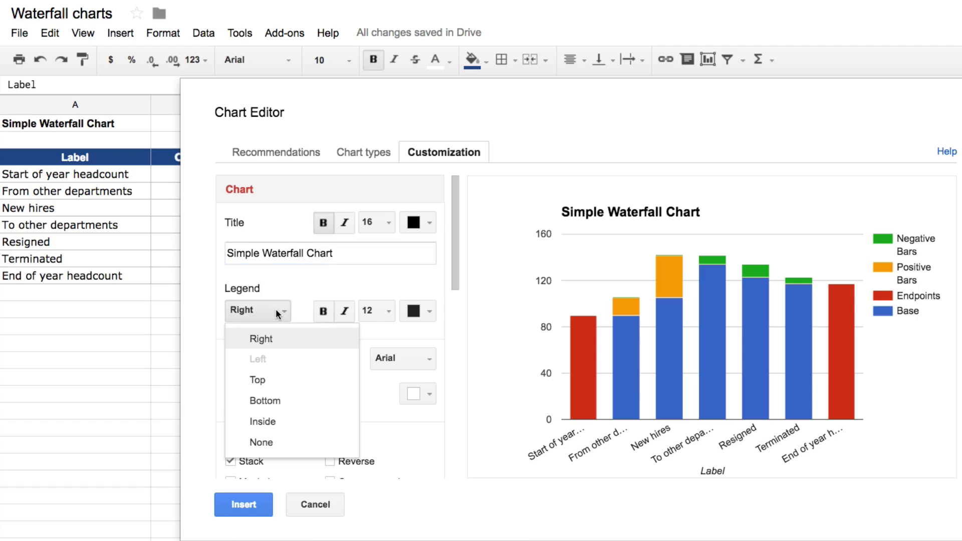
{"action": "left_click", "coordinate": [283, 444]}
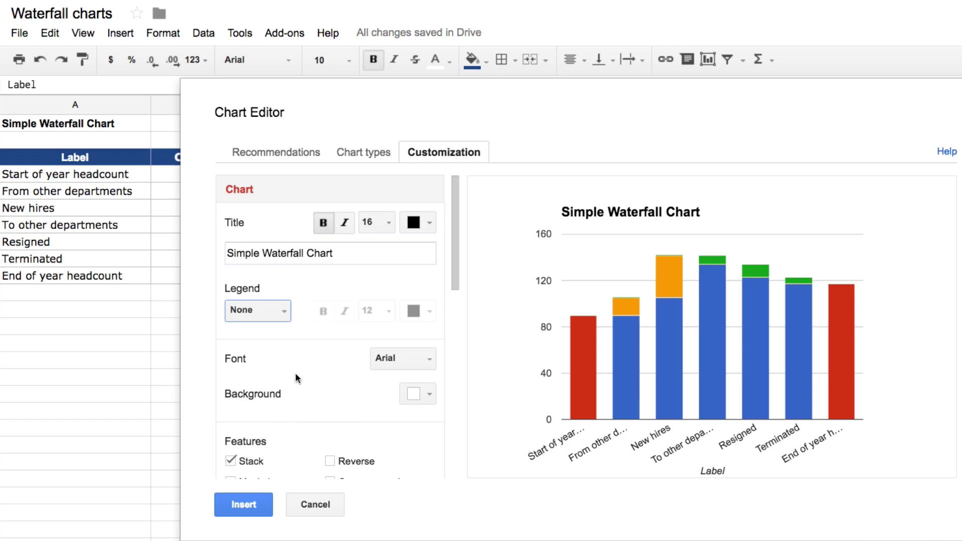
{"action": "scroll", "coordinate": [311, 314], "scroll_direction": "down", "scroll_amount": 5}
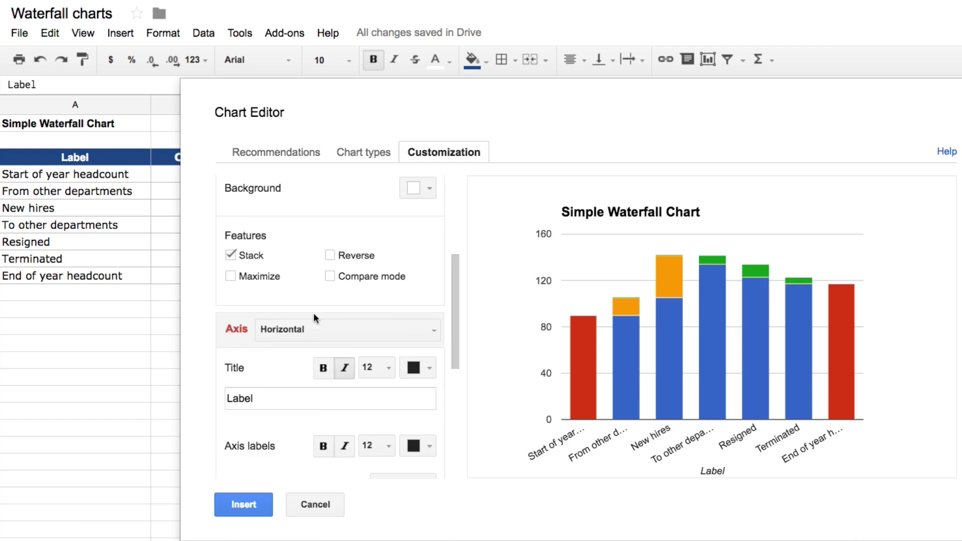
{"action": "scroll", "coordinate": [315, 317], "scroll_direction": "down", "scroll_amount": 1}
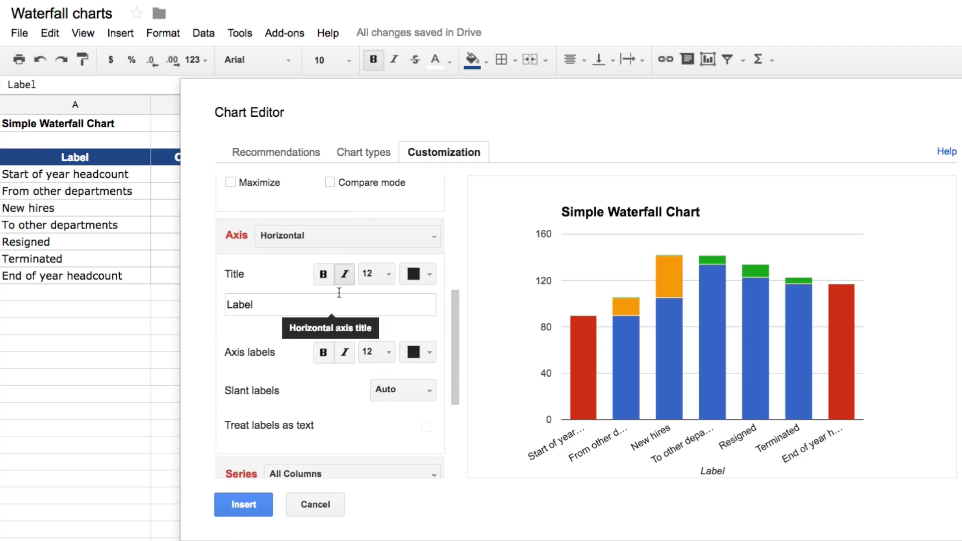
{"action": "scroll", "coordinate": [326, 270], "scroll_direction": "down", "scroll_amount": 1}
{"action": "scroll", "coordinate": [320, 275], "scroll_direction": "down", "scroll_amount": 2}
{"action": "left_click", "coordinate": [344, 245]}
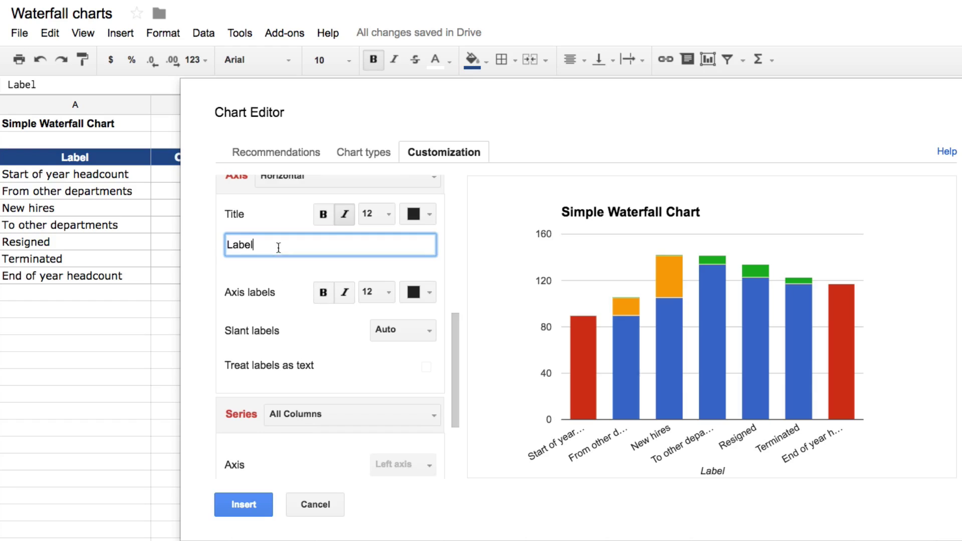
{"action": "left_click_drag", "start_coordinate": [344, 245], "coordinate": [207, 244]}
{"action": "key", "text": "BackSpace"}
- Set the Base series color to None to make its columns invisible
{"action": "scroll", "coordinate": [330, 319], "scroll_direction": "down", "scroll_amount": 2}
{"action": "scroll", "coordinate": [332, 317], "scroll_direction": "down", "scroll_amount": 2}
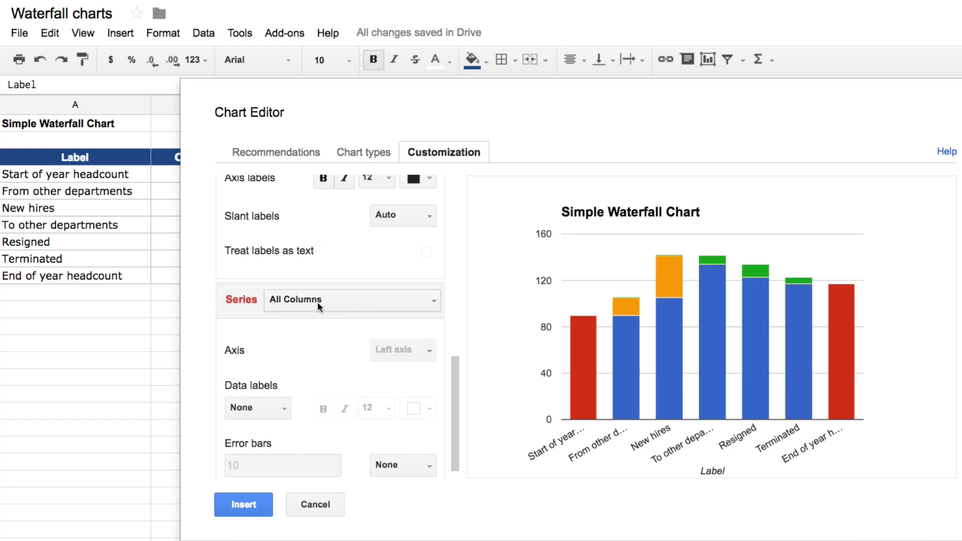
{"action": "left_click", "coordinate": [356, 302]}
{"action": "left_click", "coordinate": [343, 350]}
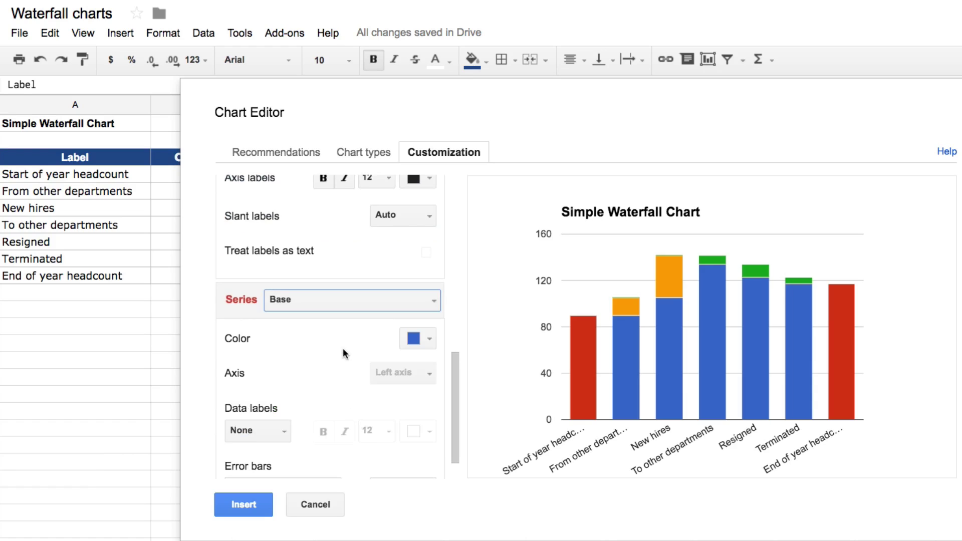
{"action": "left_click", "coordinate": [423, 338]}
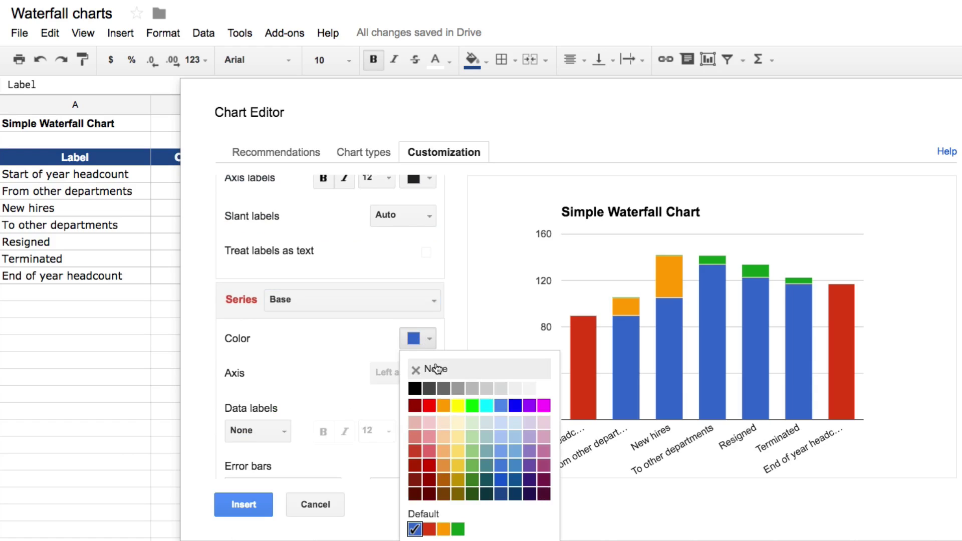
{"action": "left_click", "coordinate": [419, 307]}
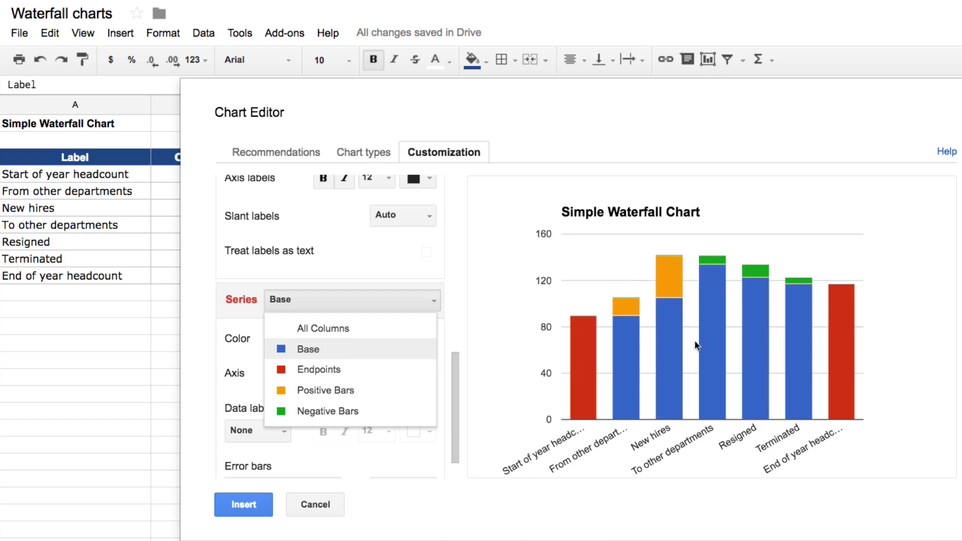
{"action": "left_click", "coordinate": [354, 352]}
{"action": "left_click", "coordinate": [431, 338]}
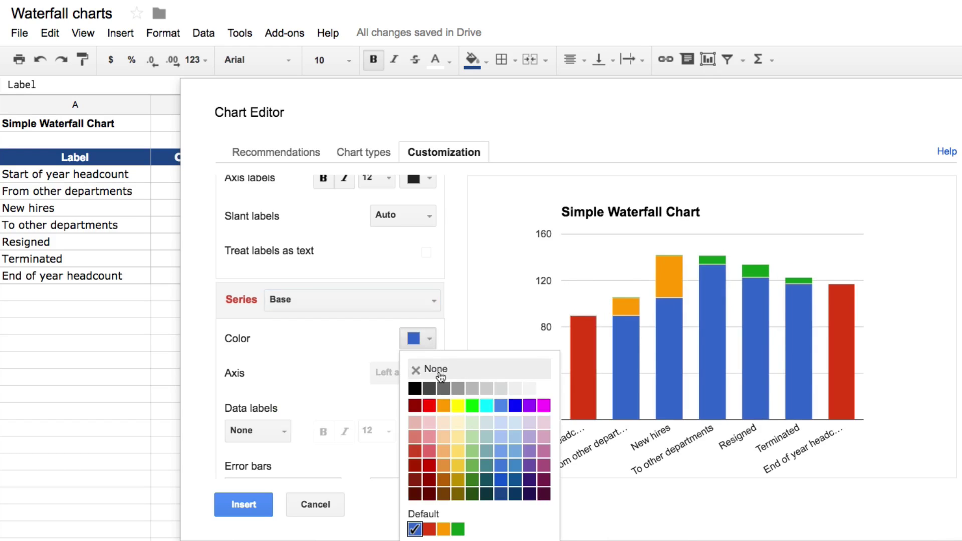
{"action": "left_click", "coordinate": [423, 369]}
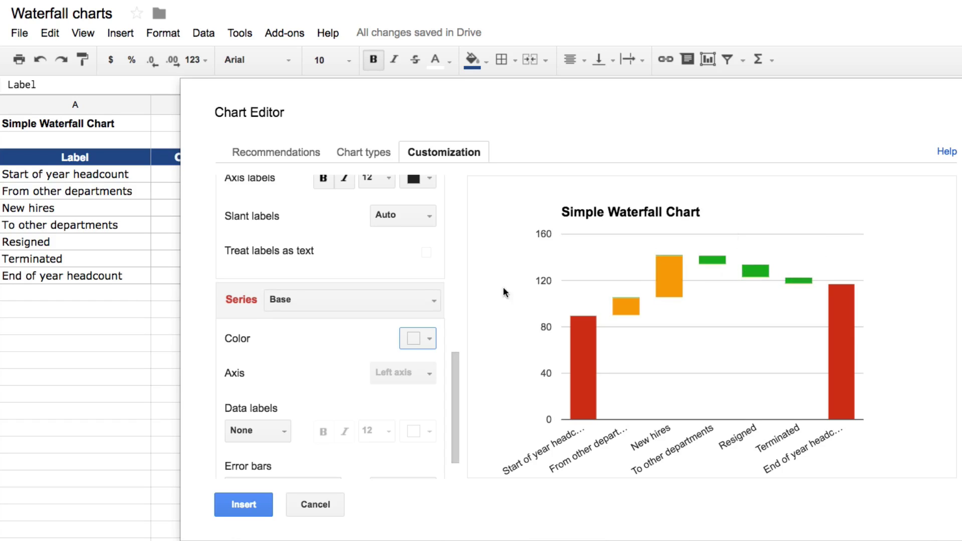
- Set the Endpoints series color to dark grey
{"action": "left_click", "coordinate": [430, 306]}
{"action": "left_click", "coordinate": [401, 369]}
{"action": "left_click", "coordinate": [430, 340]}
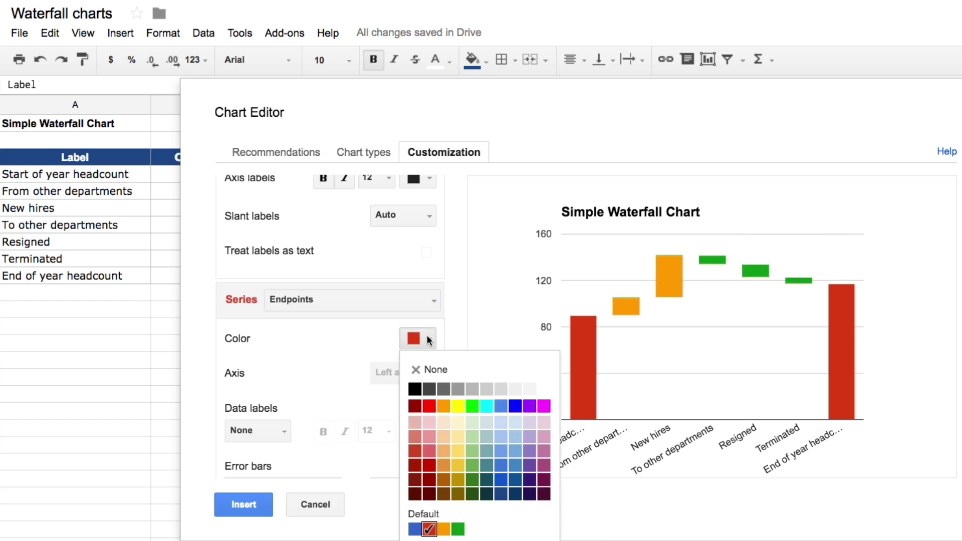
{"action": "left_click", "coordinate": [429, 389]}
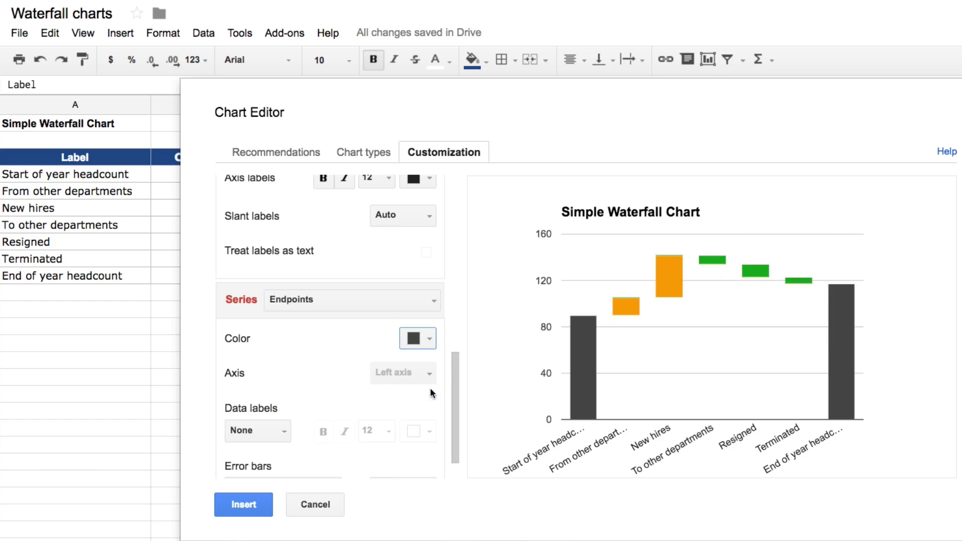
- Set the Positive Bars series color to the default green
{"action": "left_click", "coordinate": [433, 302]}
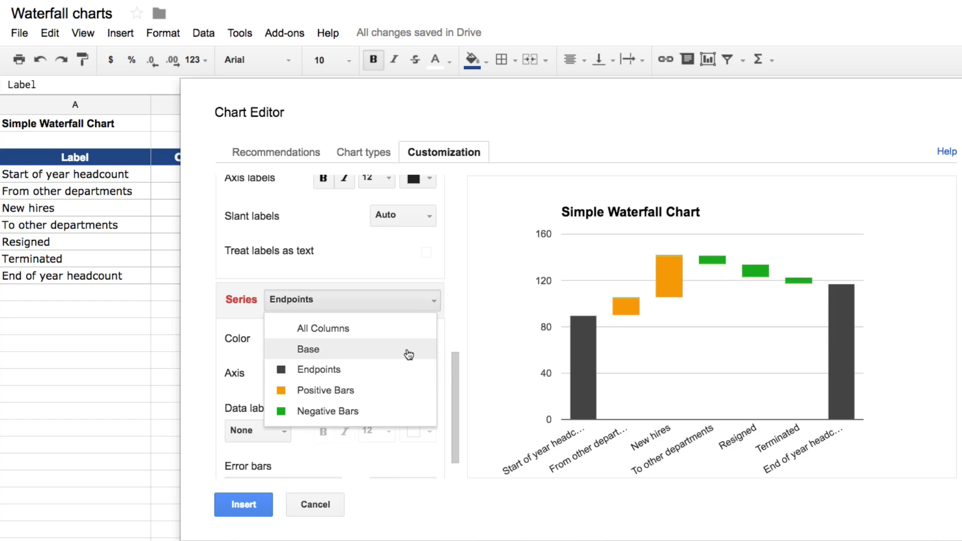
{"action": "left_click", "coordinate": [400, 393]}
{"action": "left_click", "coordinate": [429, 340]}
{"action": "left_click", "coordinate": [455, 527]}
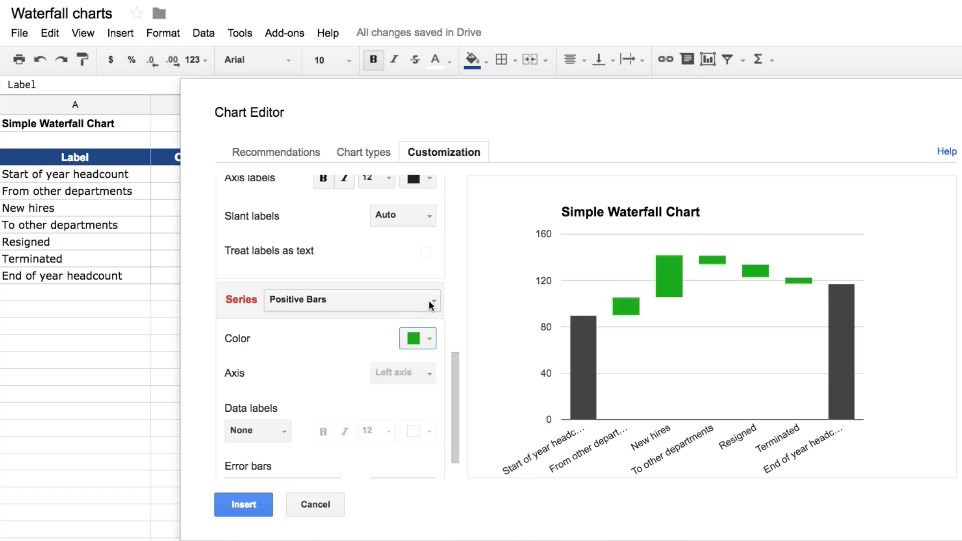
- Set the Negative Bars series color to the default red
{"action": "left_click", "coordinate": [432, 305]}
{"action": "left_click", "coordinate": [395, 418]}
{"action": "left_click", "coordinate": [429, 339]}
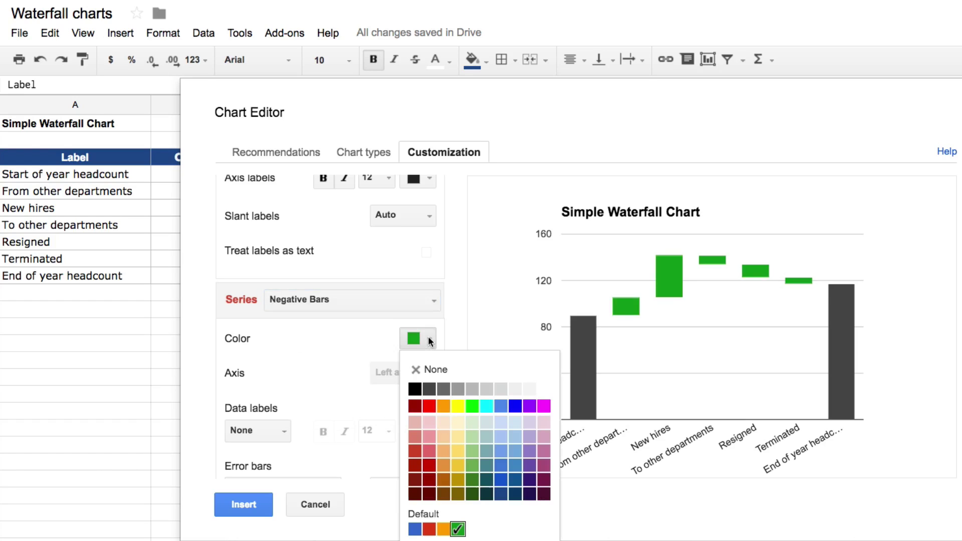
{"action": "left_click", "coordinate": [430, 529]}
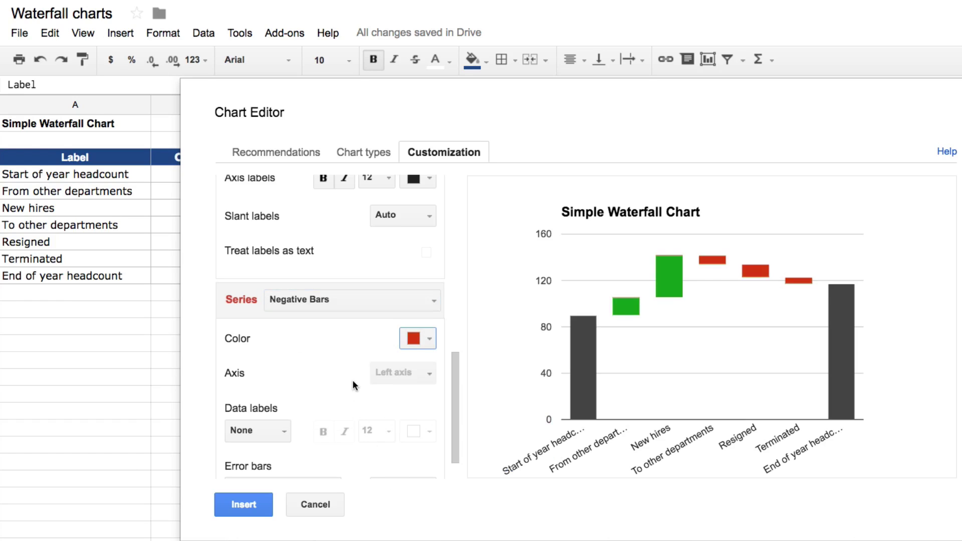
- Set the horizontal axis label font size to 10
{"action": "scroll", "coordinate": [354, 385], "scroll_direction": "up", "scroll_amount": 5}
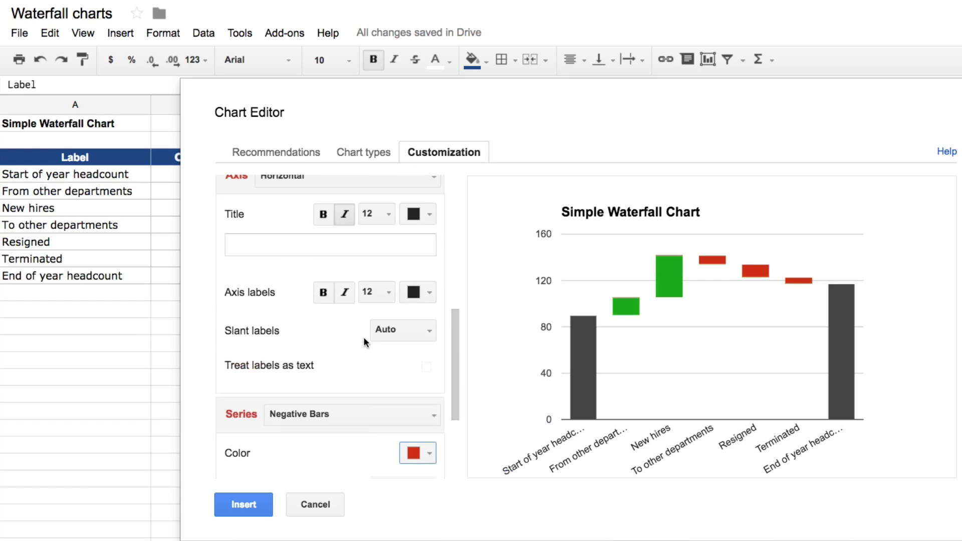
{"action": "left_click", "coordinate": [389, 293]}
{"action": "left_click", "coordinate": [399, 383]}
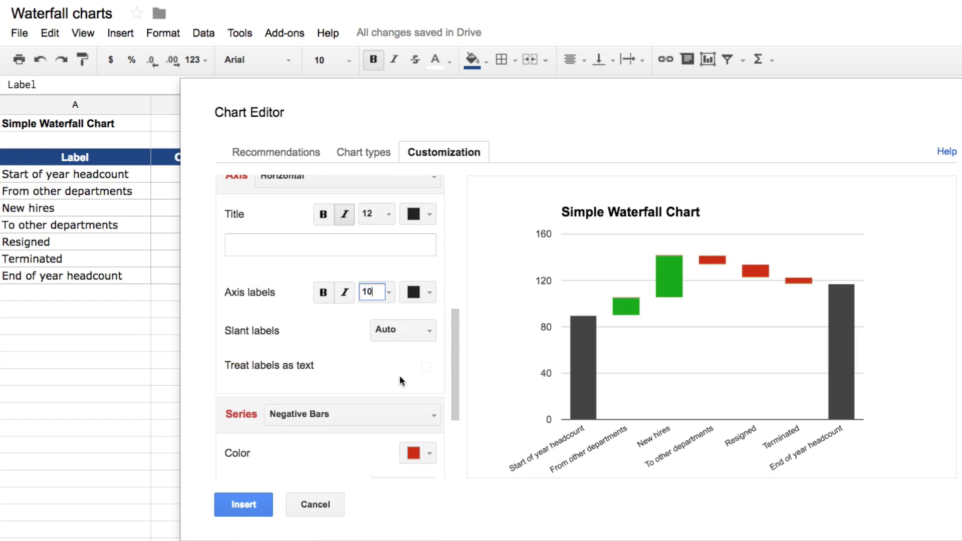
- Try a 0° slant for the horizontal axis labels and return the slant setting to Auto
{"action": "left_click", "coordinate": [420, 329]}
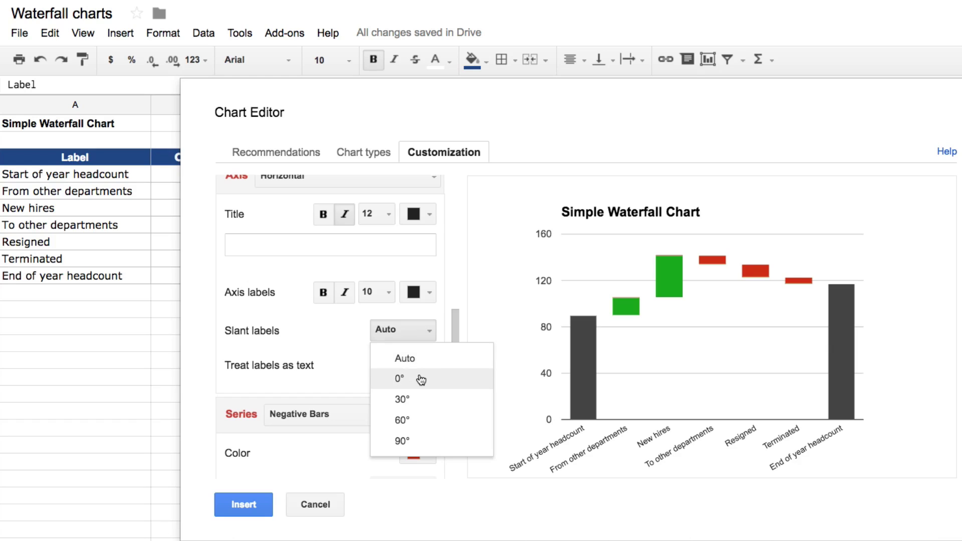
{"action": "left_click", "coordinate": [421, 378]}
{"action": "left_click", "coordinate": [404, 332]}
{"action": "left_click", "coordinate": [371, 360]}
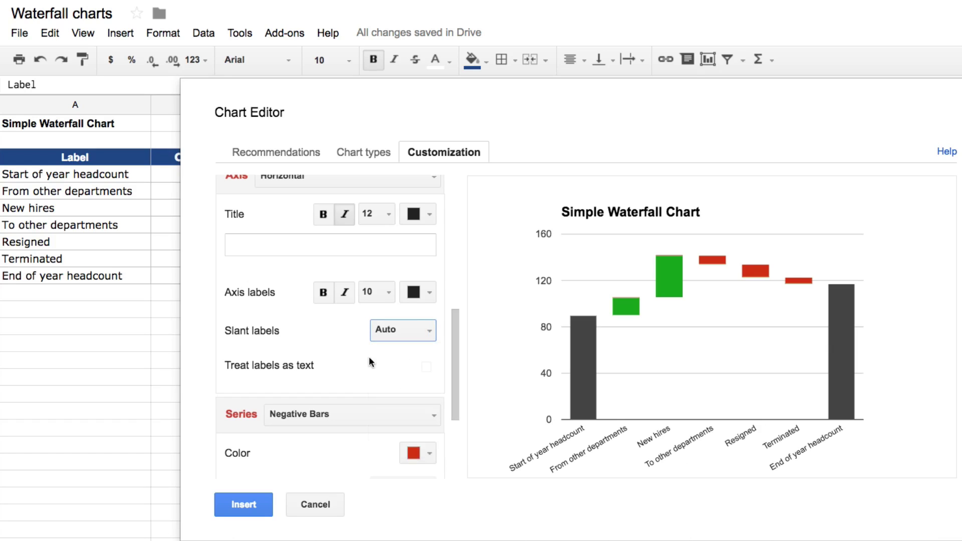
- Insert the finished chart into the sheet, move it below the helper table, and deselect it
{"action": "scroll", "coordinate": [306, 437], "scroll_direction": "down", "scroll_amount": 3}
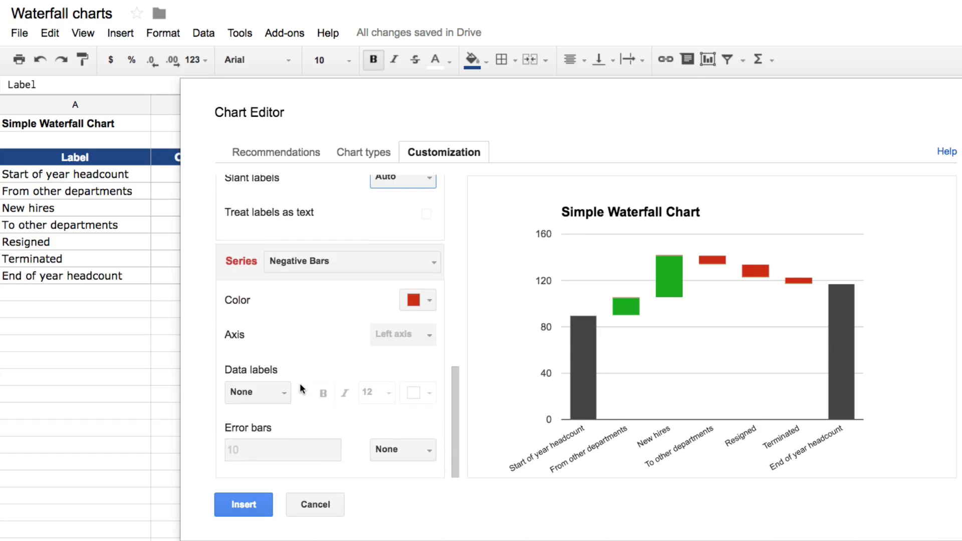
{"action": "left_click", "coordinate": [256, 508]}
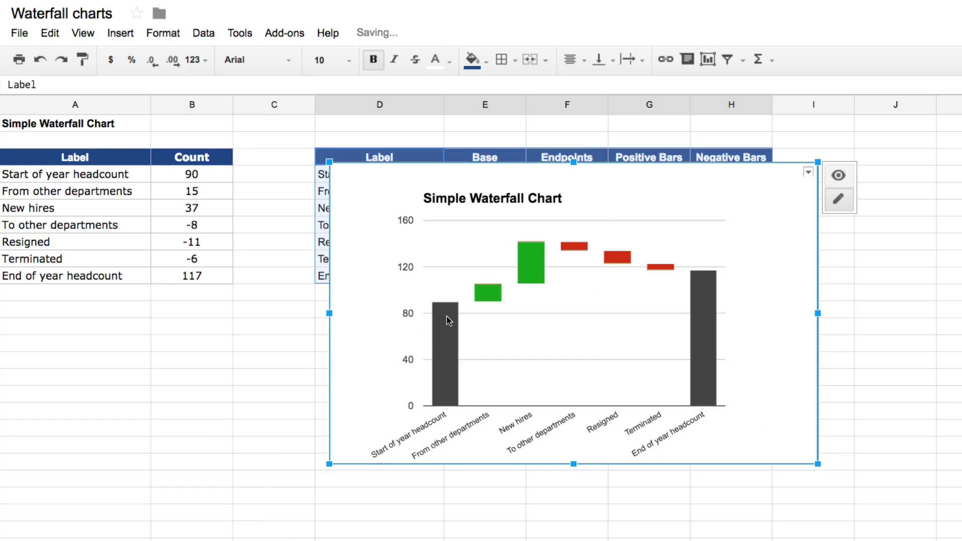
{"action": "left_click_drag", "start_coordinate": [679, 183], "coordinate": [653, 315]}
{"action": "scroll", "coordinate": [921, 328], "scroll_direction": "down", "scroll_amount": 3}
{"action": "left_click", "coordinate": [870, 325]}
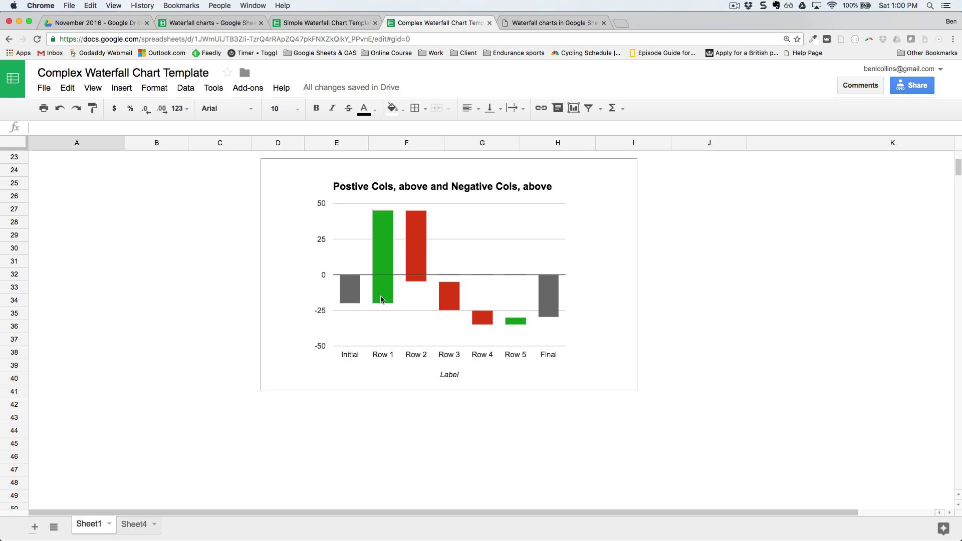
- Switch to the Waterfall charts spreadsheet and open Sheet2 with the Complex Waterfall Chart data
{"action": "left_click", "coordinate": [221, 25]}
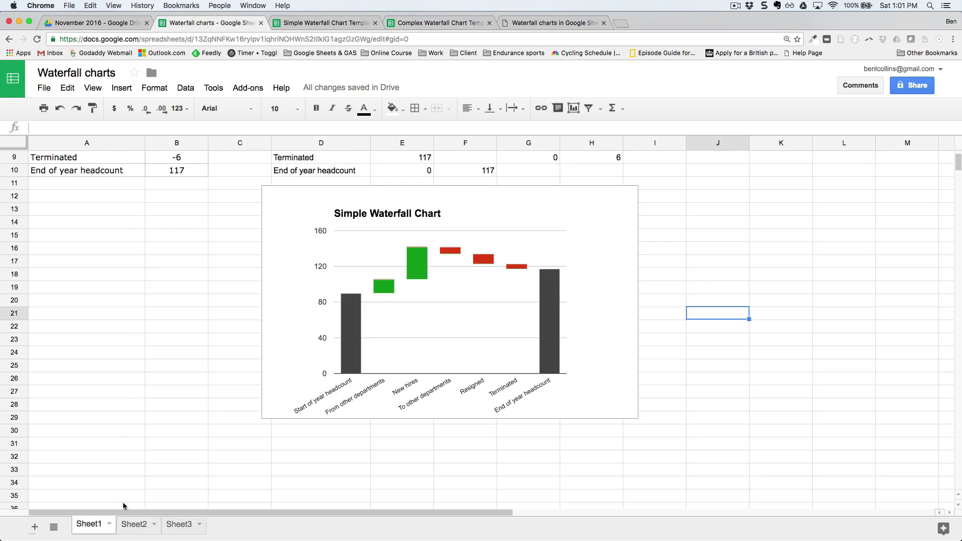
{"action": "left_click", "coordinate": [135, 525]}
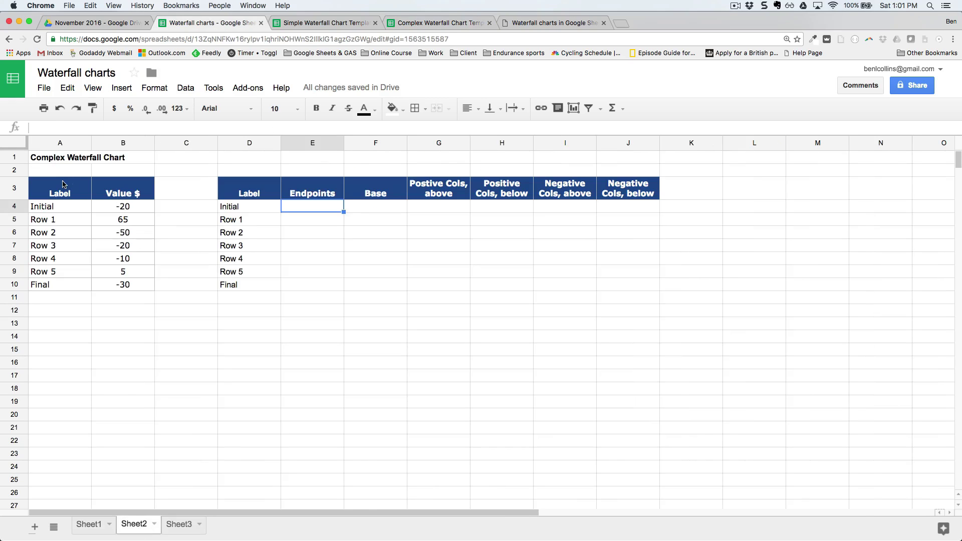
- Enter 0 in the helper table's Base column for the Initial and Final rows
{"action": "left_click_drag", "start_coordinate": [65, 184], "coordinate": [114, 293]}
{"action": "left_click_drag", "start_coordinate": [246, 188], "coordinate": [601, 279]}
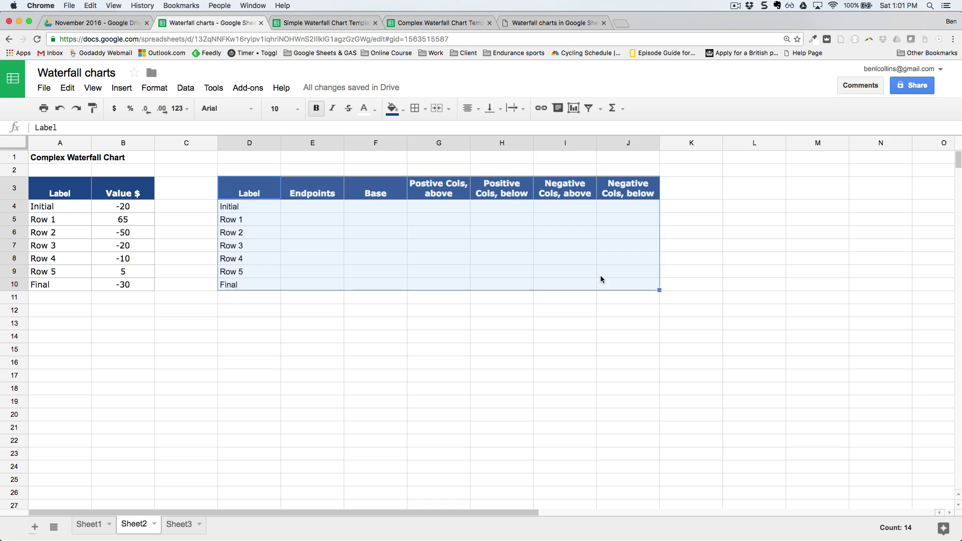
{"action": "left_click", "coordinate": [359, 210]}
{"action": "type", "text": "0"}
{"action": "left_click", "coordinate": [372, 283]}
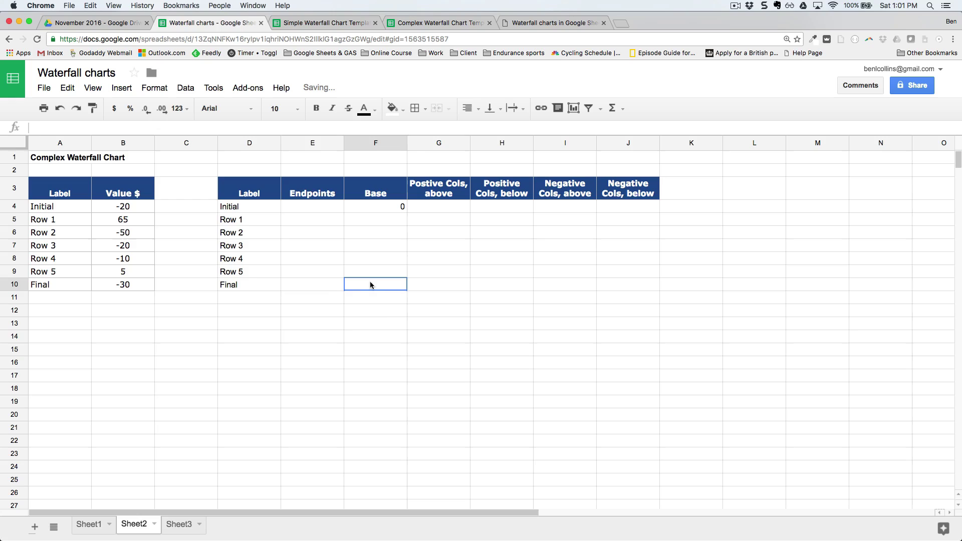
{"action": "type", "text": "0"}
{"action": "left_click", "coordinate": [296, 289]}
{"action": "left_click_drag", "start_coordinate": [256, 290], "coordinate": [400, 288]}
{"action": "left_click", "coordinate": [322, 288]}
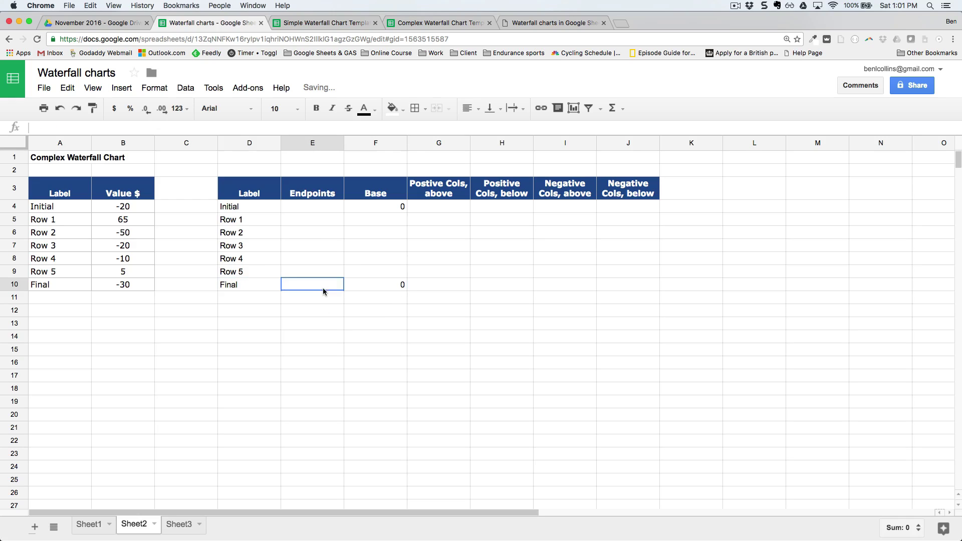
- Link the Endpoints cells of the Initial and Final rows to their source values with =B4 and =B10
{"action": "left_click", "coordinate": [320, 208]}
{"action": "type", "text": "="}
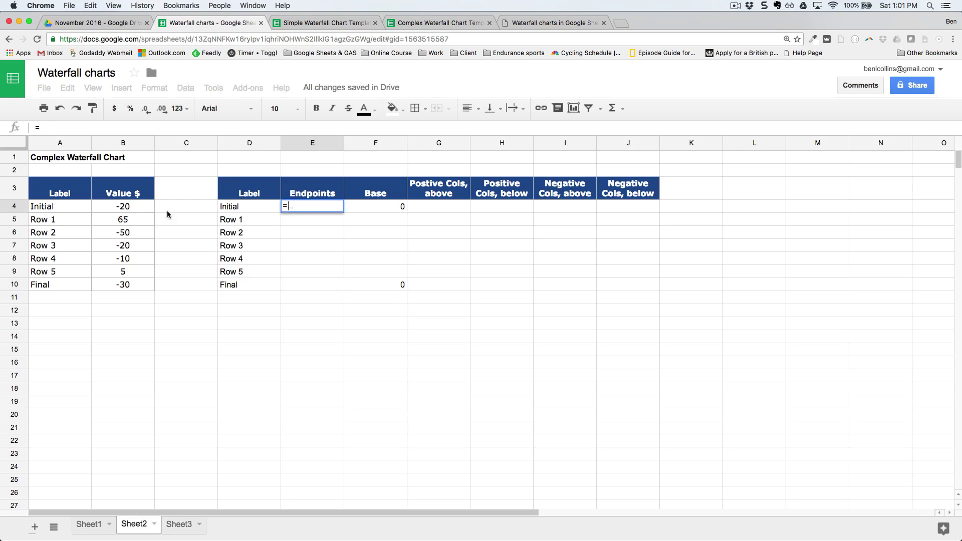
{"action": "left_click", "coordinate": [126, 209]}
{"action": "key", "text": "Return"}
{"action": "left_click", "coordinate": [320, 287]}
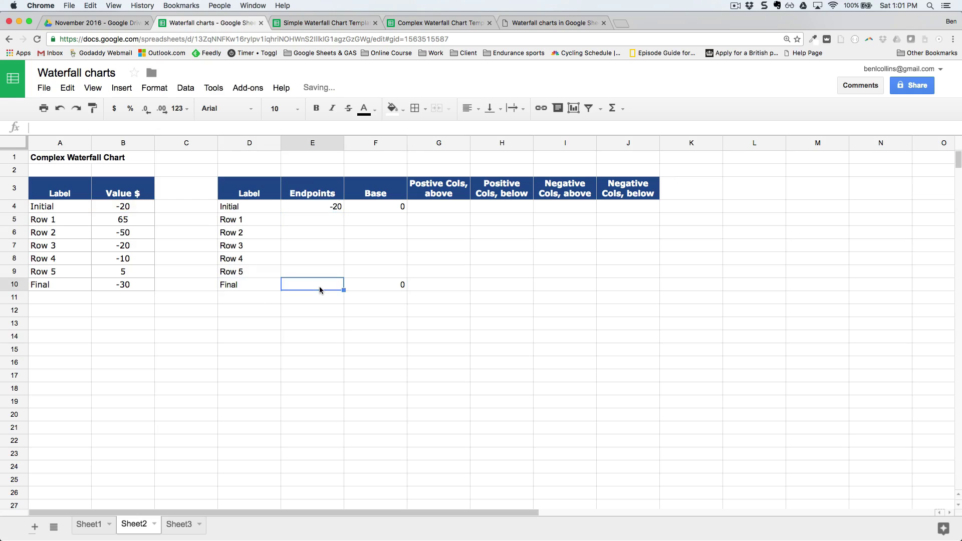
{"action": "type", "text": "="}
{"action": "left_click", "coordinate": [123, 285]}
{"action": "key", "text": "Return"}
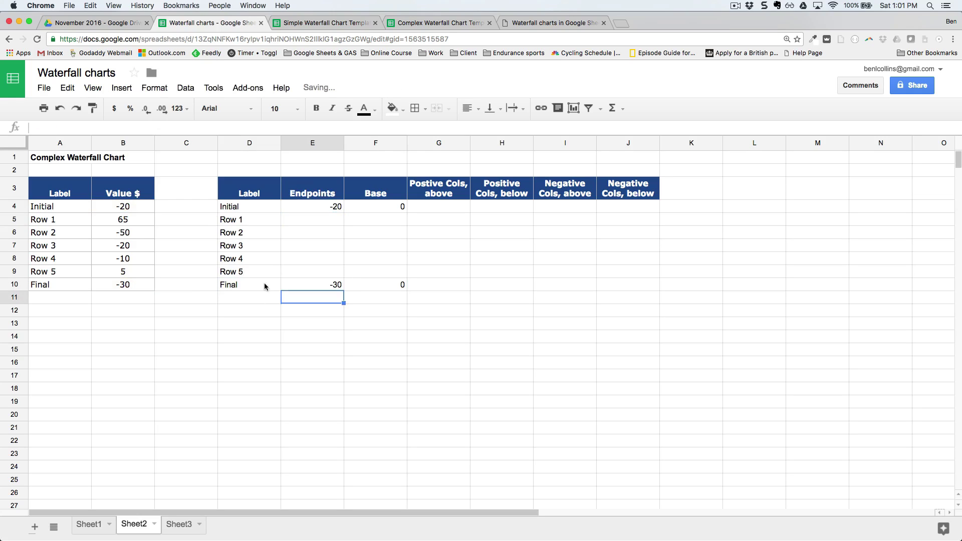
- Shade the Initial and Final rows of the helper table, D4:J4 and D10:J10, light grey
{"action": "left_click_drag", "start_coordinate": [220, 207], "coordinate": [626, 208]}
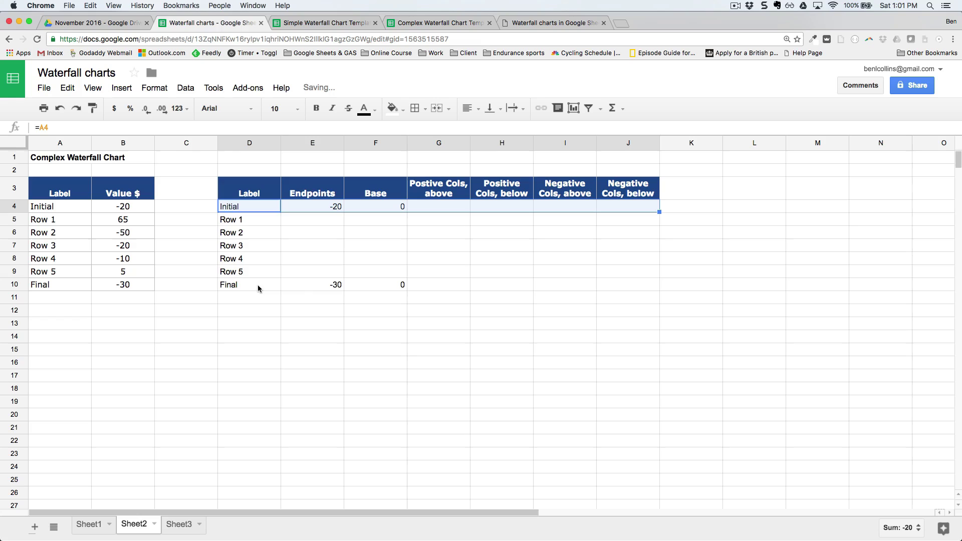
{"action": "left_click_drag", "start_coordinate": [258, 286], "coordinate": [605, 284]}
{"action": "left_click", "coordinate": [393, 108]}
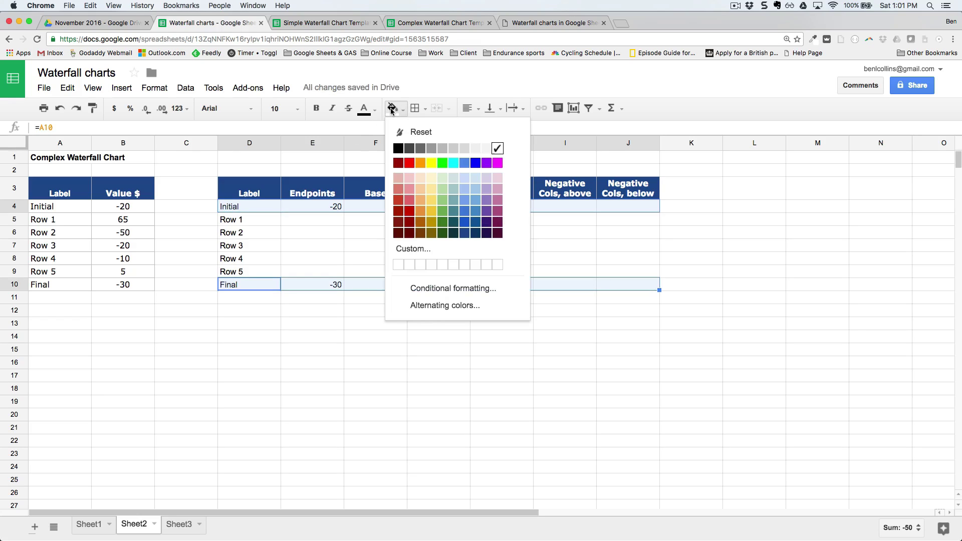
{"action": "left_click", "coordinate": [469, 151]}
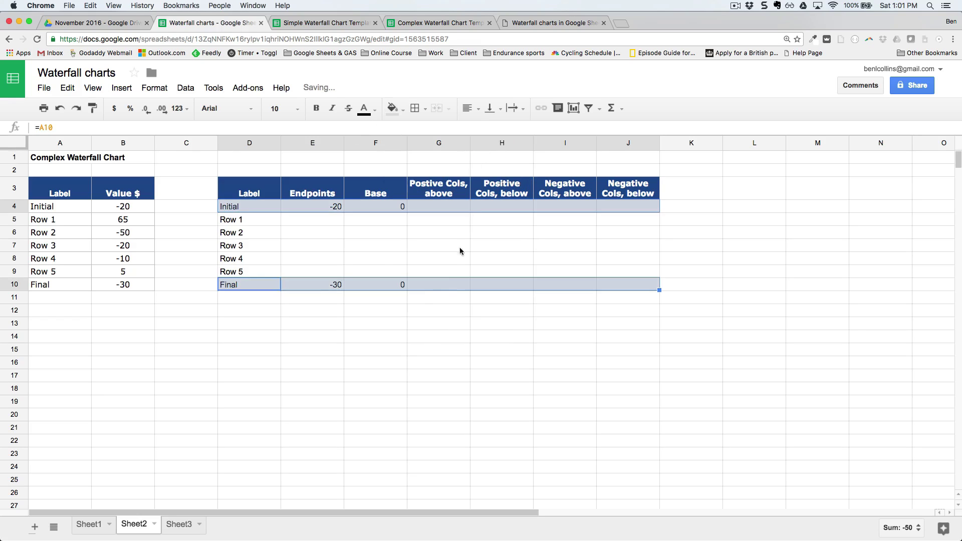
{"action": "left_click", "coordinate": [360, 341]}
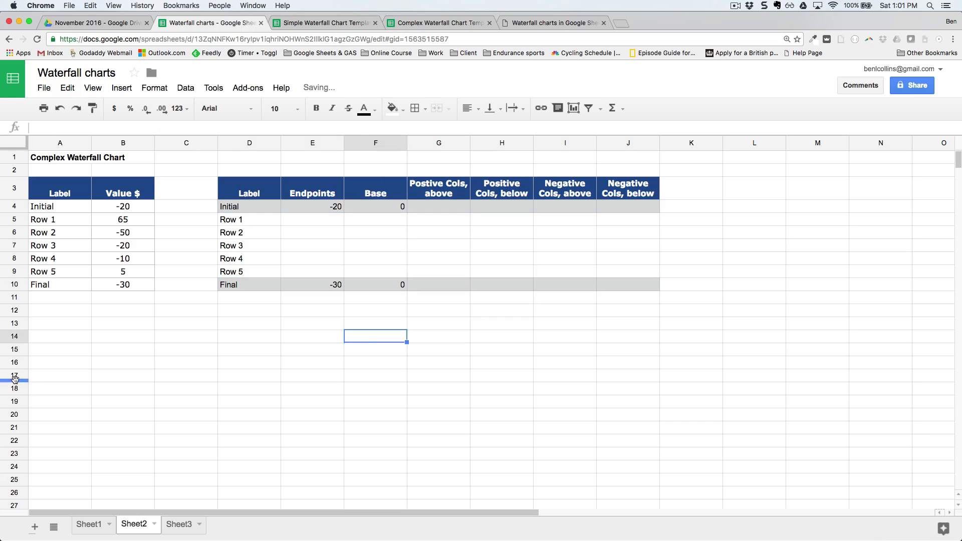
- Compare the Row 1 to Row 5 labels with the charts in the Complex and Simple Waterfall Chart Template spreadsheets, and return to Waterfall charts
{"action": "left_click", "coordinate": [243, 223]}
{"action": "left_click_drag", "start_coordinate": [244, 226], "coordinate": [245, 274]}
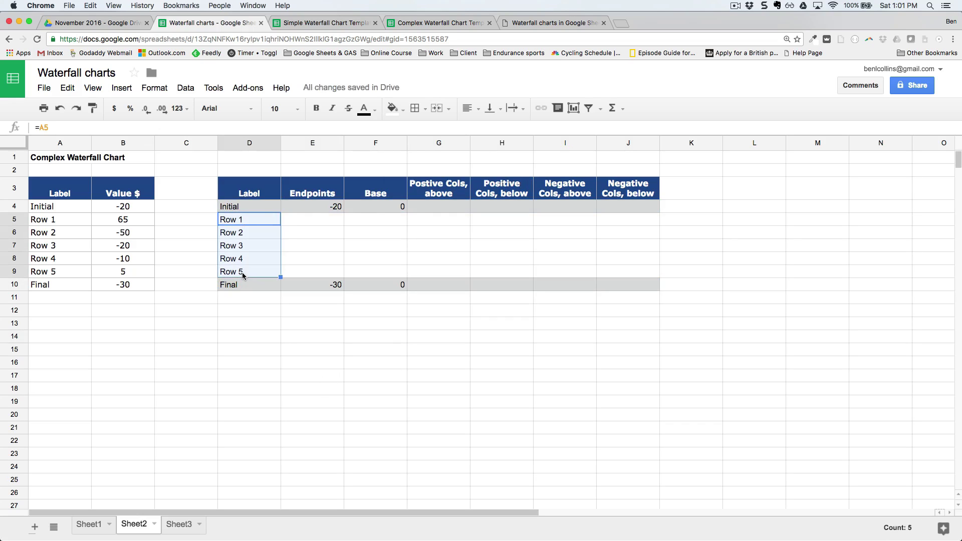
{"action": "left_click", "coordinate": [441, 23]}
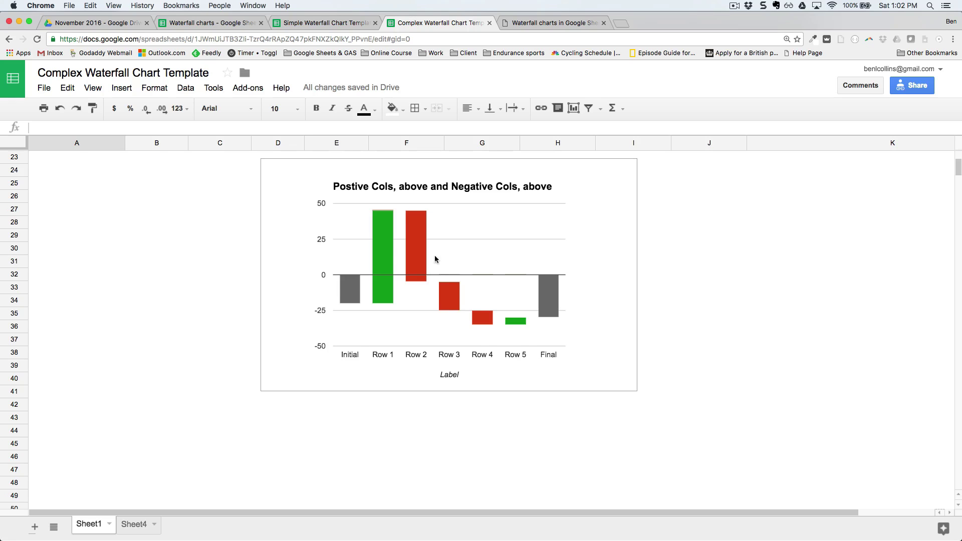
{"action": "left_click", "coordinate": [325, 23]}
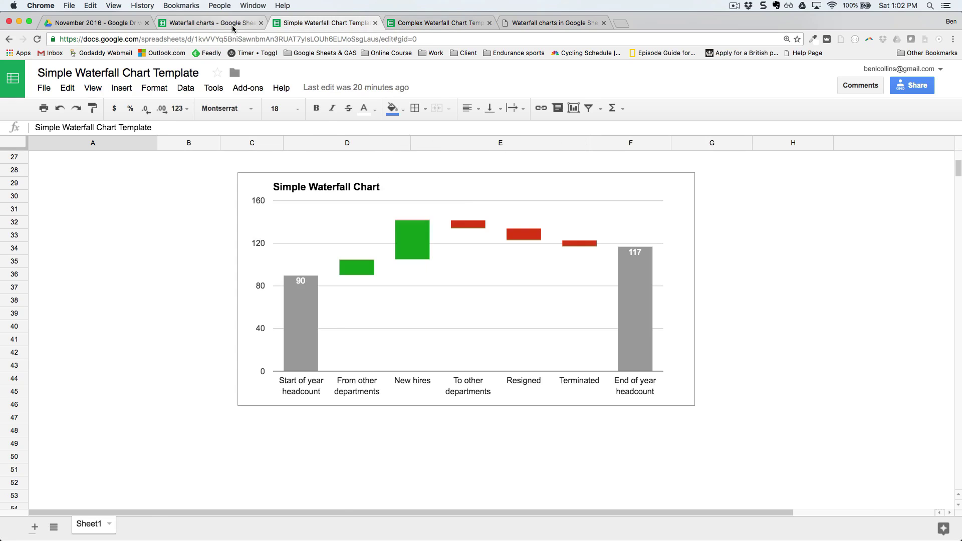
{"action": "left_click", "coordinate": [210, 23]}
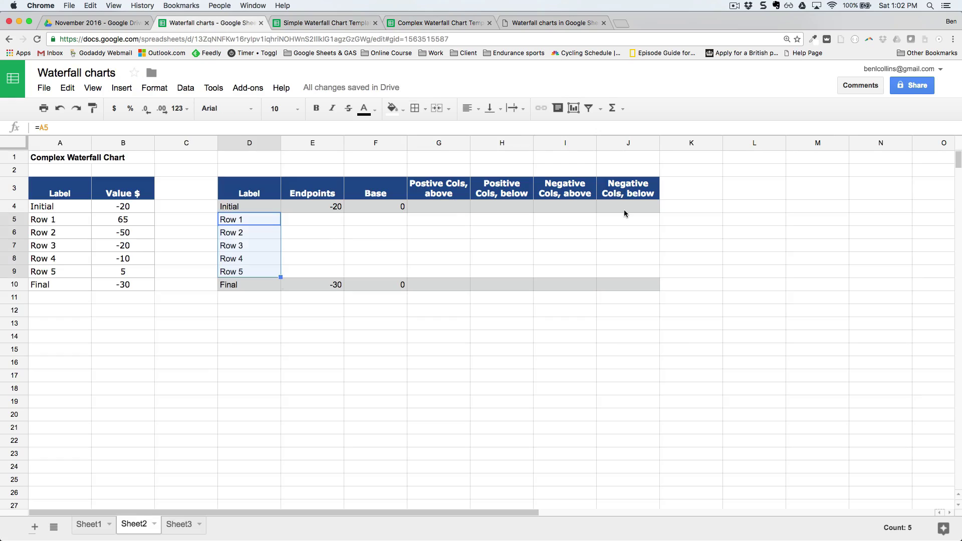
- Paste the copied waterfall formulas into the Base, Positive and Negative columns for Row 1 through Row 5, range F5:J9
{"action": "left_click_drag", "start_coordinate": [264, 219], "coordinate": [621, 269]}
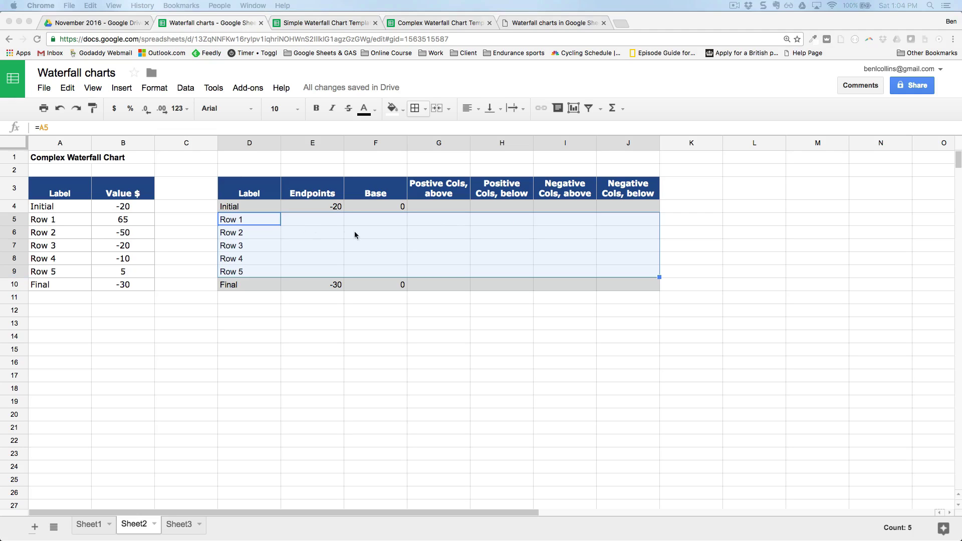
{"action": "left_click", "coordinate": [393, 224]}
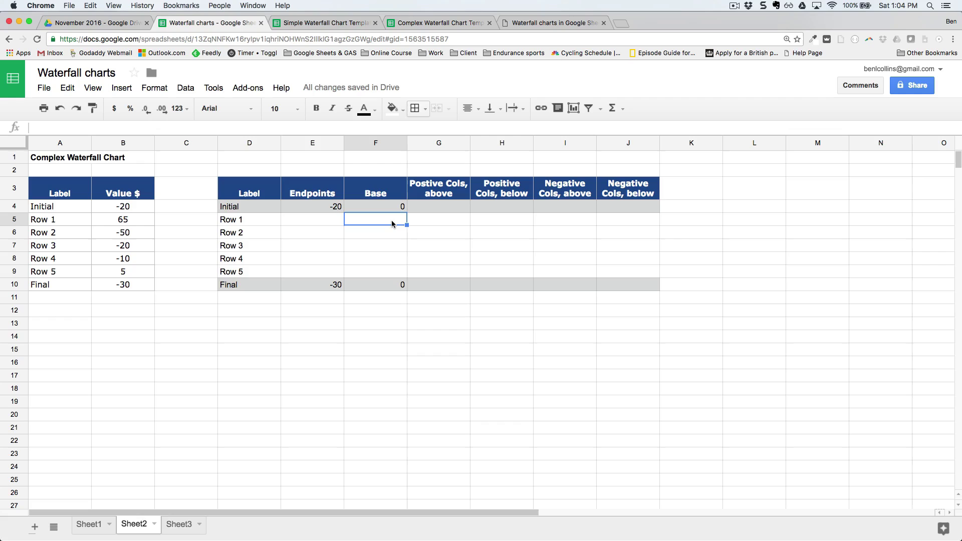
{"action": "key", "text": "super+v"}
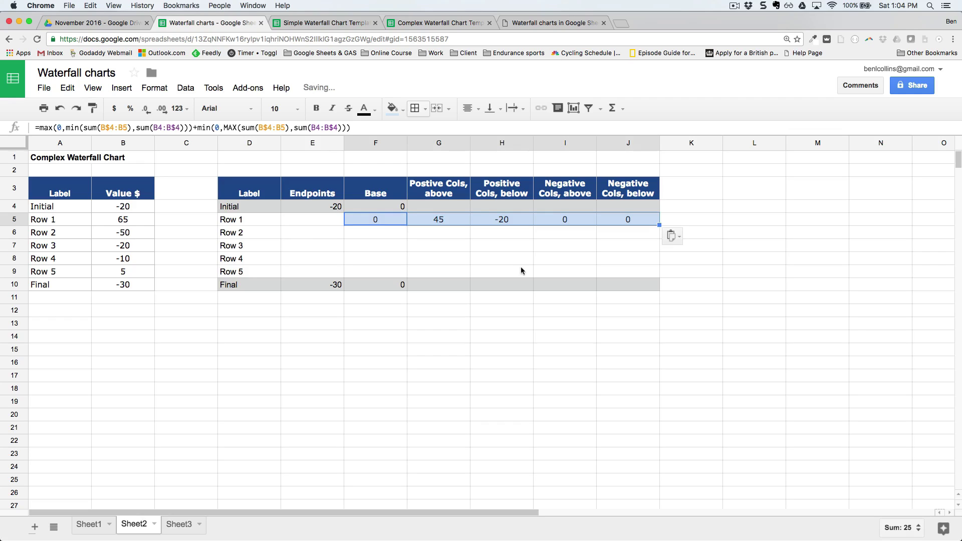
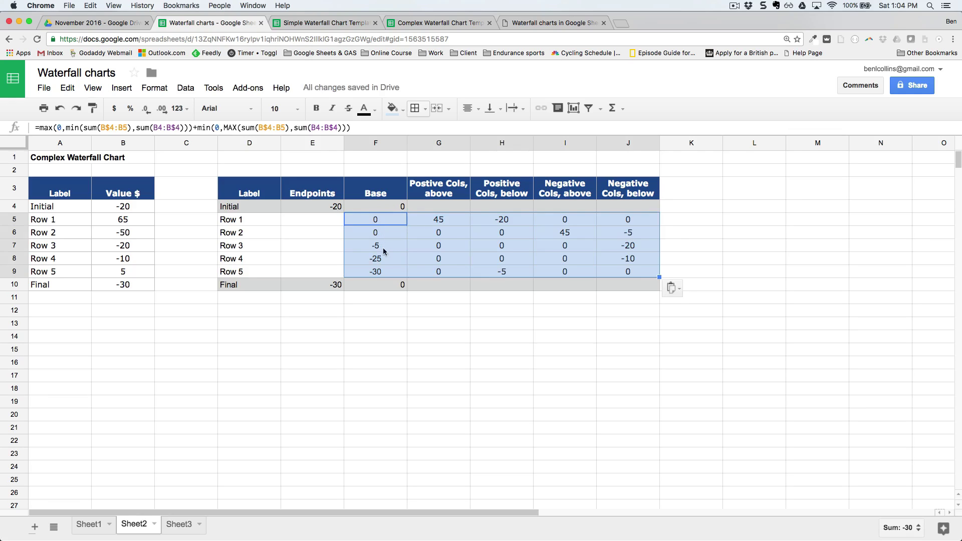
- View the Complex Waterfall Chart Template's chart, then check the Base formulas for Row 1 through Row 5 in Waterfall charts
{"action": "left_click", "coordinate": [440, 23]}
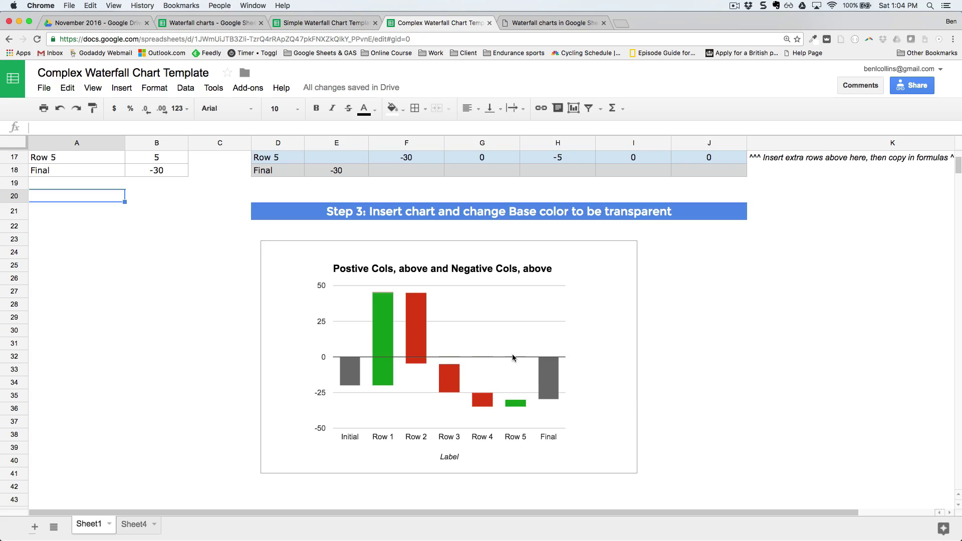
{"action": "left_click", "coordinate": [211, 22]}
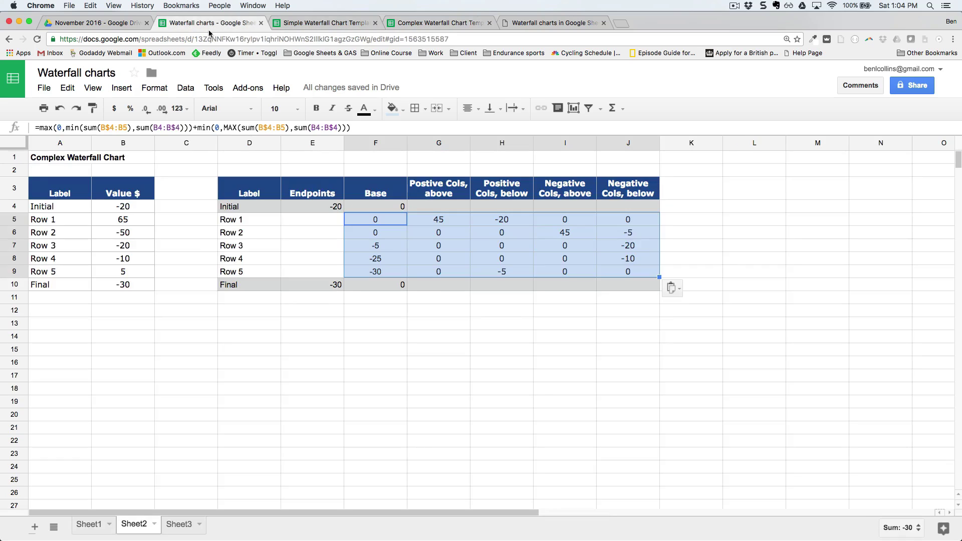
{"action": "left_click", "coordinate": [360, 221]}
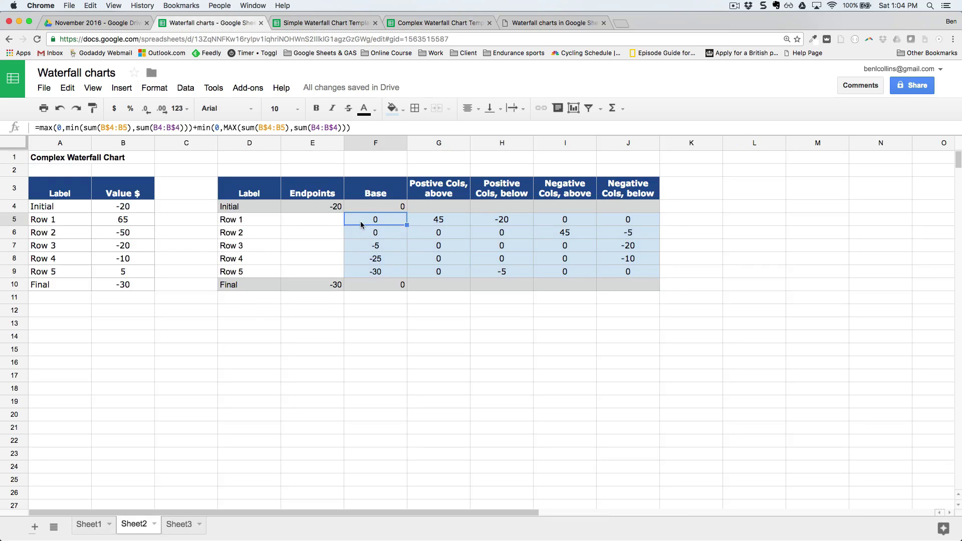
{"action": "left_click_drag", "start_coordinate": [360, 221], "coordinate": [363, 273]}
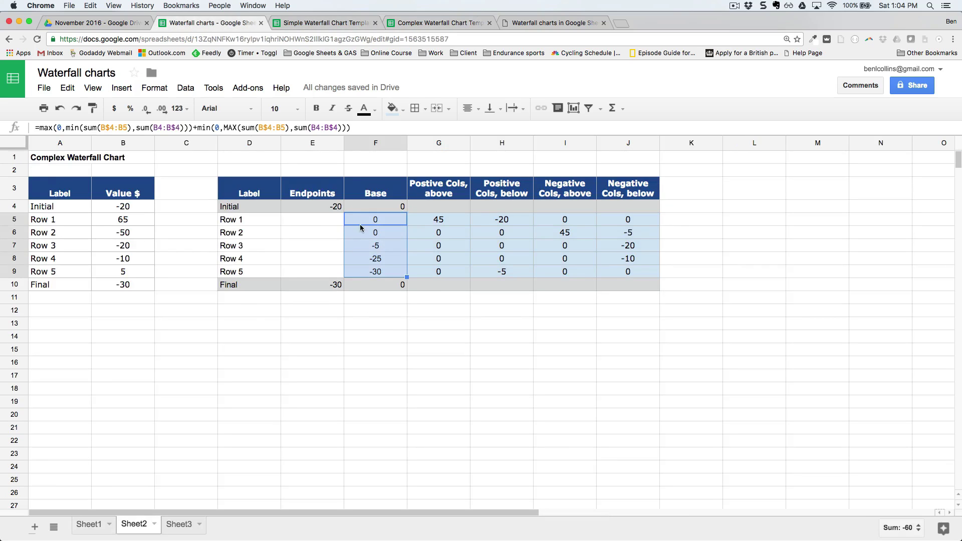
{"action": "left_click", "coordinate": [362, 249]}
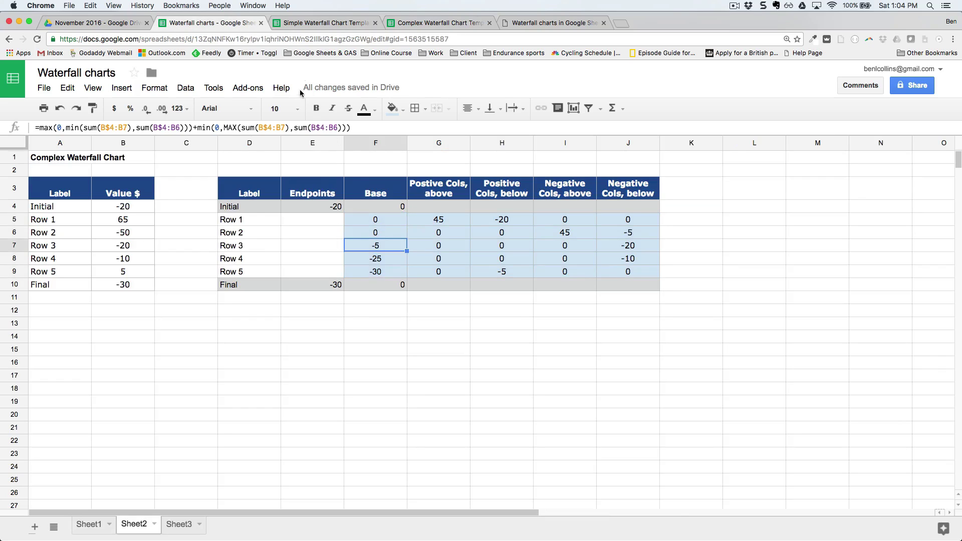
- Close the Simple Waterfall Chart Template spreadsheet and return to Waterfall charts
{"action": "left_click", "coordinate": [326, 25]}
{"action": "key", "text": "super+w"}
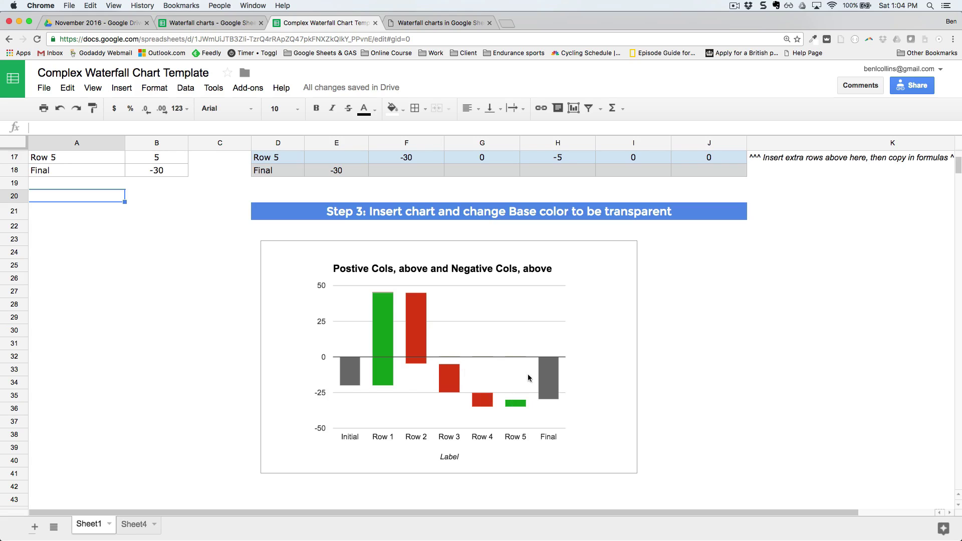
{"action": "left_click", "coordinate": [207, 22]}
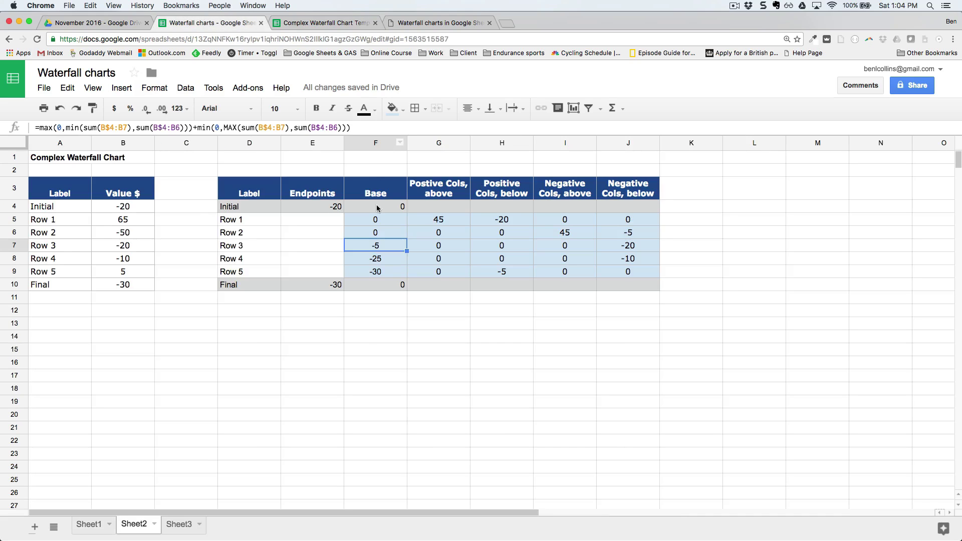
- Examine Row 1's Base and Positive column formulas against its source value and its bar in the Complex Waterfall Chart Template
{"action": "left_click", "coordinate": [385, 219]}
{"action": "left_click", "coordinate": [425, 221]}
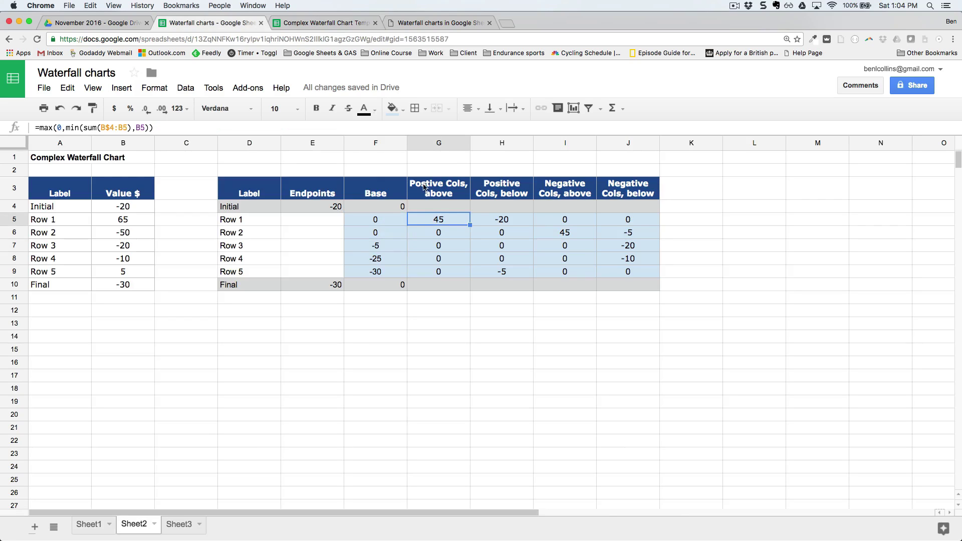
{"action": "left_click", "coordinate": [111, 221]}
{"action": "left_click", "coordinate": [69, 221]}
{"action": "left_click", "coordinate": [123, 220], "text": "shift"}
{"action": "left_click", "coordinate": [305, 23]}
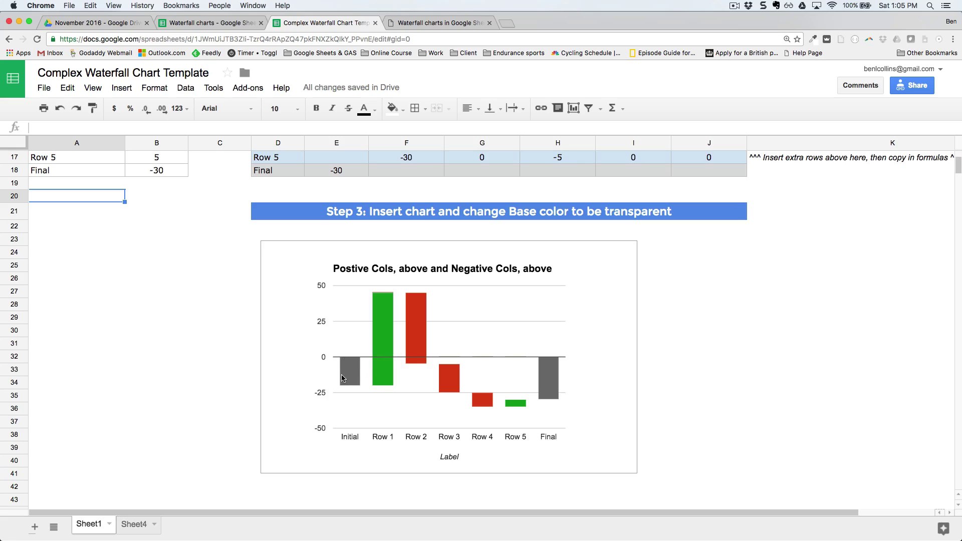
{"action": "left_click", "coordinate": [215, 22]}
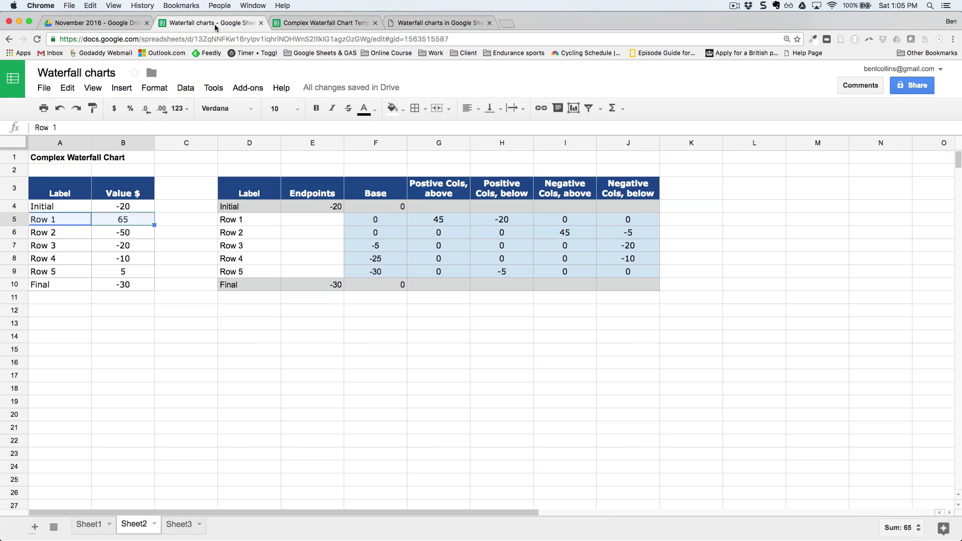
{"action": "left_click", "coordinate": [498, 222]}
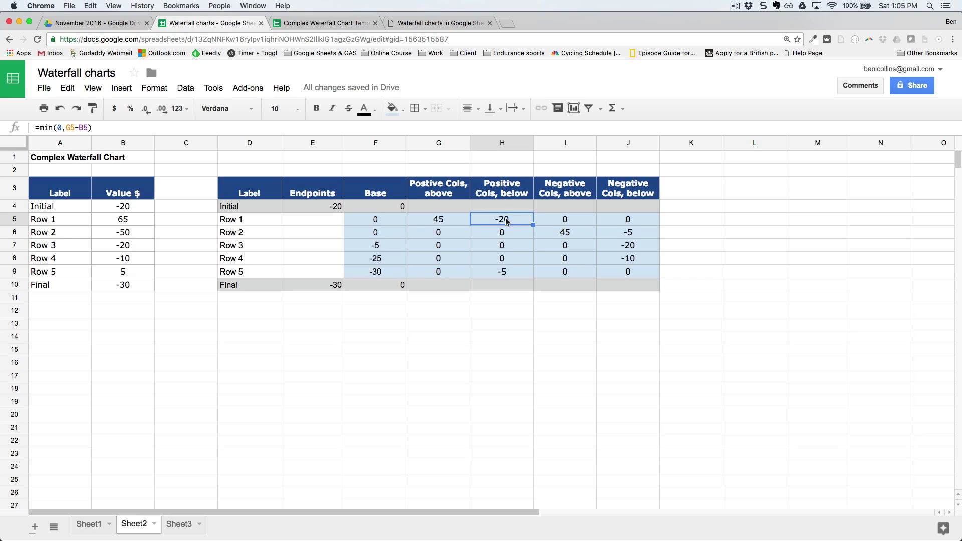
{"action": "left_click", "coordinate": [454, 221]}
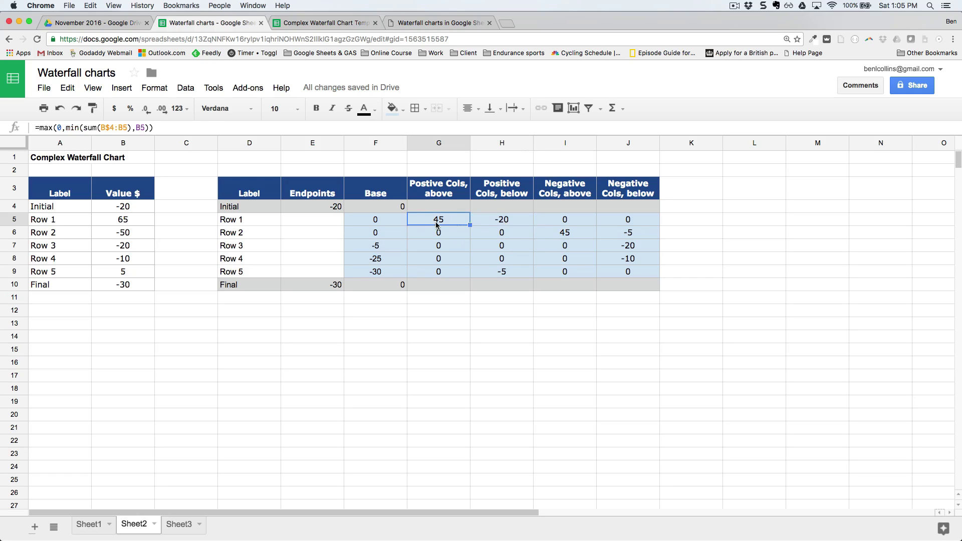
- Examine Row 2's source value, its Positive above formula, and the min/MAX part of its Base formula
{"action": "left_click", "coordinate": [139, 234]}
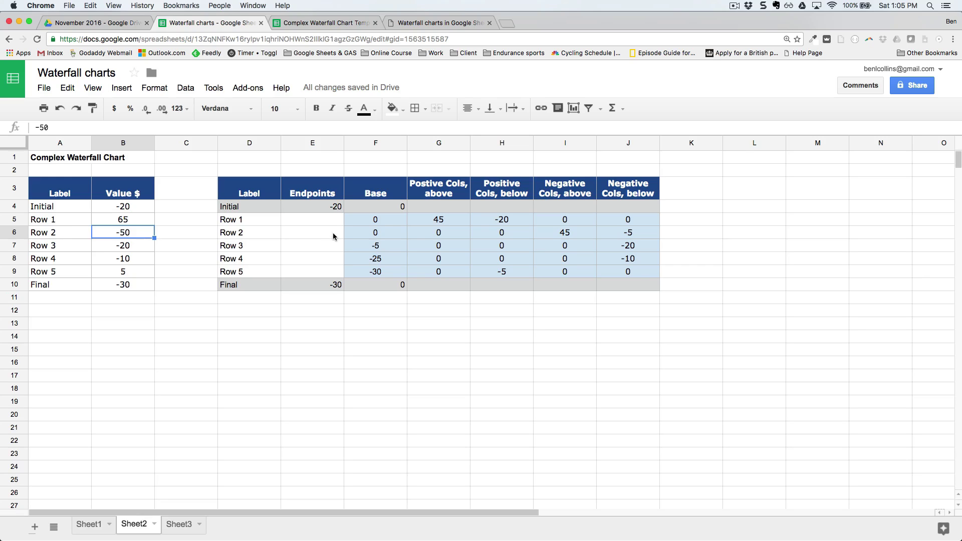
{"action": "left_click", "coordinate": [440, 233]}
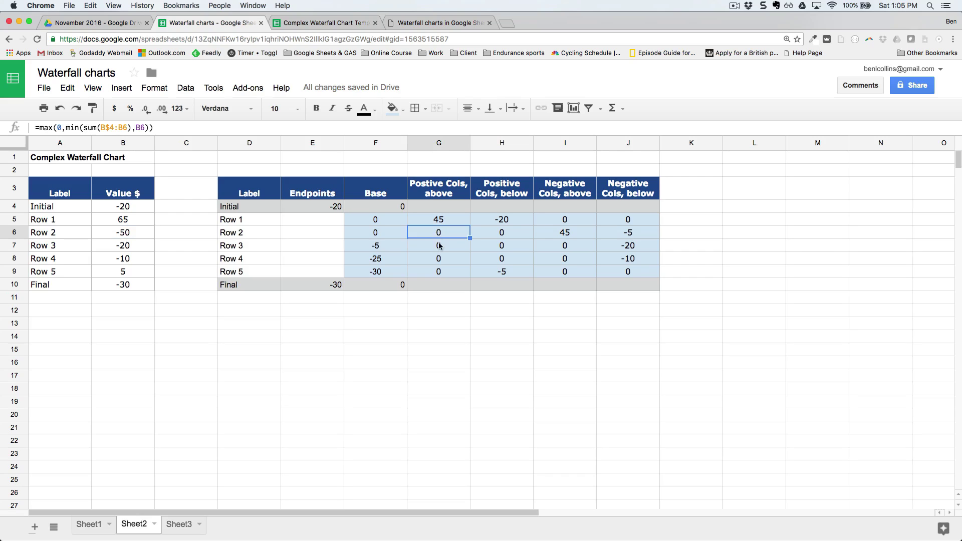
{"action": "left_click", "coordinate": [396, 234]}
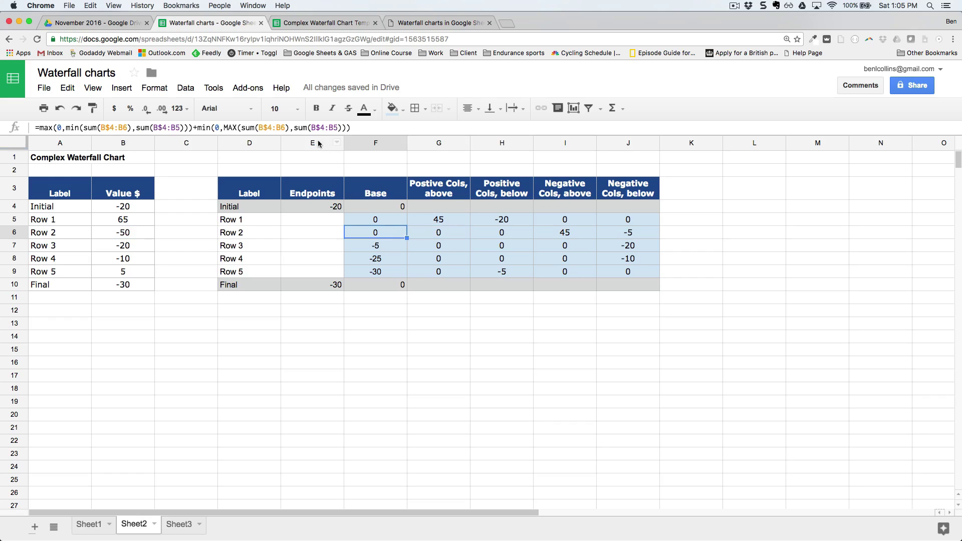
{"action": "left_click_drag", "start_coordinate": [238, 127], "coordinate": [343, 127]}
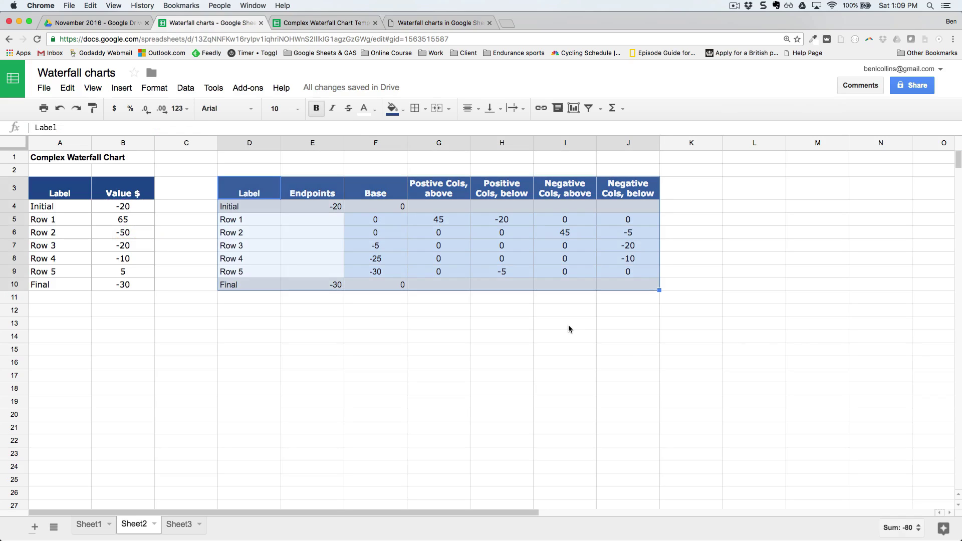
- Create a stacked column chart from the helper table D3:J10 on Sheet2
{"action": "left_click", "coordinate": [122, 90]}
{"action": "left_click", "coordinate": [167, 346]}
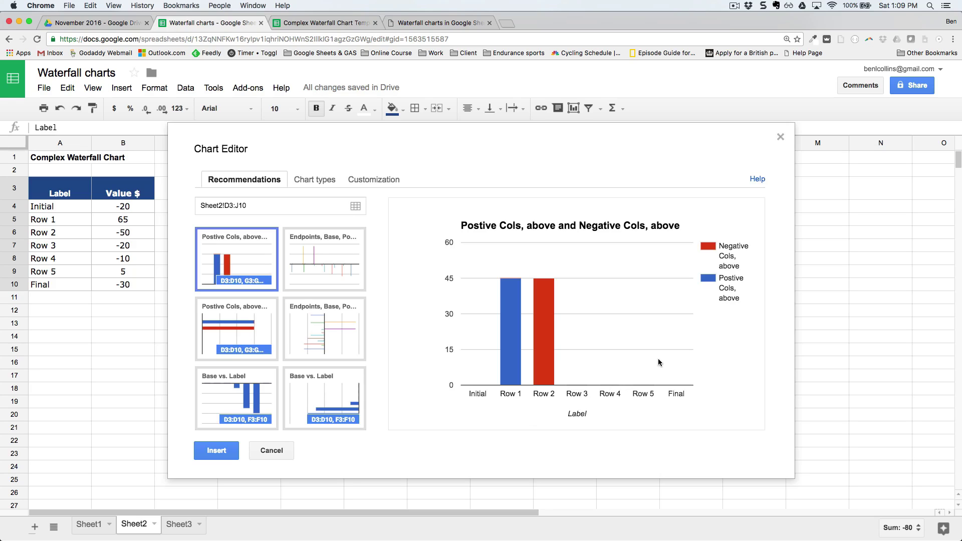
{"action": "left_click", "coordinate": [340, 321]}
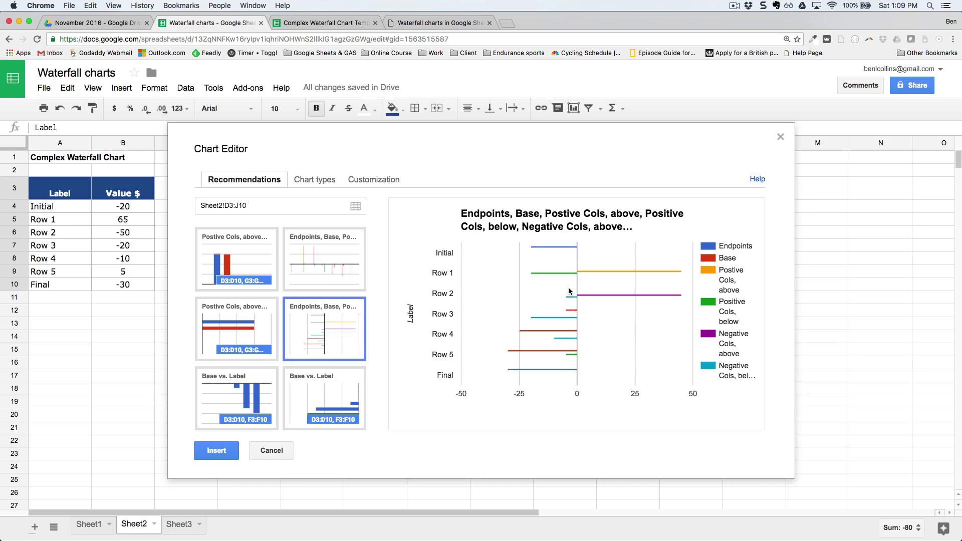
{"action": "left_click", "coordinate": [313, 180]}
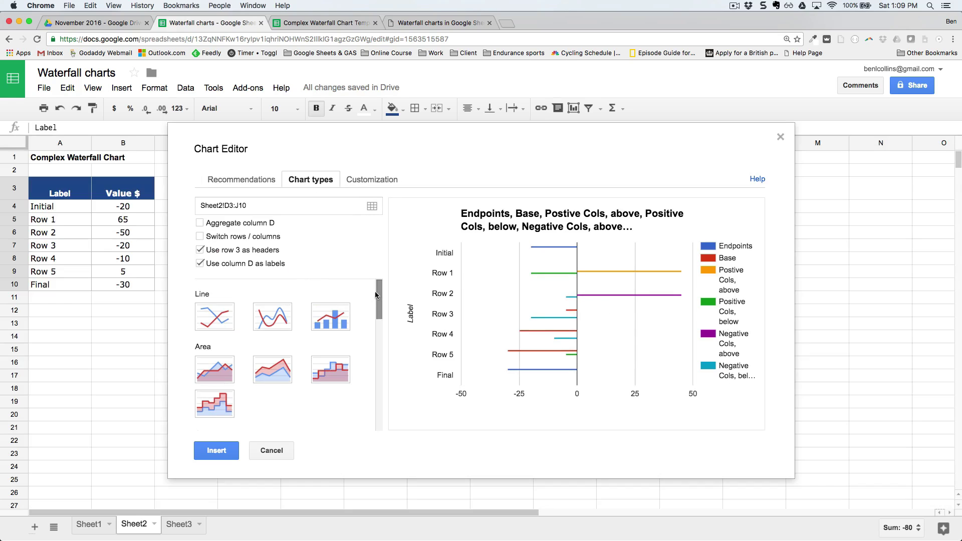
{"action": "scroll", "coordinate": [341, 320], "scroll_direction": "down", "scroll_amount": 3}
{"action": "left_click", "coordinate": [270, 364]}
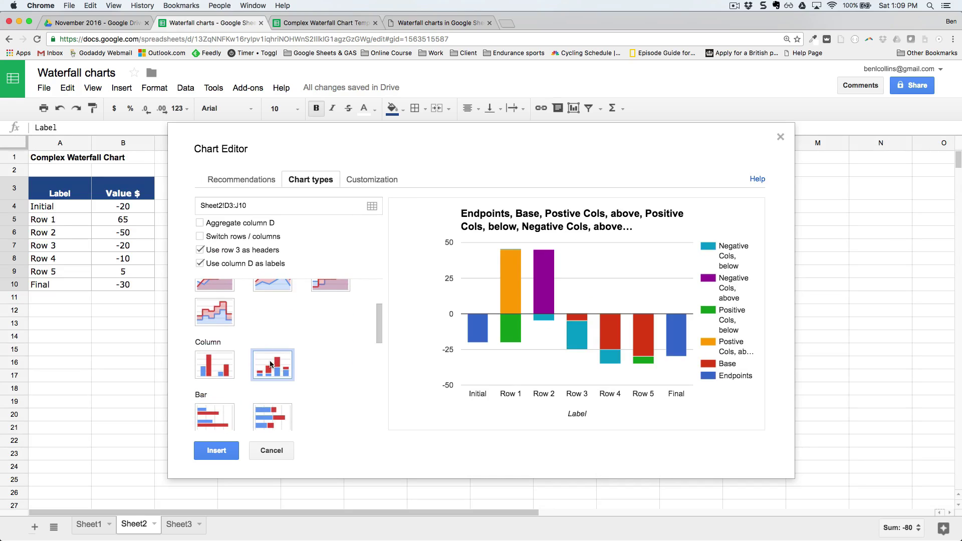
- Title the chart "Complex Waterfall Chart" and set its legend to None
{"action": "left_click", "coordinate": [365, 180]}
{"action": "left_click", "coordinate": [311, 254]}
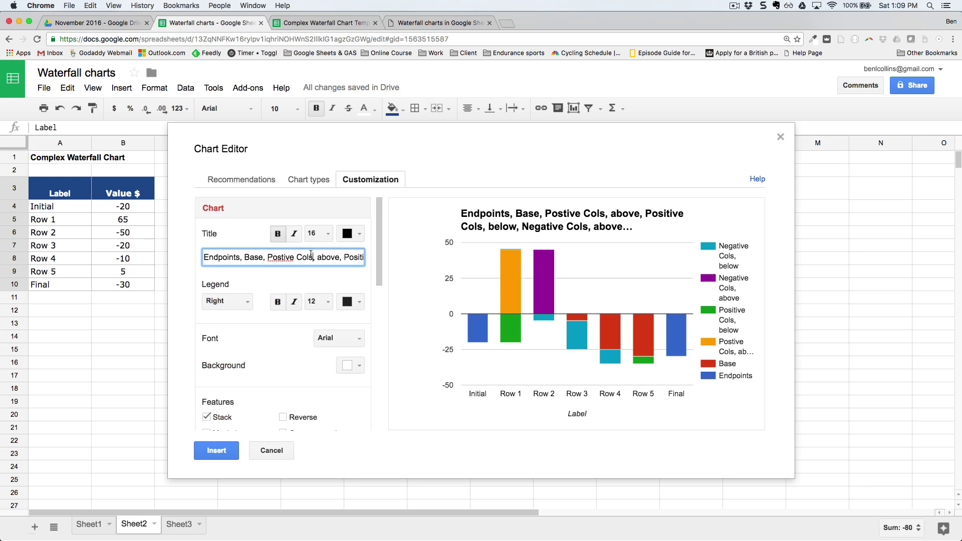
{"action": "type", "text": "Com"}
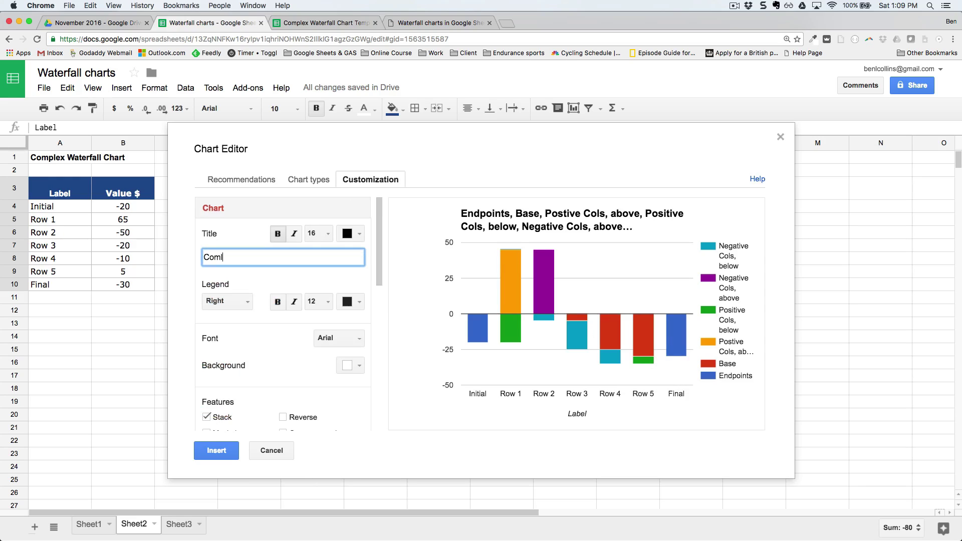
{"action": "type", "text": "plex Waterfall Charts"}
{"action": "left_click", "coordinate": [247, 305]}
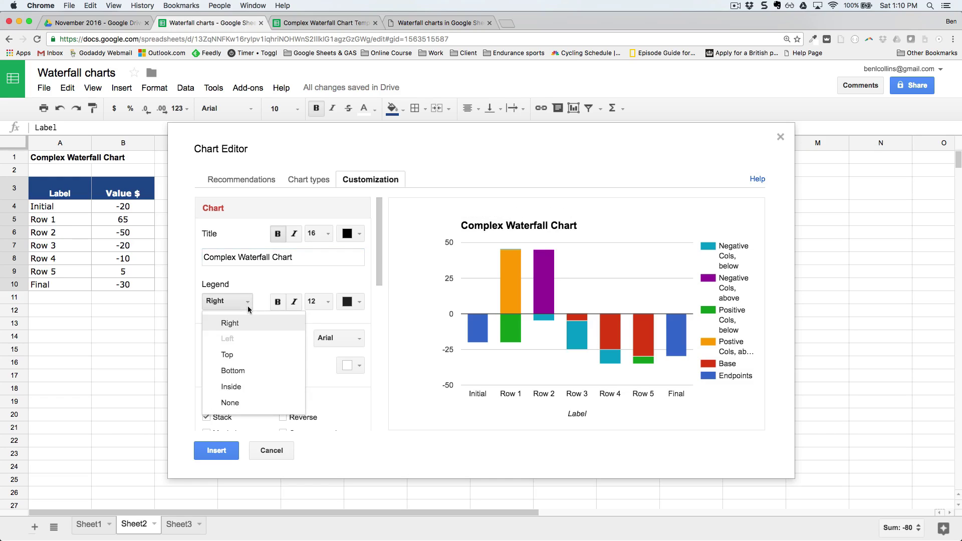
{"action": "left_click", "coordinate": [245, 399]}
- Set the Base series colour to None
{"action": "scroll", "coordinate": [287, 338], "scroll_direction": "down", "scroll_amount": 5}
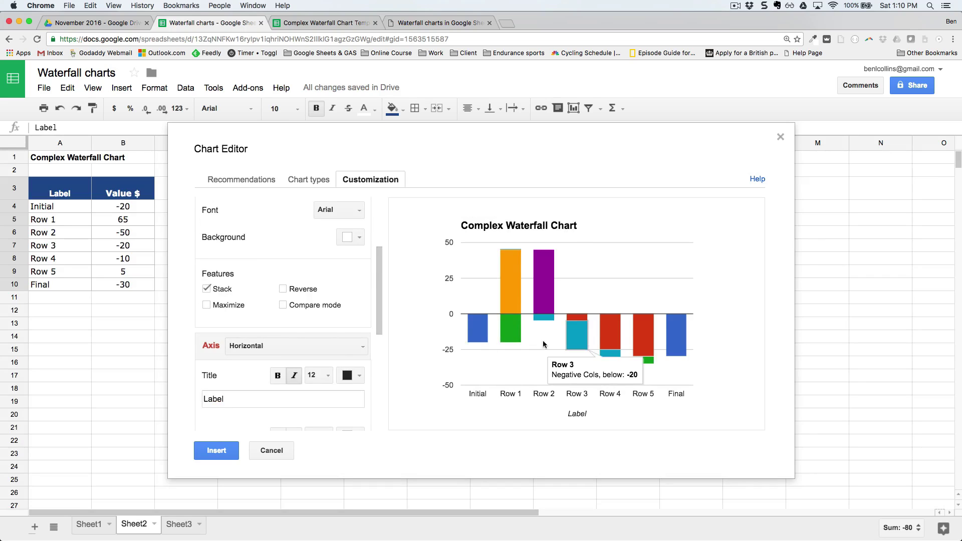
{"action": "scroll", "coordinate": [329, 329], "scroll_direction": "down", "scroll_amount": 4}
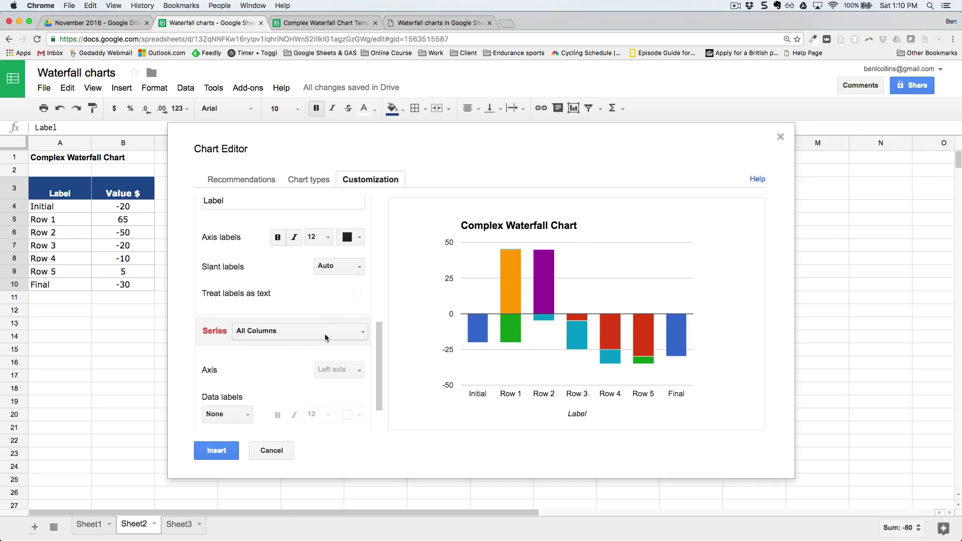
{"action": "left_click", "coordinate": [329, 333]}
{"action": "left_click", "coordinate": [323, 385]}
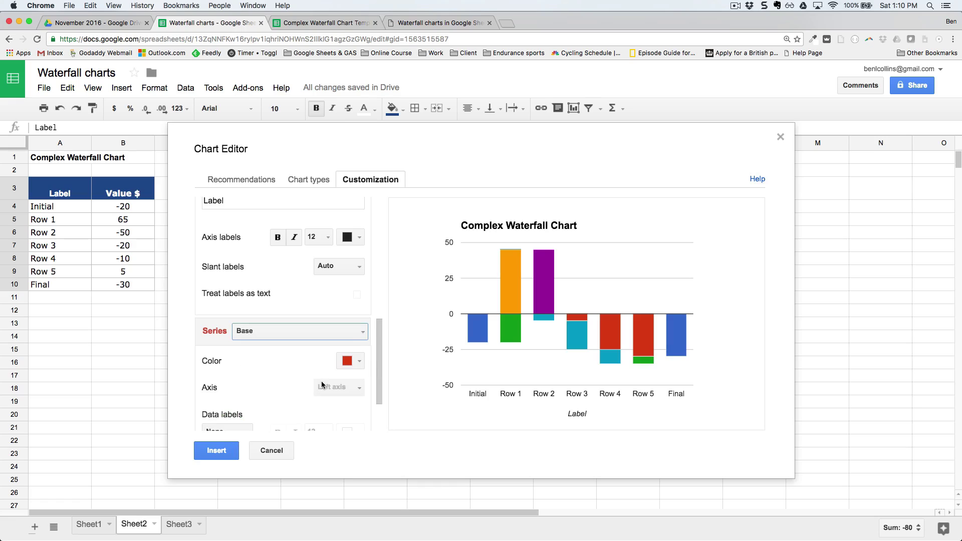
{"action": "left_click", "coordinate": [357, 365]}
{"action": "left_click", "coordinate": [362, 382]}
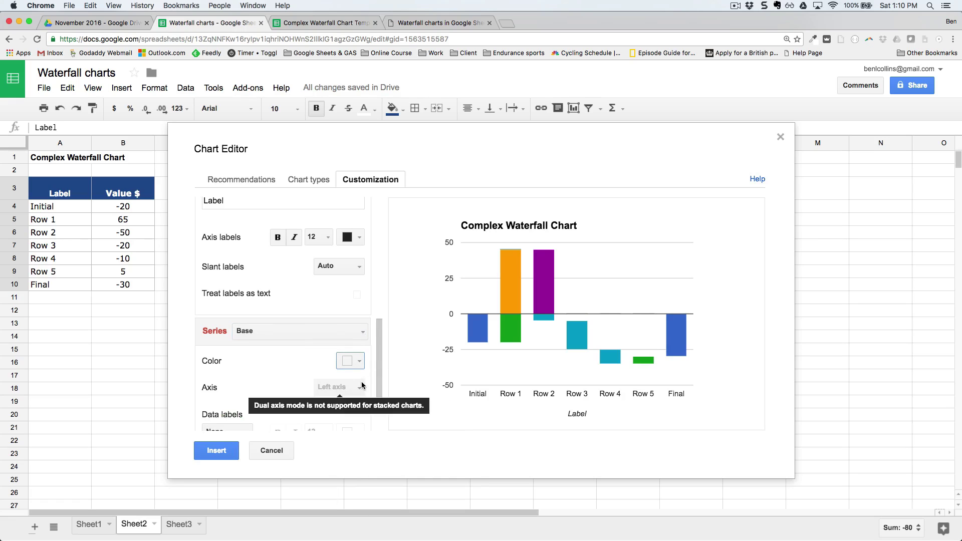
- Colour the Postive Cols, above series the same default green as Positive Cols, below
{"action": "left_click", "coordinate": [366, 331]}
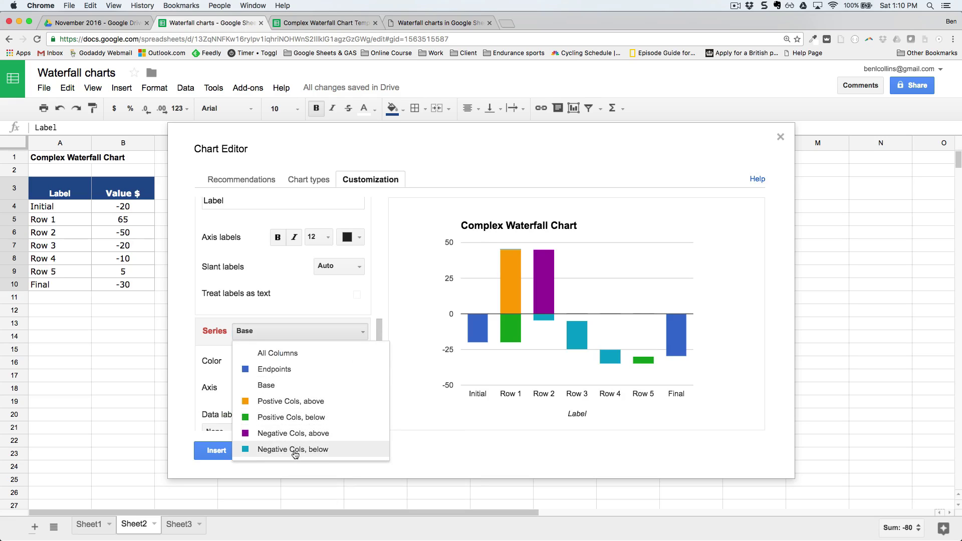
{"action": "left_click", "coordinate": [311, 403]}
{"action": "left_click", "coordinate": [360, 360]}
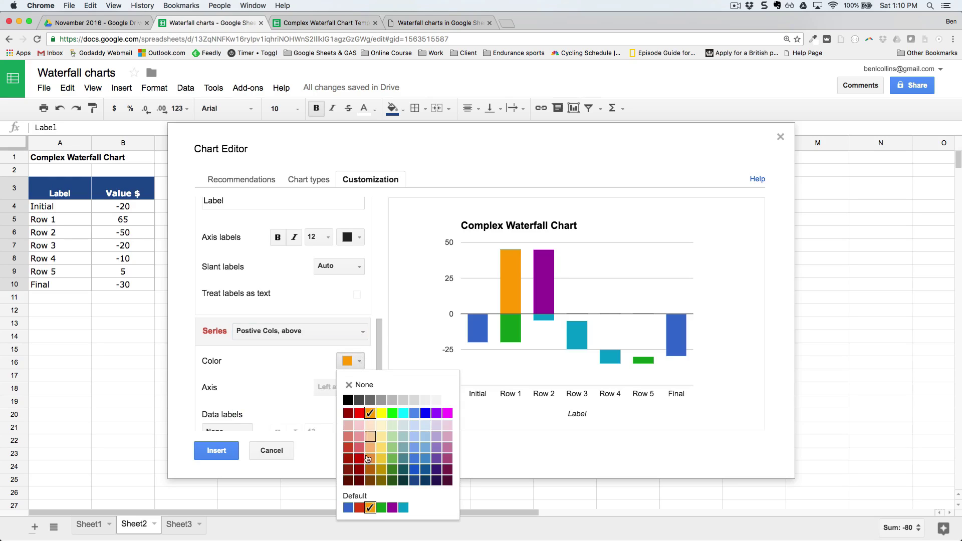
{"action": "left_click", "coordinate": [384, 516]}
- Colour both the Negative Cols, above and Negative Cols, below series default red
{"action": "left_click", "coordinate": [363, 334]}
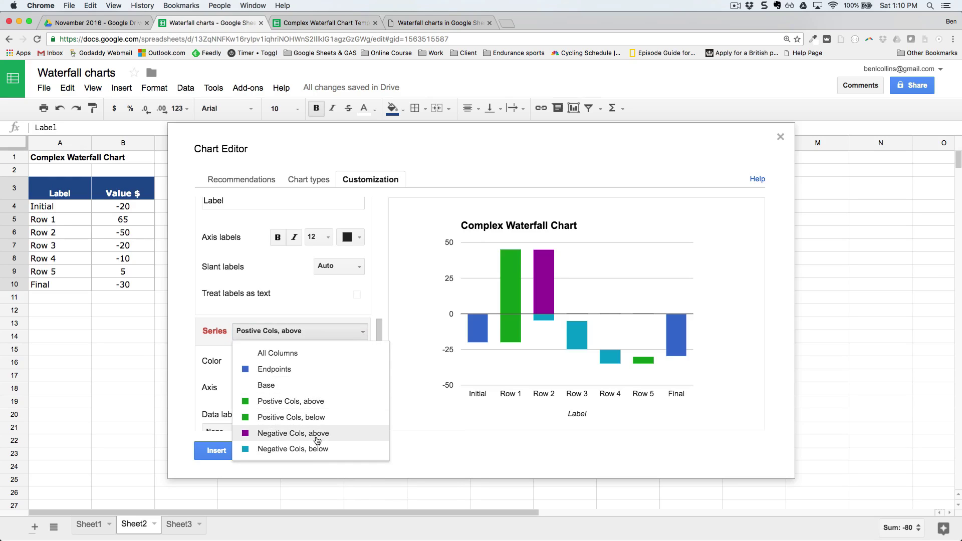
{"action": "left_click", "coordinate": [315, 373]}
{"action": "left_click", "coordinate": [360, 361]}
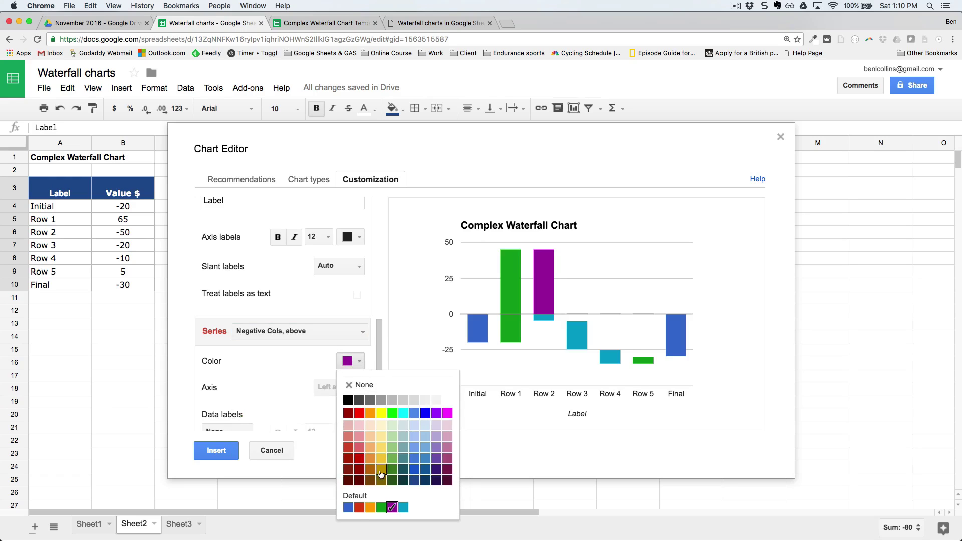
{"action": "left_click", "coordinate": [359, 509]}
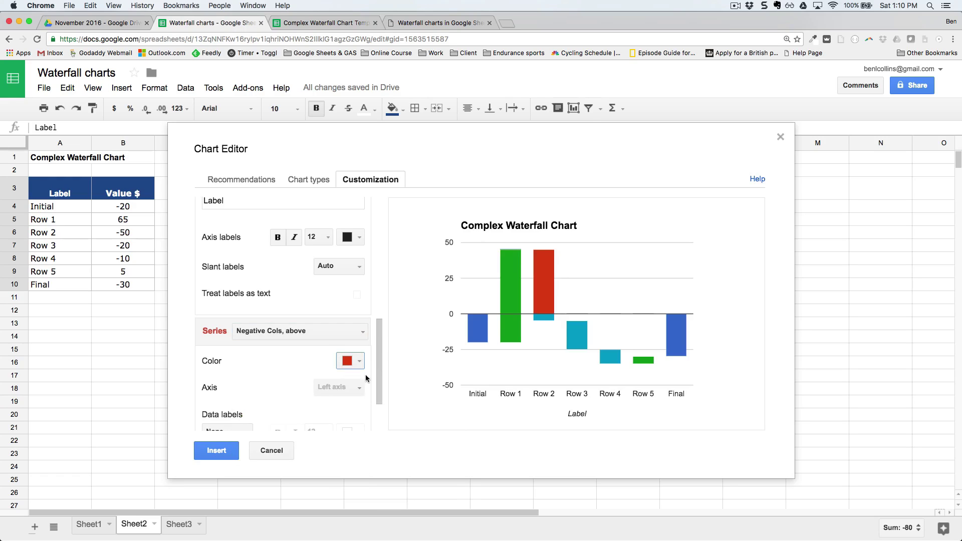
{"action": "left_click", "coordinate": [358, 339]}
{"action": "left_click", "coordinate": [326, 450]}
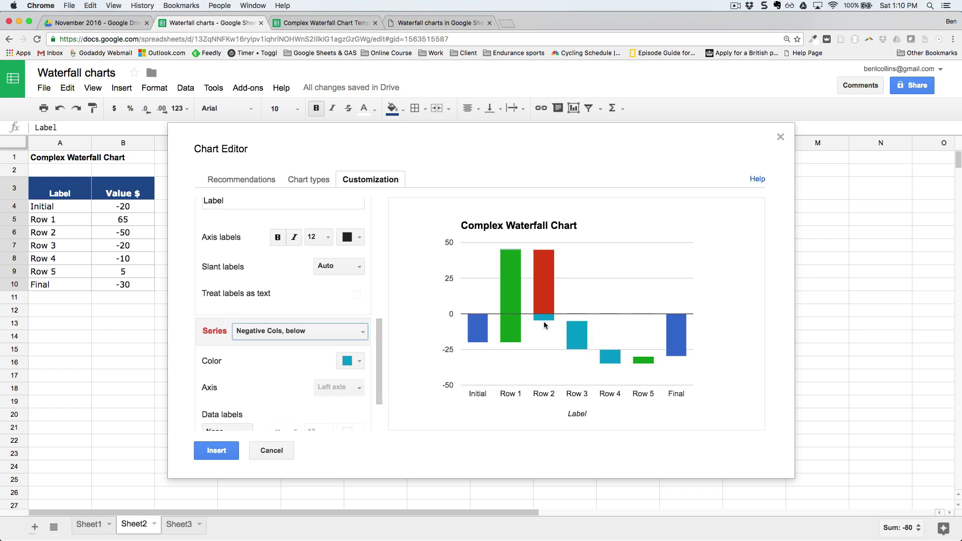
{"action": "left_click", "coordinate": [359, 365]}
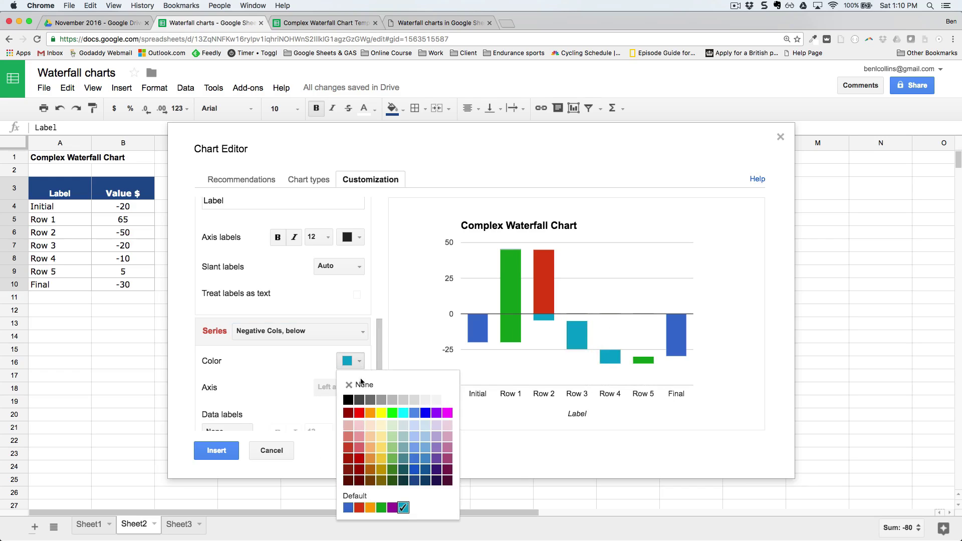
{"action": "left_click", "coordinate": [359, 508]}
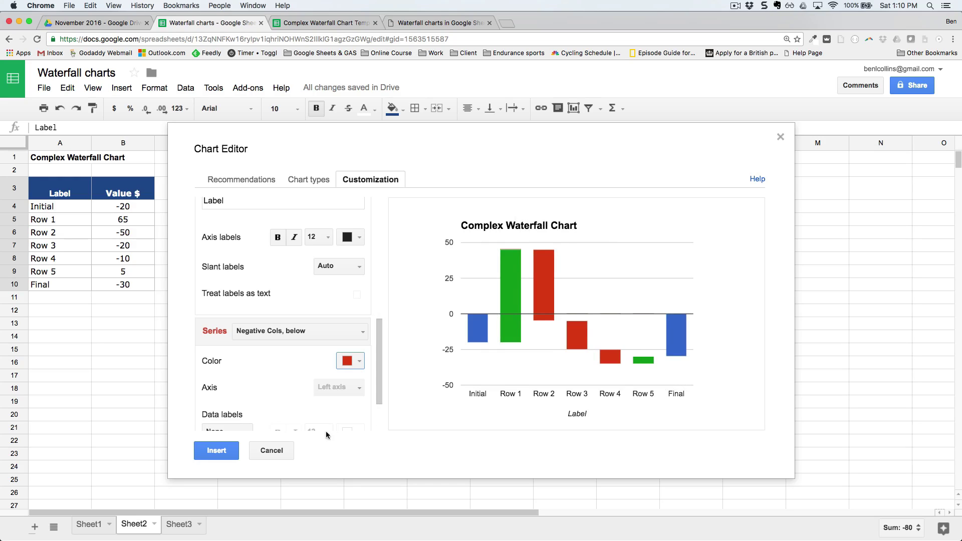
- Insert the finished waterfall chart into Sheet2 and move it slightly down and to the right
{"action": "left_click", "coordinate": [216, 451]}
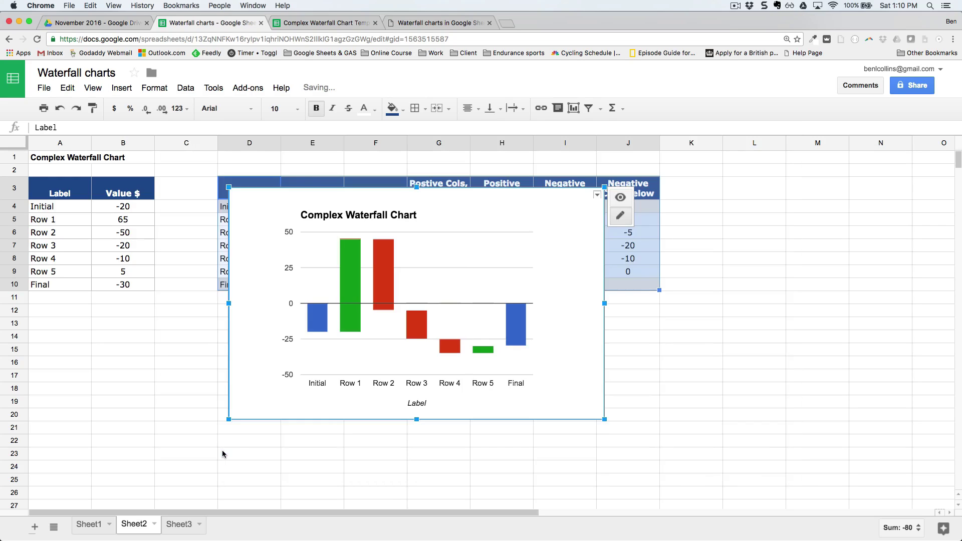
{"action": "left_click_drag", "start_coordinate": [501, 209], "coordinate": [529, 235]}
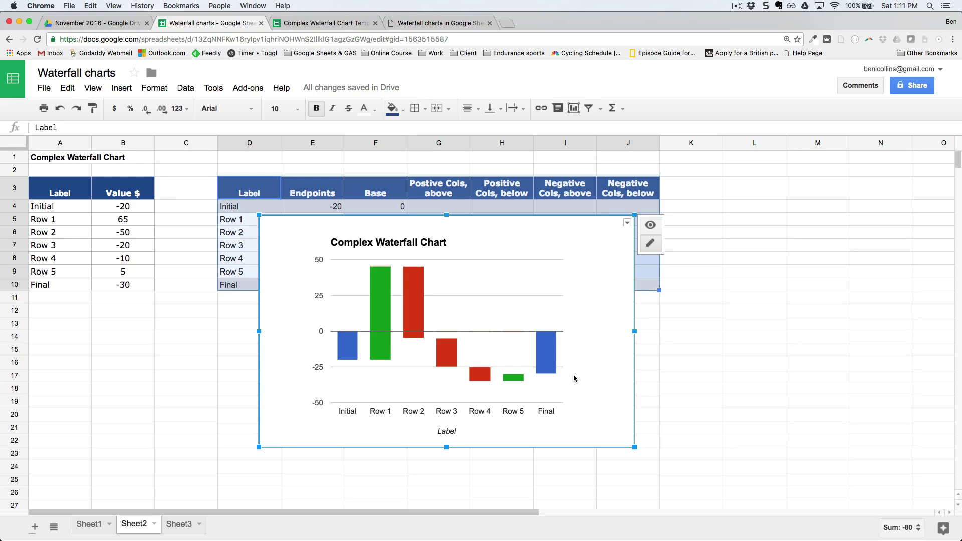
- Switch to Sheet3 with the Apps Script data and open the spreadsheet's script editor
{"action": "left_click", "coordinate": [186, 529]}
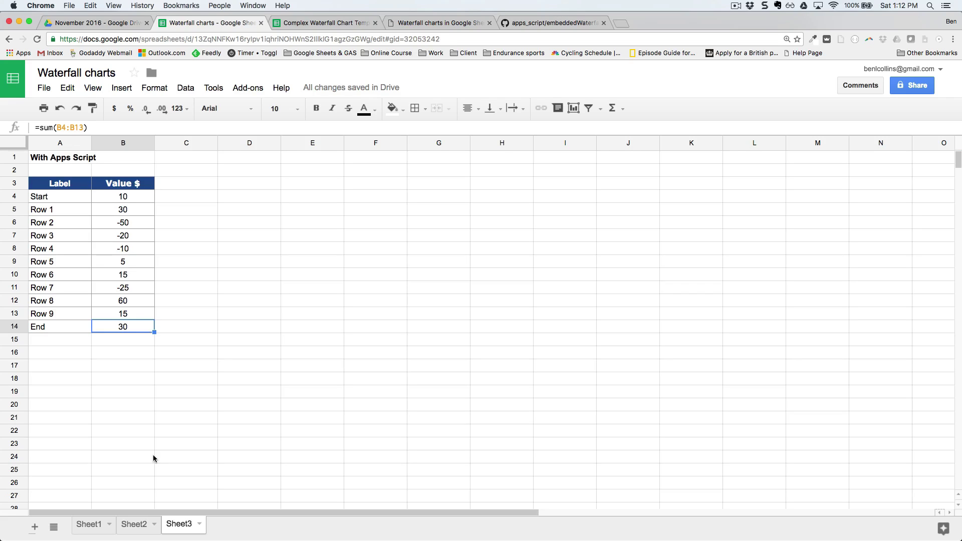
{"action": "left_click", "coordinate": [217, 90]}
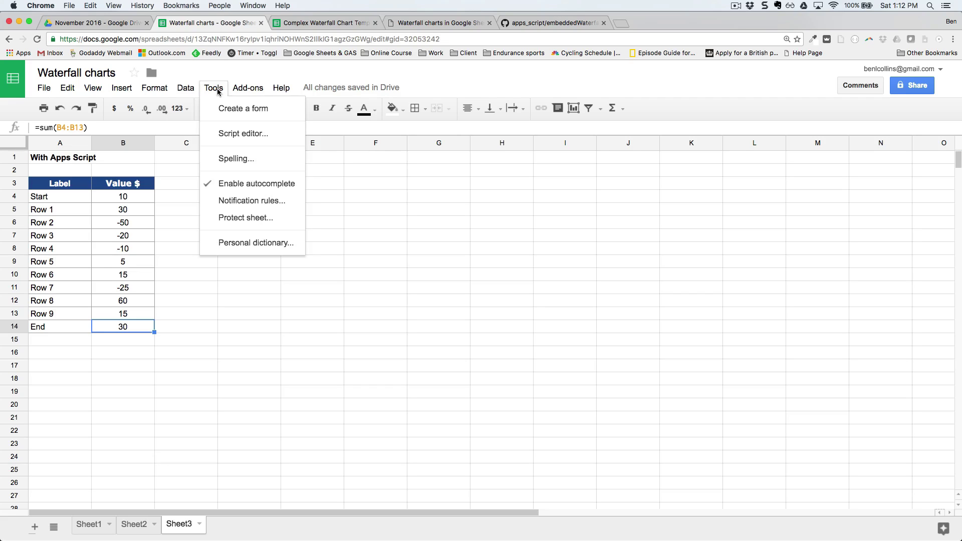
{"action": "left_click", "coordinate": [251, 136]}
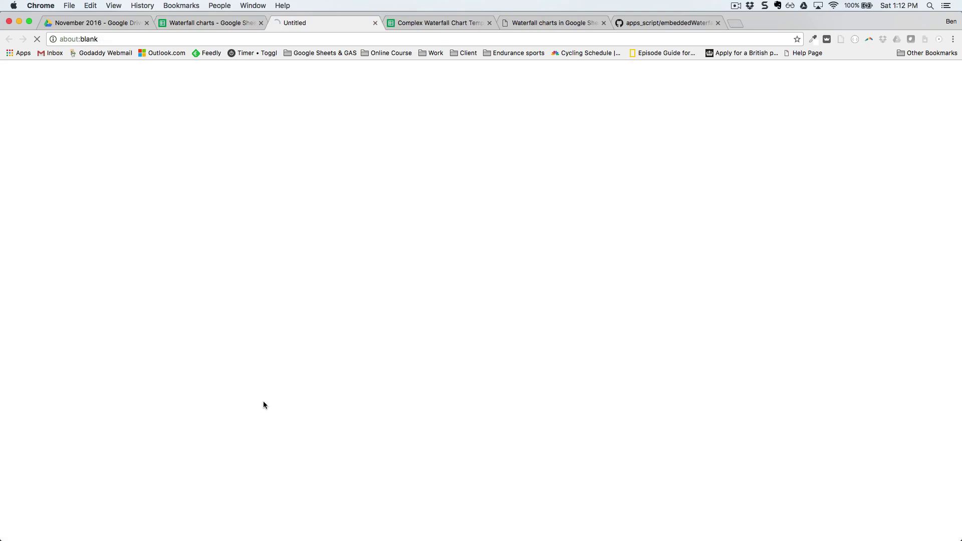
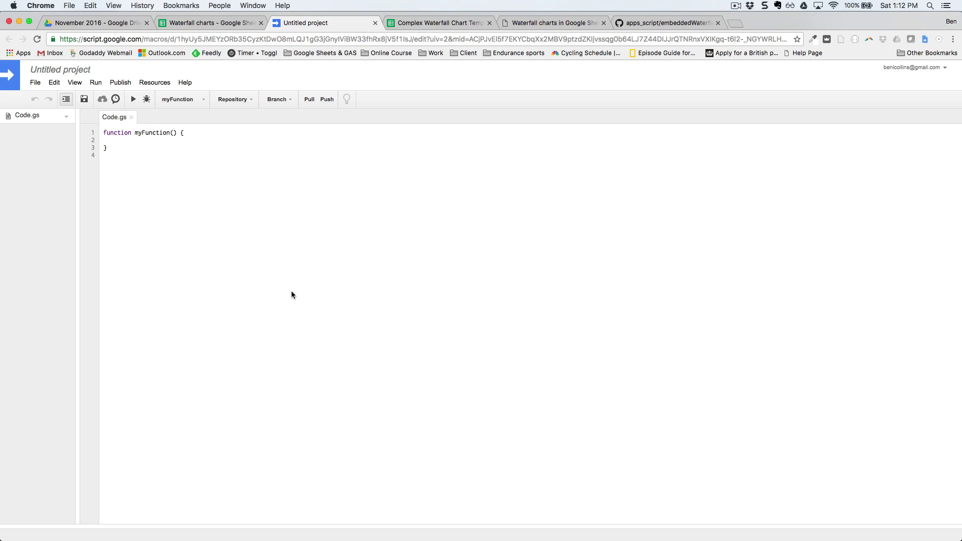
- Switch to the embeddedWaterfall.gs file on GitHub and copy its entire code, lines 1 to 92
{"action": "left_click", "coordinate": [671, 23]}
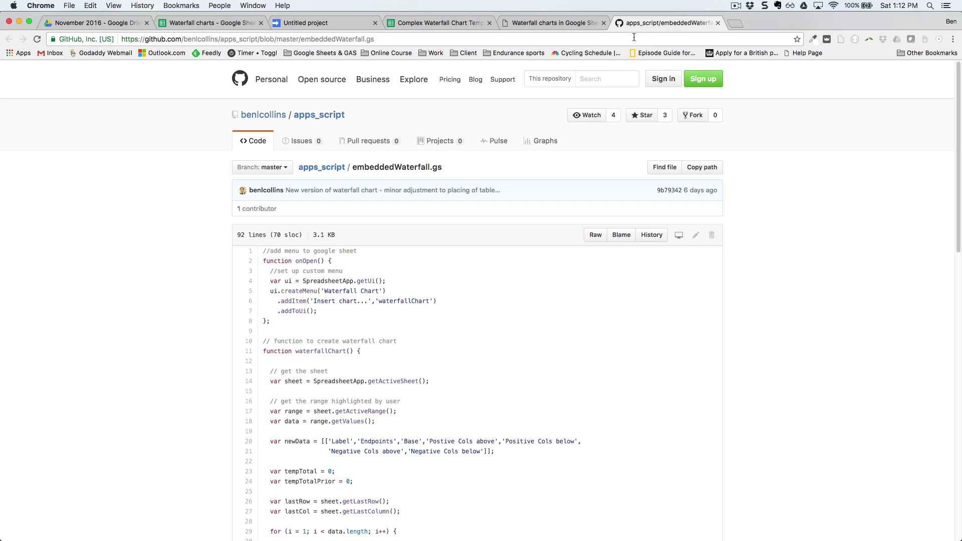
{"action": "left_click_drag", "start_coordinate": [262, 251], "coordinate": [421, 475]}
{"action": "scroll", "coordinate": [422, 468], "scroll_direction": "down", "scroll_amount": 10}
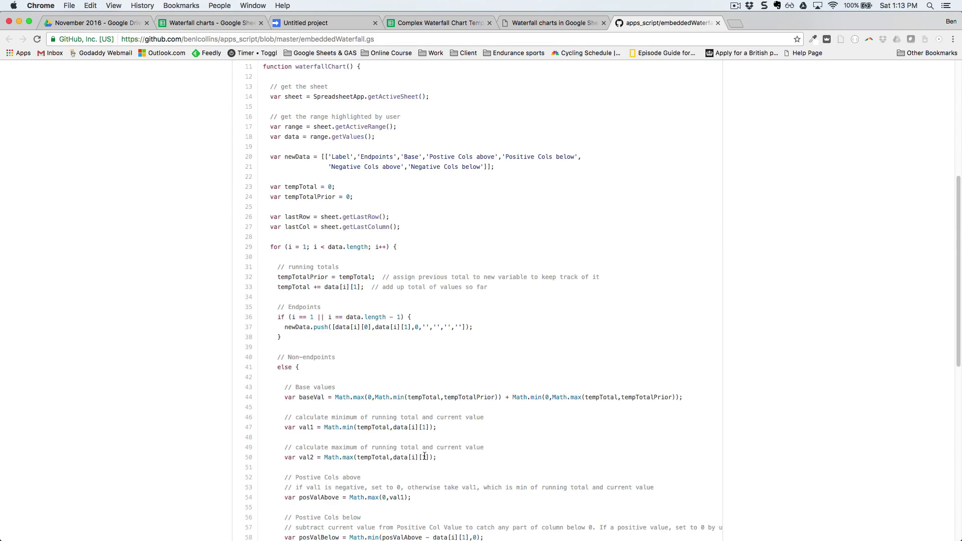
{"action": "scroll", "coordinate": [423, 458], "scroll_direction": "down", "scroll_amount": 5}
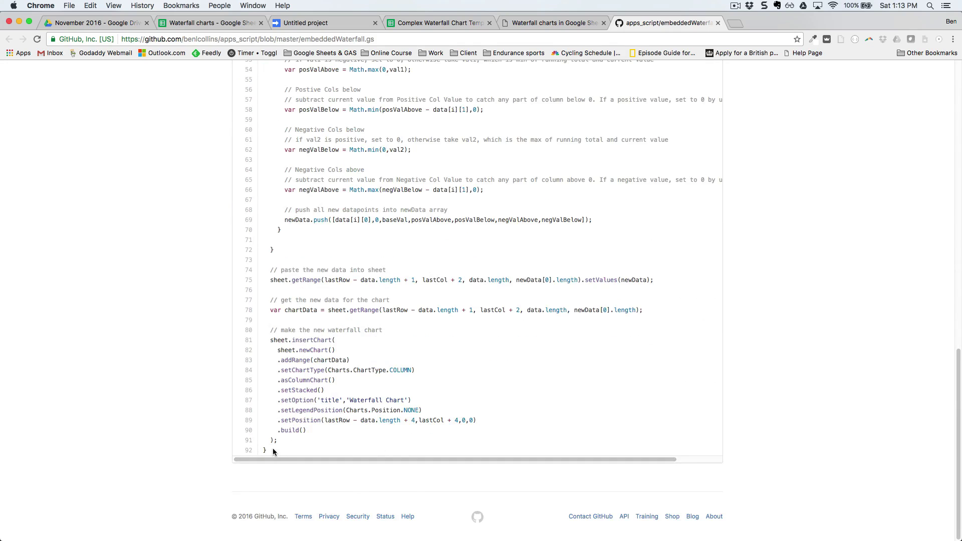
{"action": "left_click_drag", "start_coordinate": [273, 450], "coordinate": [261, 250]}
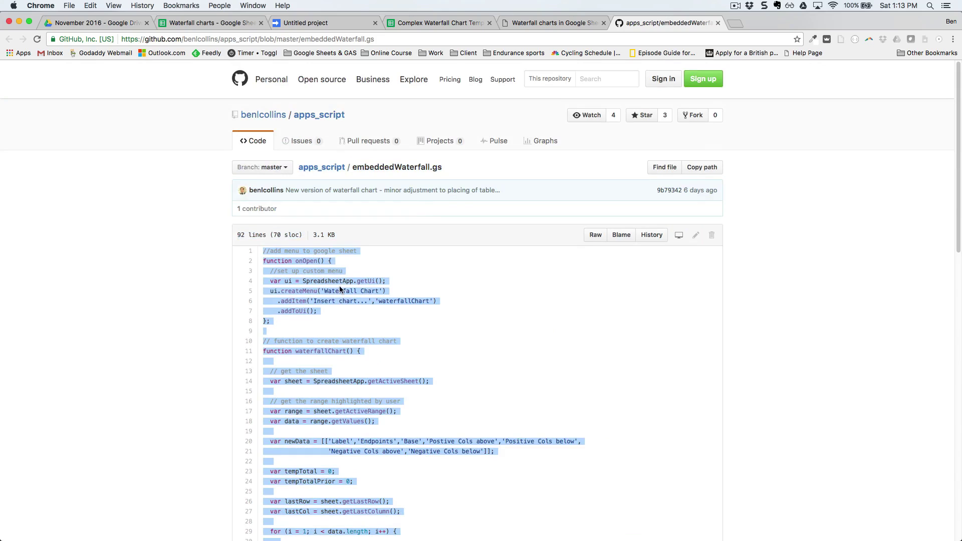
{"action": "key", "text": "super+c"}
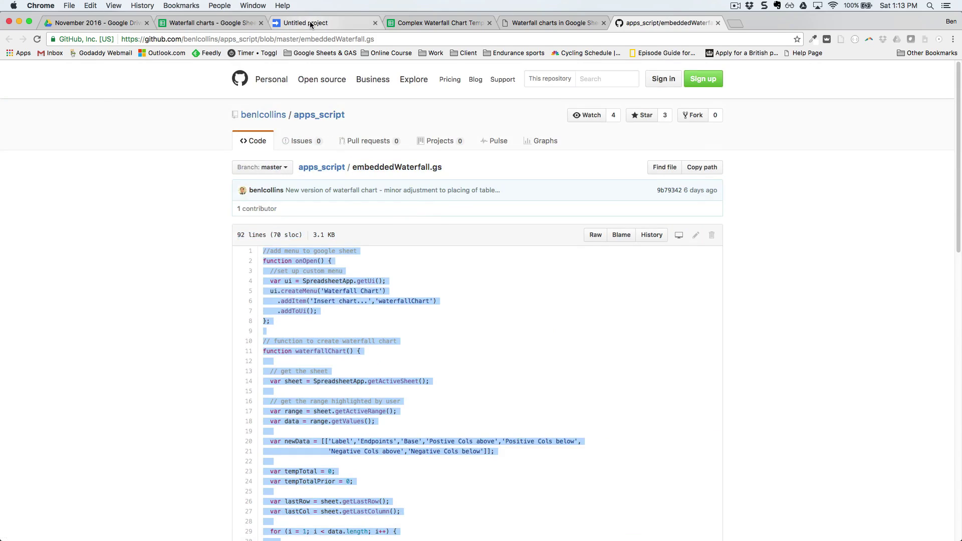
- Return to the untitled script project and replace the default myFunction code in Code.gs with the copied script
{"action": "left_click", "coordinate": [307, 23]}
{"action": "key", "text": "super+a"}
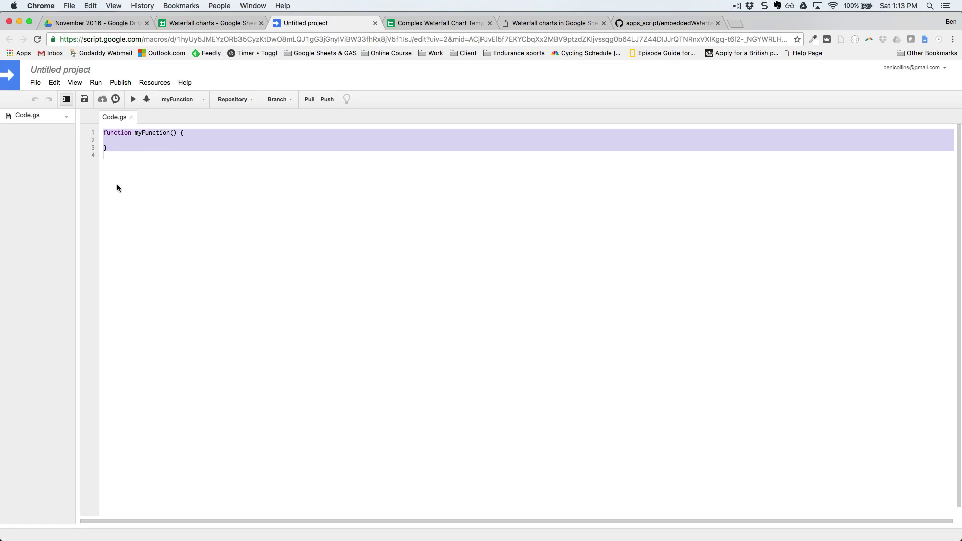
{"action": "key", "text": "super+v"}
{"action": "scroll", "coordinate": [167, 252], "scroll_direction": "up", "scroll_amount": 10}
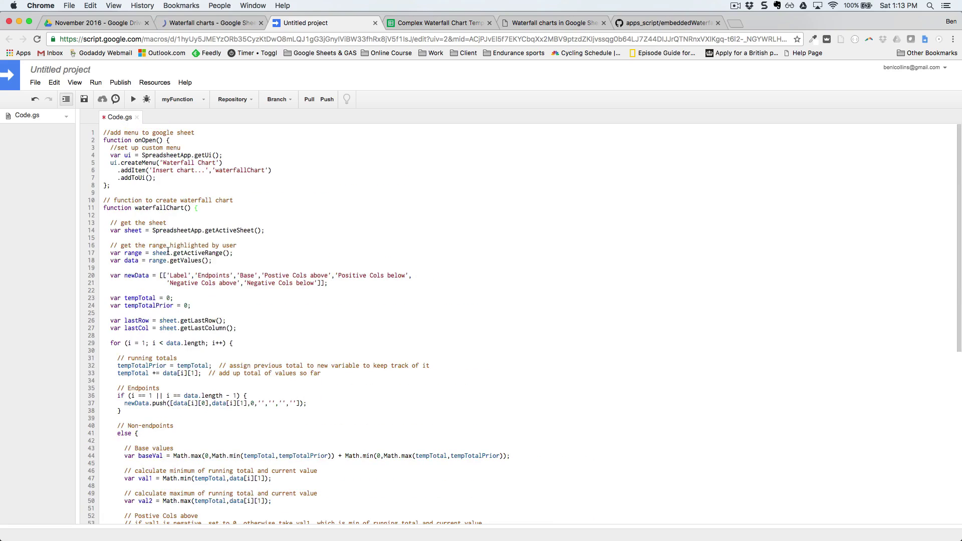
- Save the script project under the name waterfallChart
{"action": "key", "text": "super+s"}
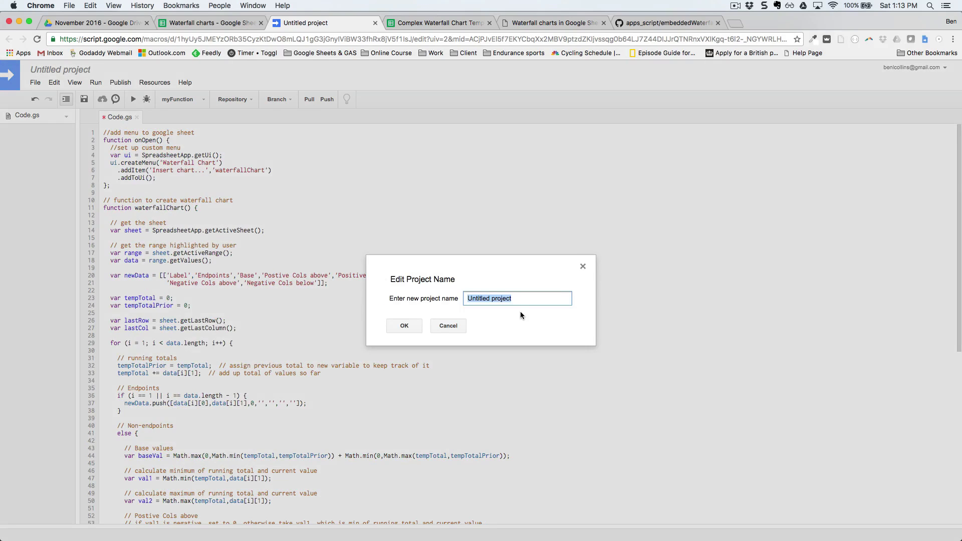
{"action": "type", "text": "waterfallChart"}
{"action": "left_click", "coordinate": [407, 326]}
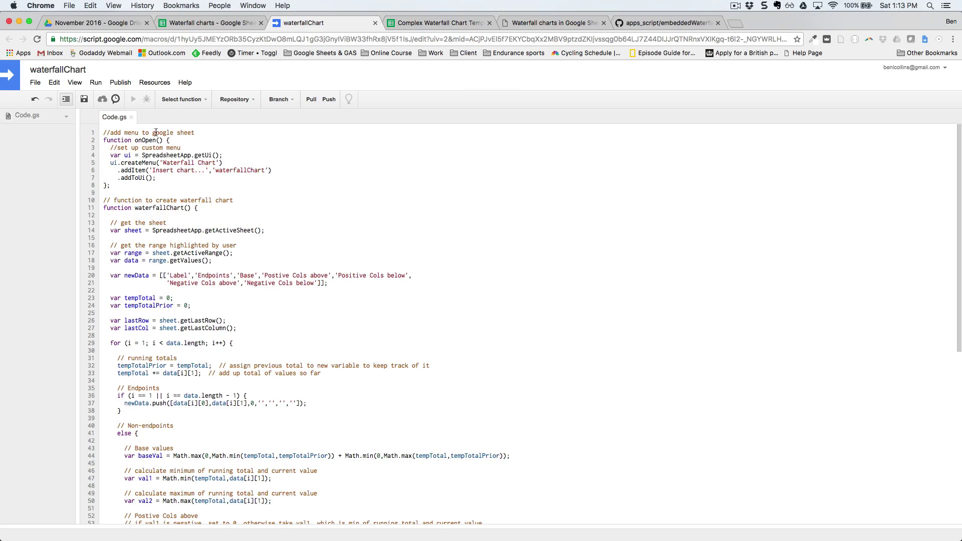
- Choose onOpen as the function to execute in the waterfallChart script project and run it
{"action": "left_click_drag", "start_coordinate": [135, 141], "coordinate": [157, 141]}
{"action": "left_click", "coordinate": [181, 98]}
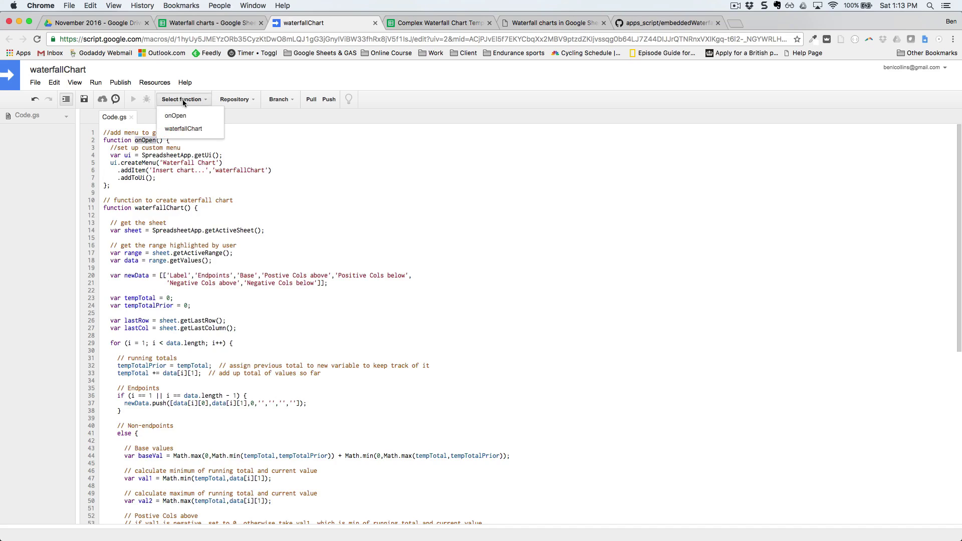
{"action": "left_click", "coordinate": [194, 100]}
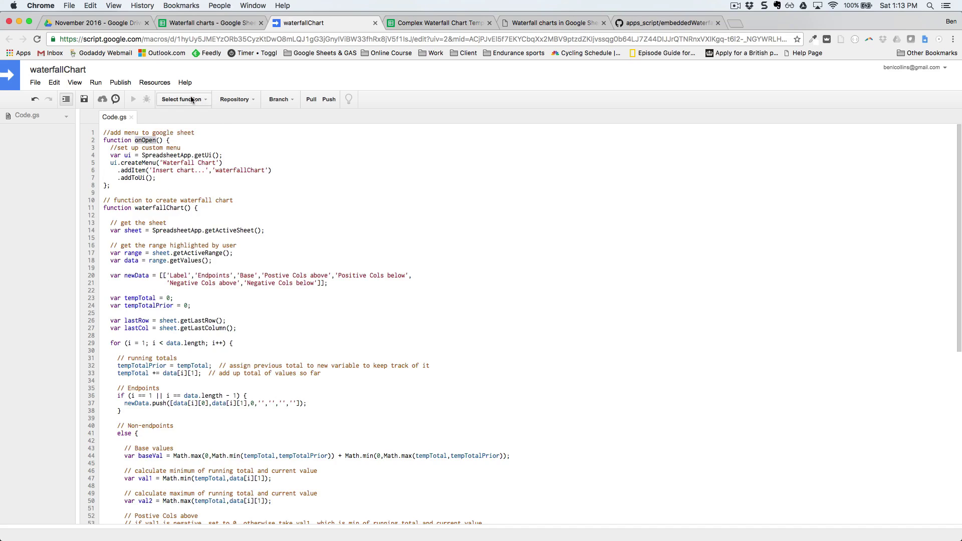
{"action": "left_click", "coordinate": [193, 101]}
{"action": "left_click", "coordinate": [188, 116]}
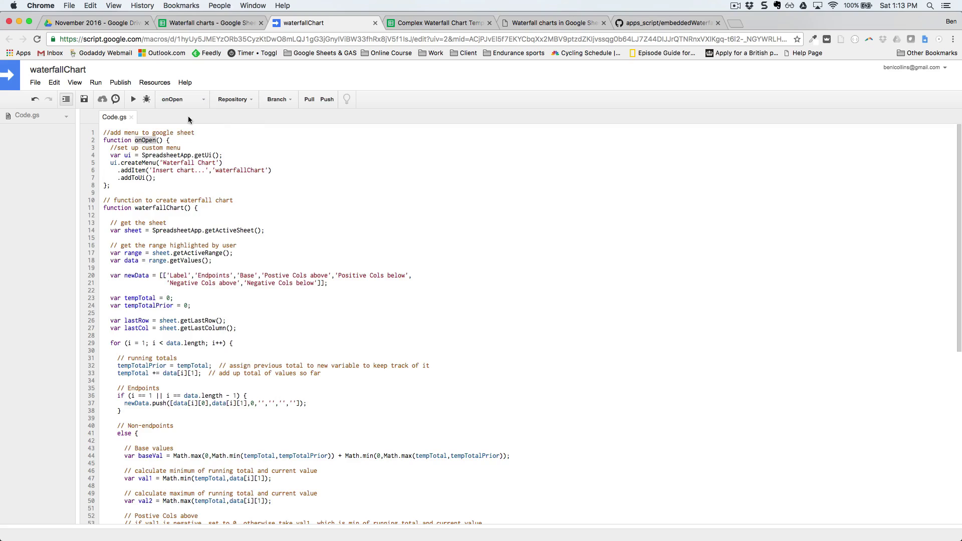
{"action": "left_click", "coordinate": [135, 100]}
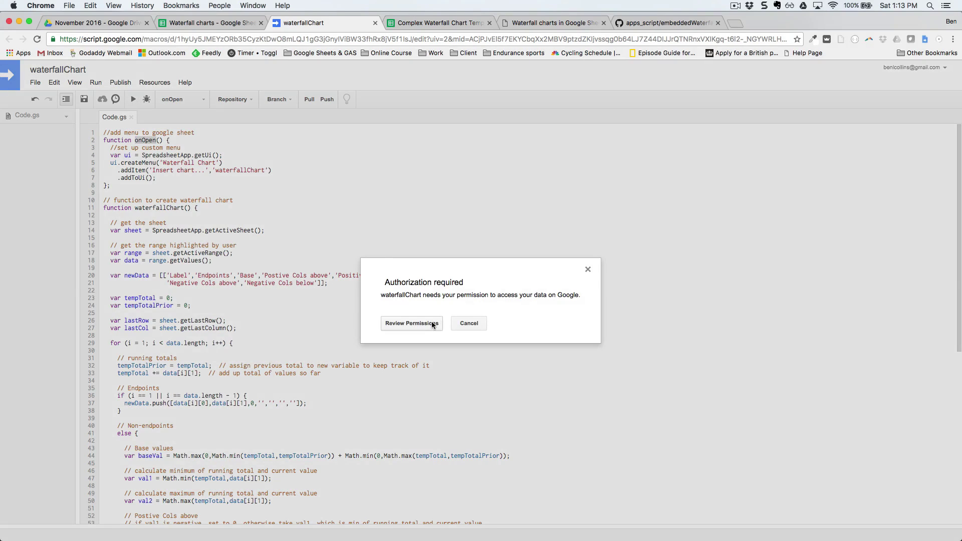
- Review the authorization request and allow waterfallChart to view and manage spreadsheets in Google Drive
{"action": "left_click", "coordinate": [431, 324]}
{"action": "left_click_drag", "start_coordinate": [231, 146], "coordinate": [464, 147]}
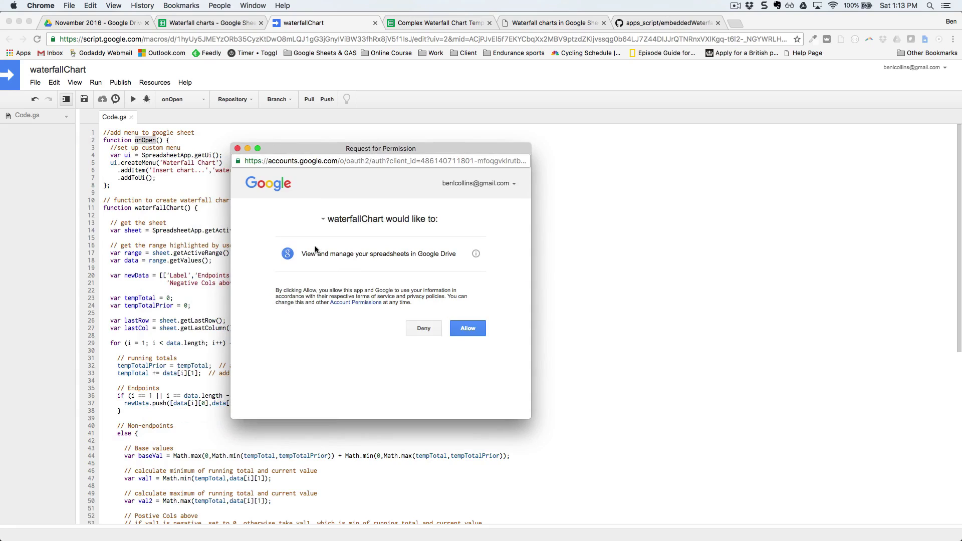
{"action": "left_click", "coordinate": [465, 331]}
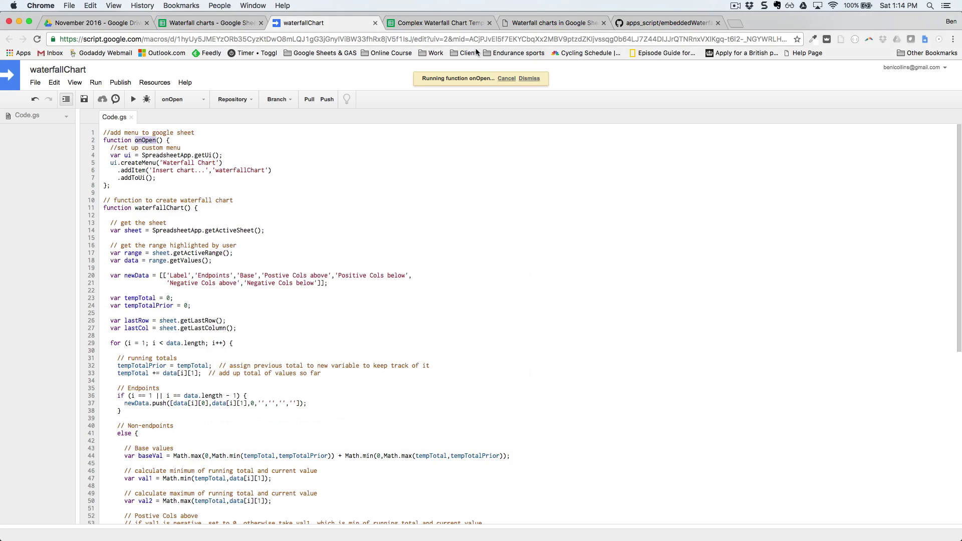
- Return to the Waterfall charts spreadsheet and run the script's custom Insert chart command on Sheet3's data range A3:B14
{"action": "left_click", "coordinate": [213, 22]}
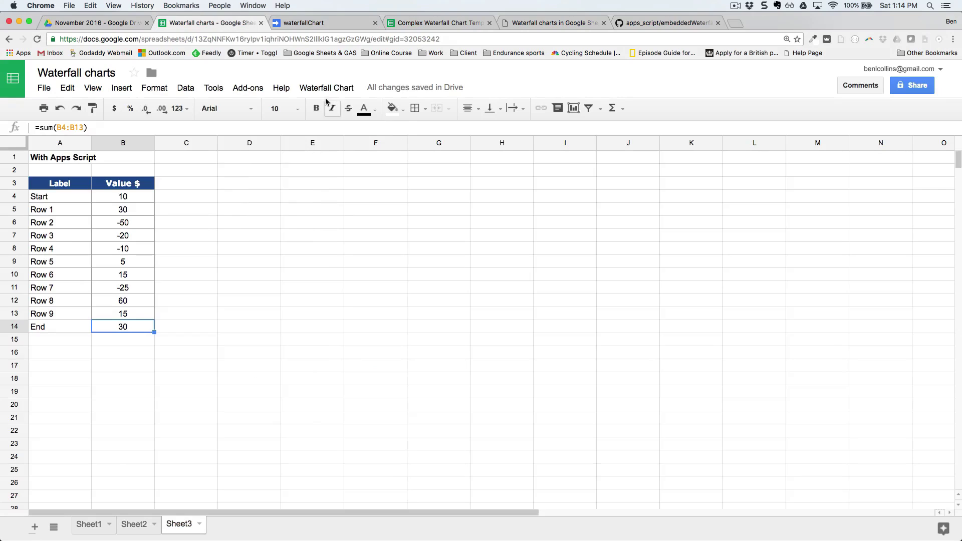
{"action": "left_click", "coordinate": [333, 90]}
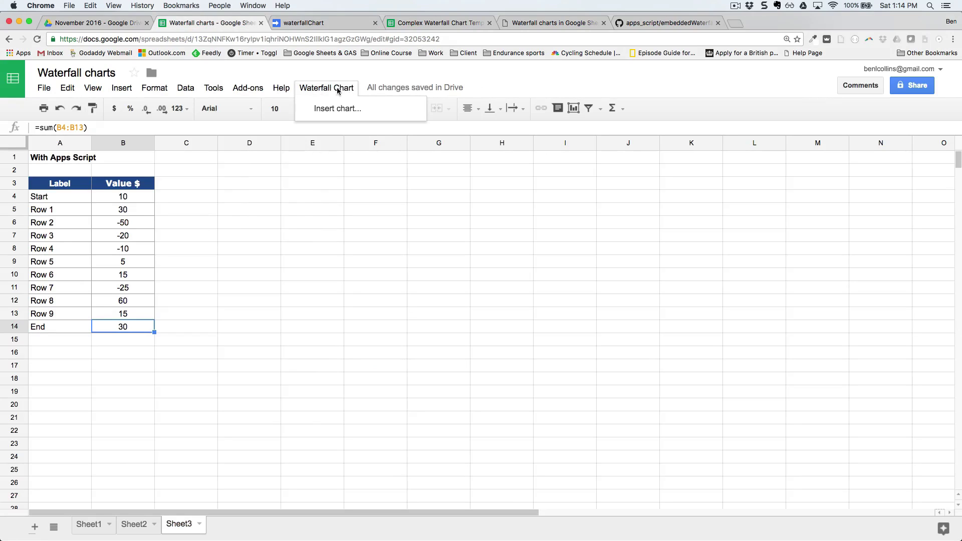
{"action": "left_click", "coordinate": [327, 90]}
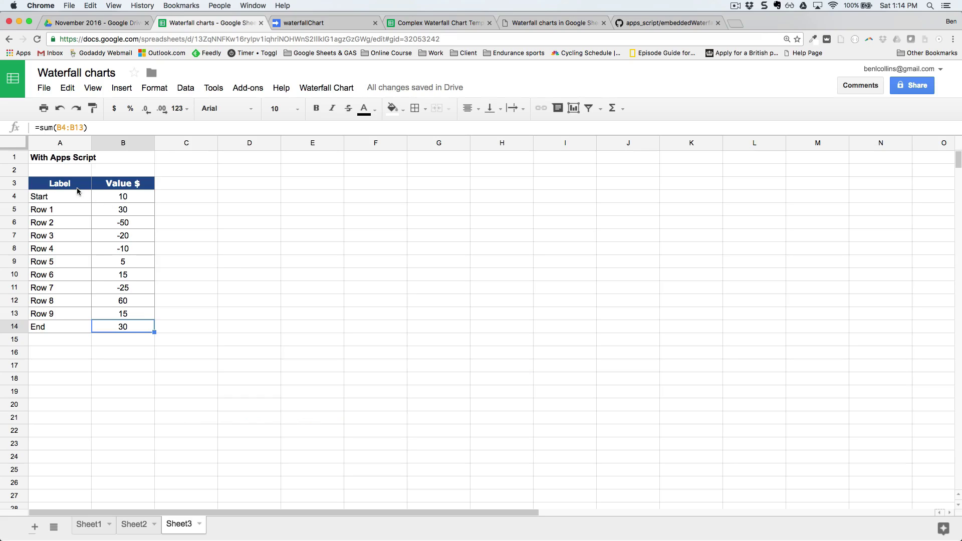
{"action": "left_click_drag", "start_coordinate": [75, 186], "coordinate": [117, 321]}
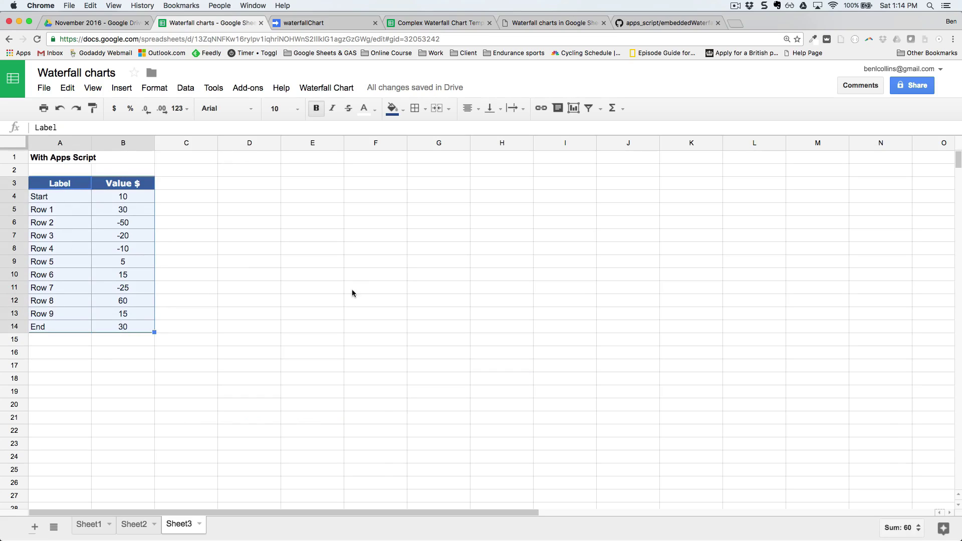
{"action": "left_click", "coordinate": [325, 88]}
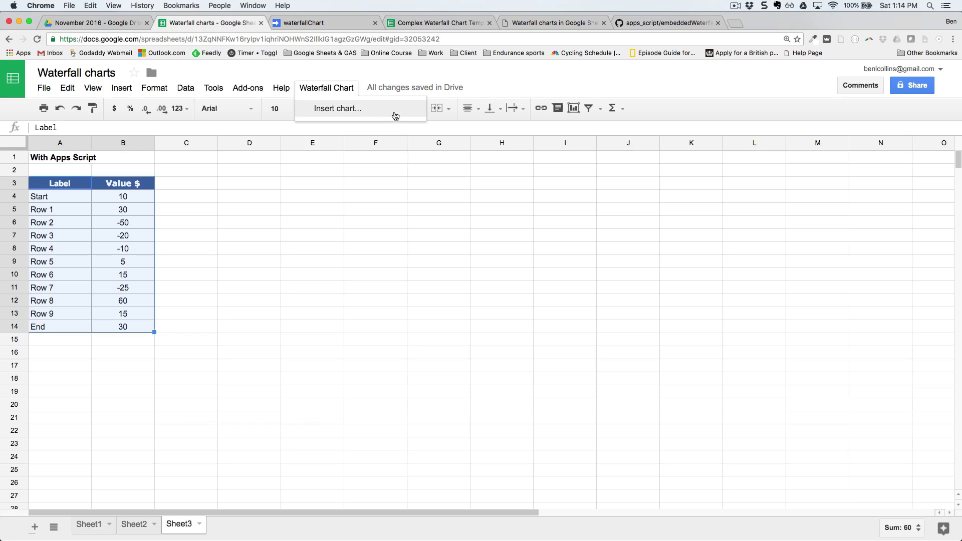
{"action": "left_click", "coordinate": [361, 108]}
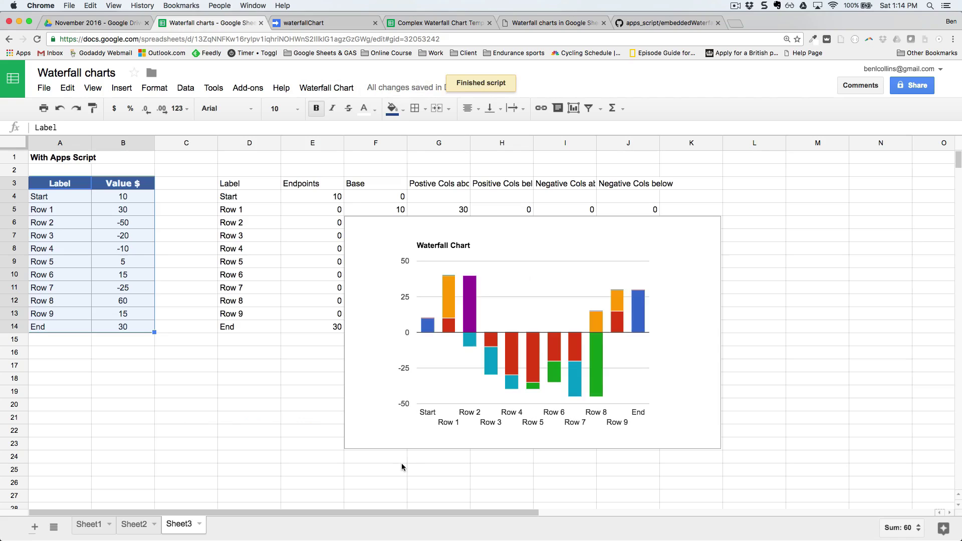
- Move the generated waterfall chart up over the helper table and open its series customization settings
{"action": "left_click", "coordinate": [524, 263]}
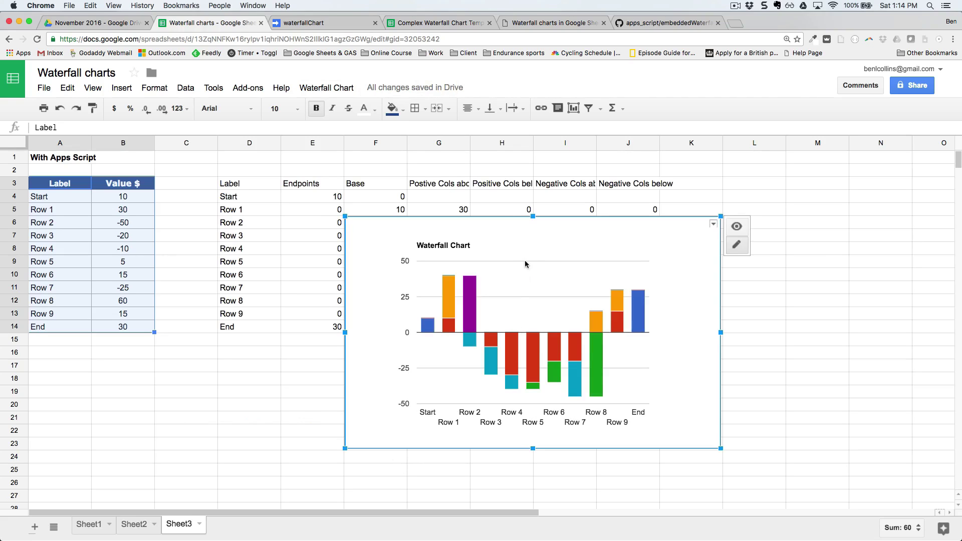
{"action": "left_click_drag", "start_coordinate": [532, 216], "coordinate": [424, 176]}
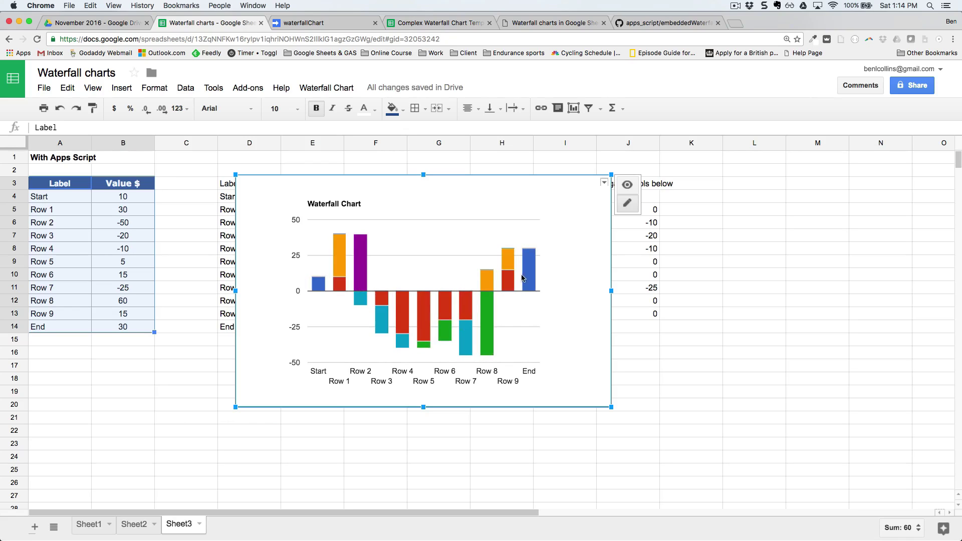
{"action": "left_click", "coordinate": [605, 182]}
{"action": "left_click", "coordinate": [558, 200]}
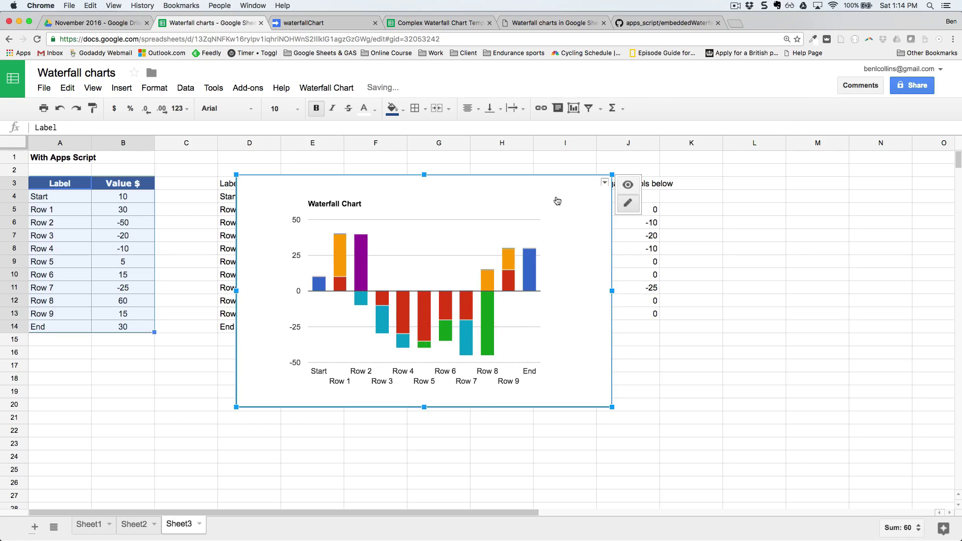
{"action": "scroll", "coordinate": [326, 286], "scroll_direction": "down", "scroll_amount": 3}
{"action": "scroll", "coordinate": [325, 286], "scroll_direction": "down", "scroll_amount": 5}
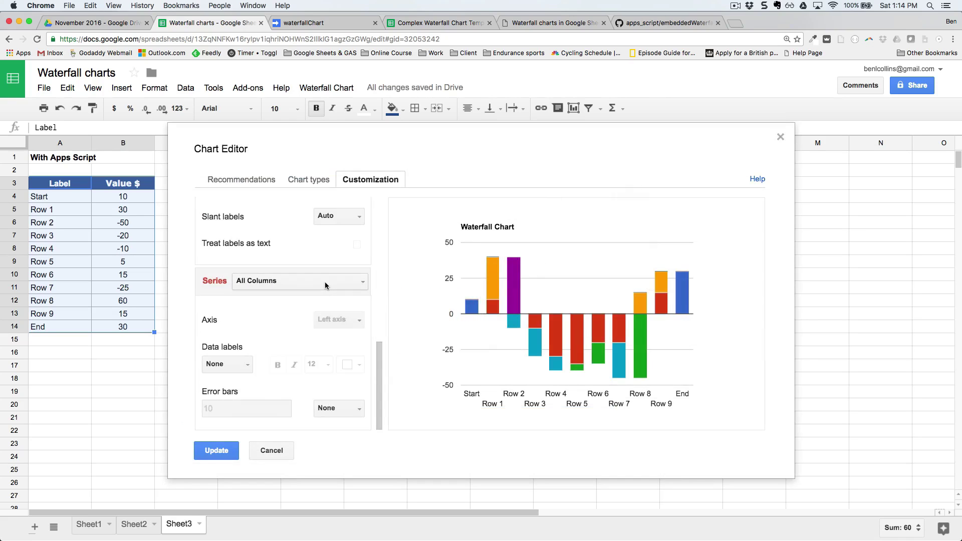
- Colour the Endpoints series dark grey and set the Base series colour to None
{"action": "left_click", "coordinate": [332, 284]}
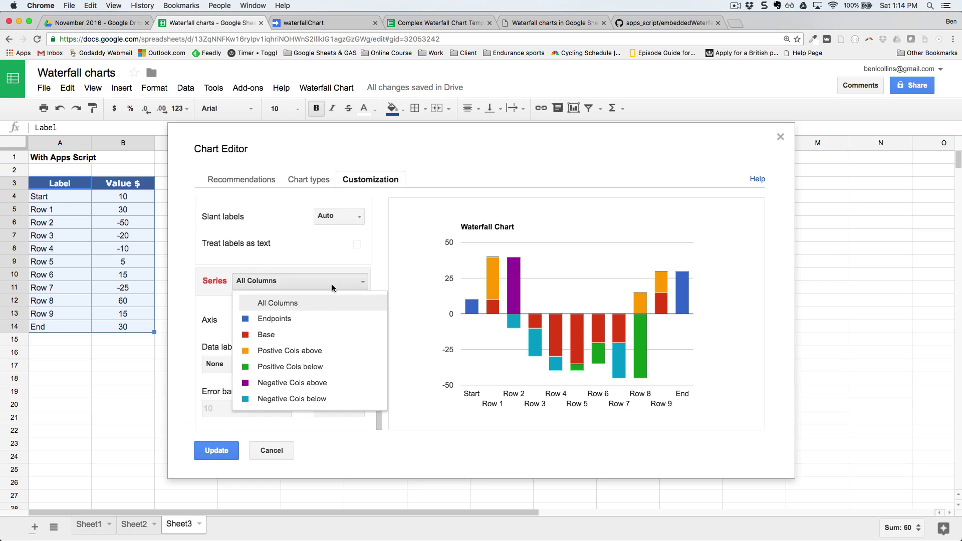
{"action": "left_click", "coordinate": [317, 319]}
{"action": "left_click", "coordinate": [350, 311]}
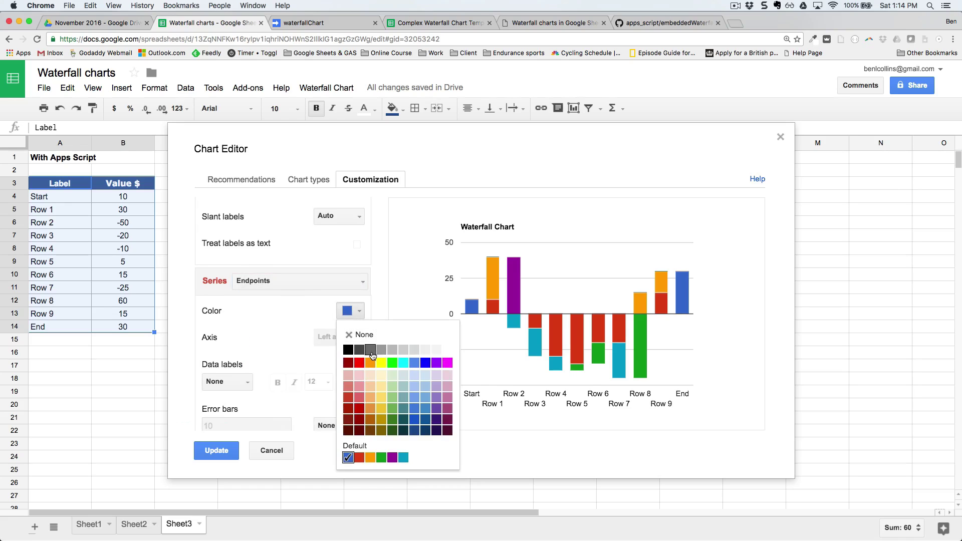
{"action": "left_click", "coordinate": [372, 352]}
{"action": "left_click", "coordinate": [361, 281]}
{"action": "left_click", "coordinate": [351, 335]}
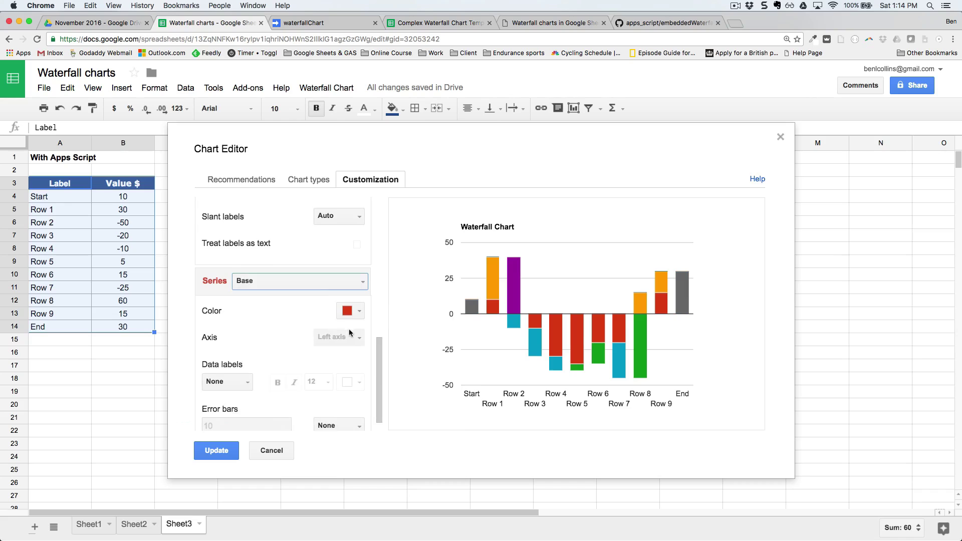
{"action": "left_click", "coordinate": [358, 312]}
{"action": "left_click", "coordinate": [360, 335]}
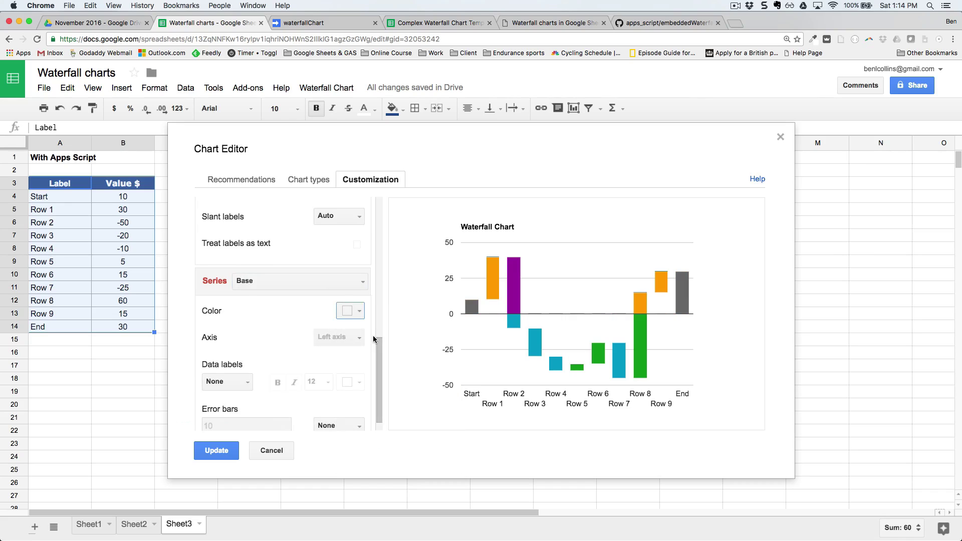
- Set the Postive Cols above series to the default green
{"action": "left_click", "coordinate": [362, 282]}
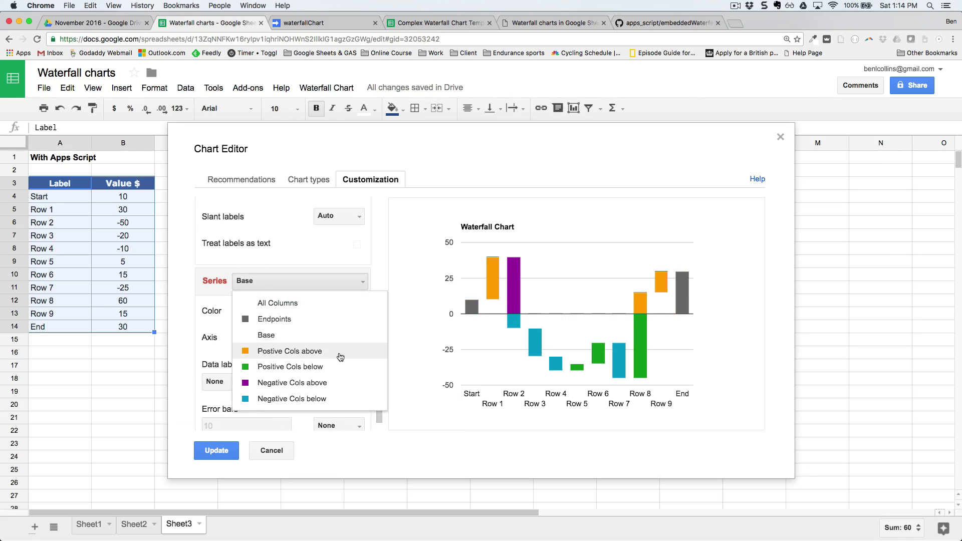
{"action": "left_click", "coordinate": [376, 353]}
{"action": "left_click", "coordinate": [358, 316]}
{"action": "left_click", "coordinate": [380, 460]}
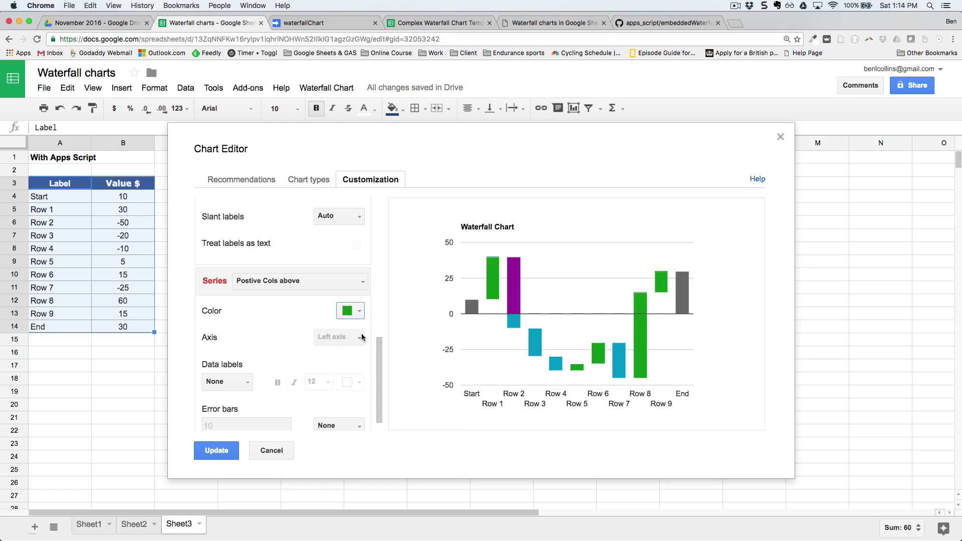
- Set both the Negative Cols above and Negative Cols below series to the default red
{"action": "left_click", "coordinate": [355, 284]}
{"action": "left_click", "coordinate": [325, 380]}
{"action": "left_click", "coordinate": [351, 311]}
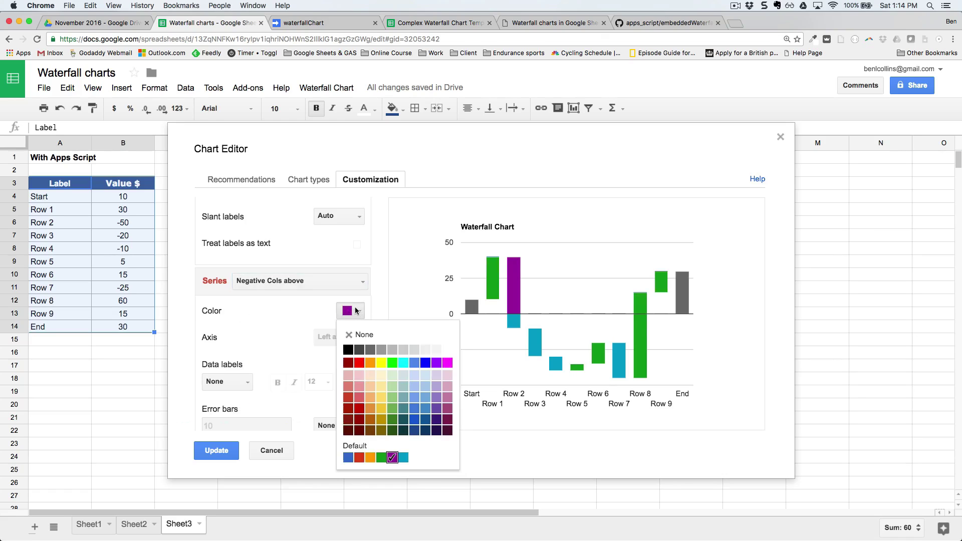
{"action": "left_click", "coordinate": [357, 458]}
{"action": "left_click", "coordinate": [362, 281]}
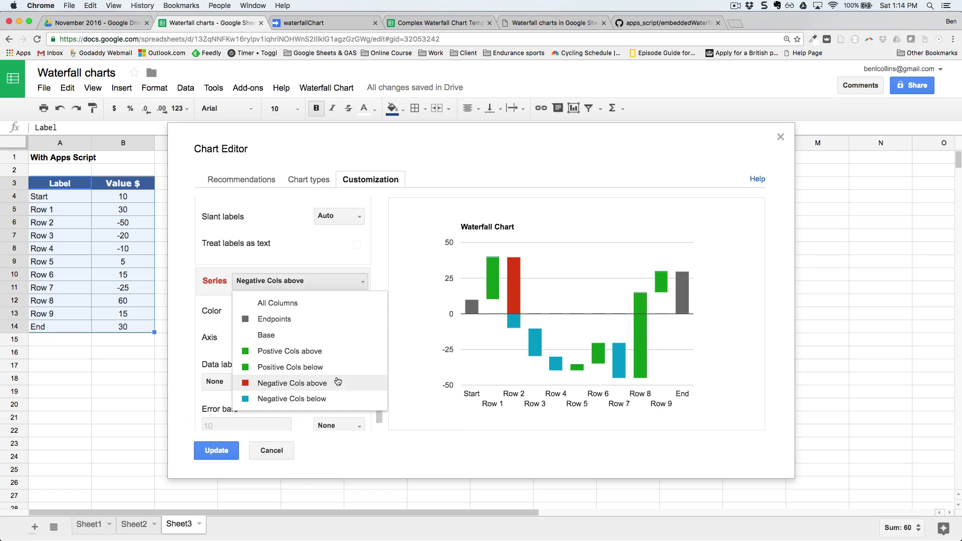
{"action": "left_click", "coordinate": [327, 396]}
{"action": "left_click", "coordinate": [350, 314]}
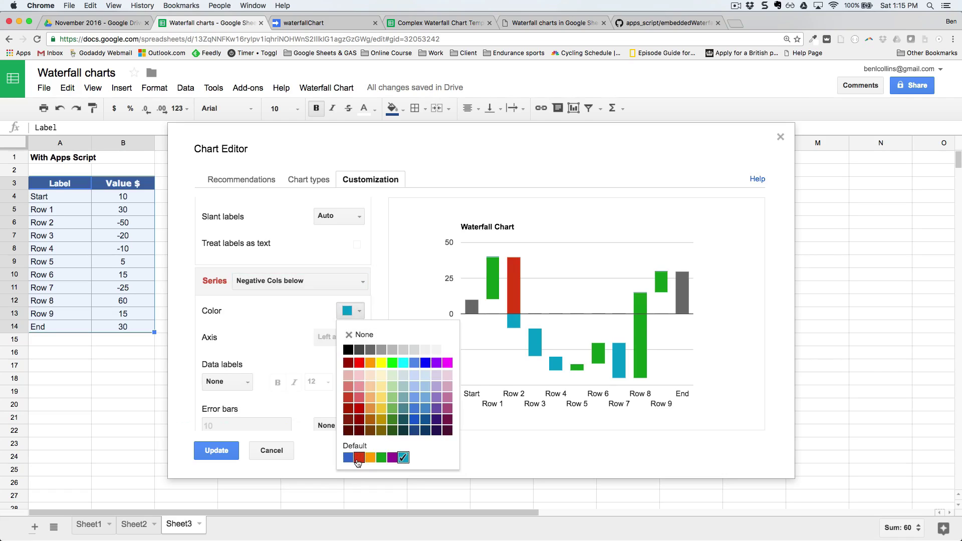
{"action": "left_click", "coordinate": [357, 458]}
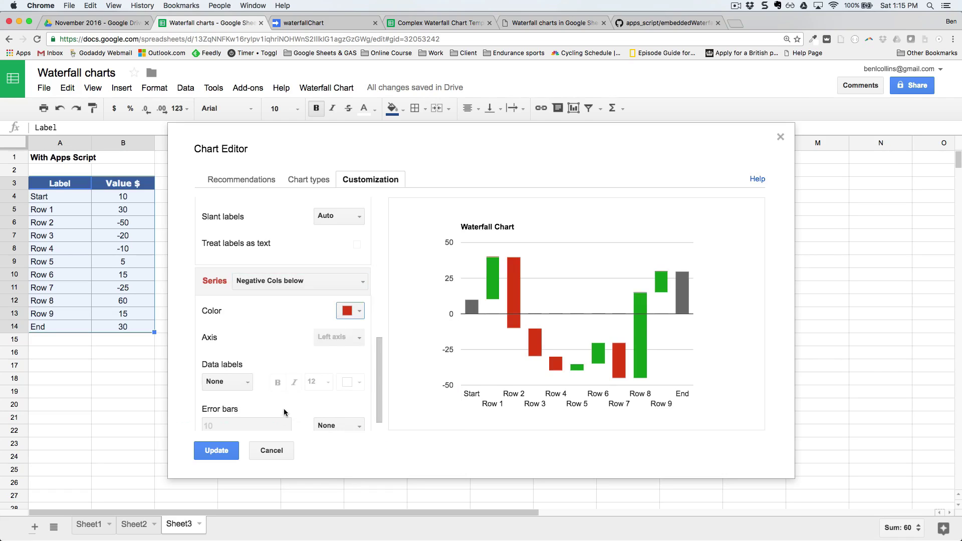
- Apply the customization to the chart and move it down to start at about row 8, off the helper table's headers
{"action": "left_click", "coordinate": [226, 452]}
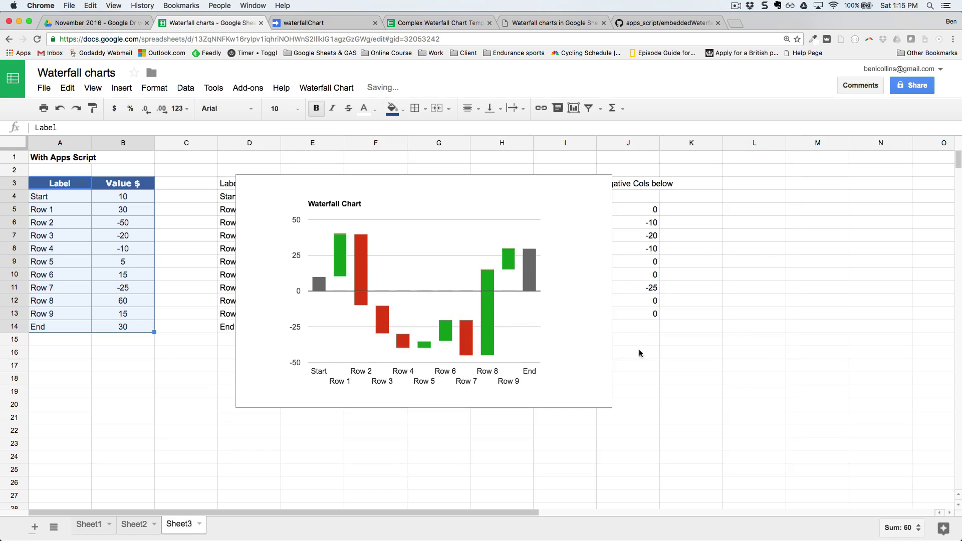
{"action": "left_click", "coordinate": [555, 193]}
{"action": "left_click_drag", "start_coordinate": [554, 187], "coordinate": [569, 261]}
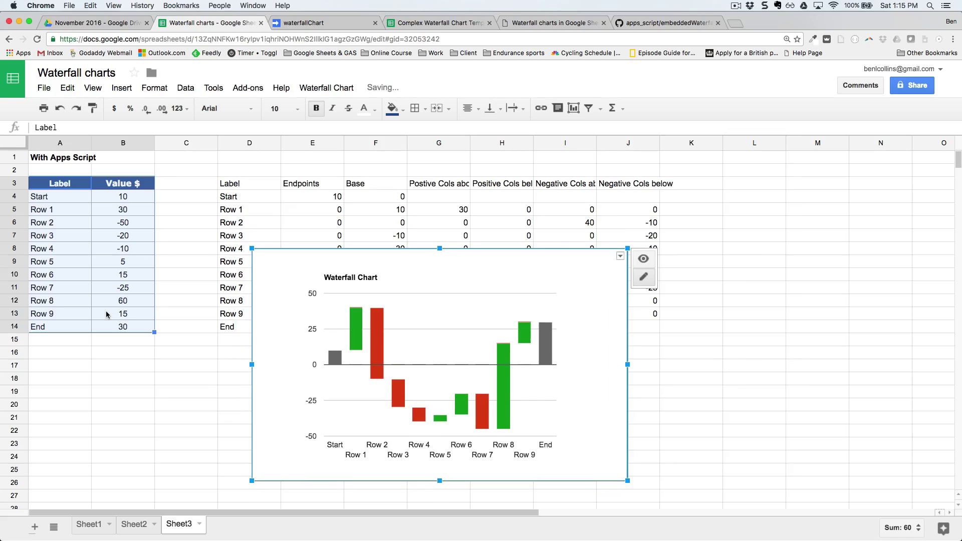